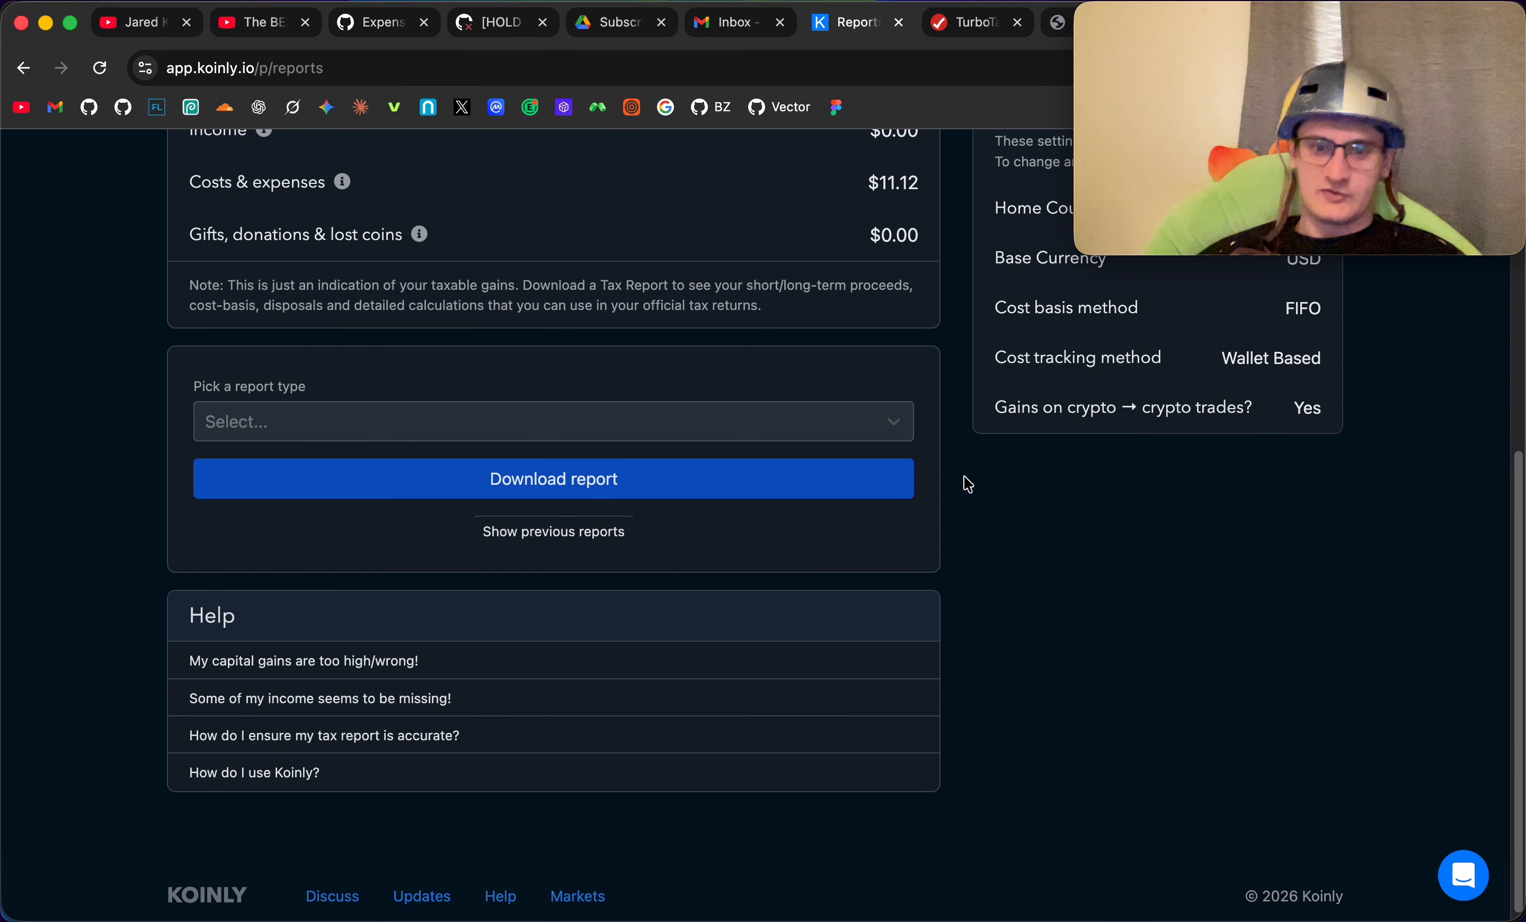
- Review the income and expenses overview page of the tax return
click(976, 26)
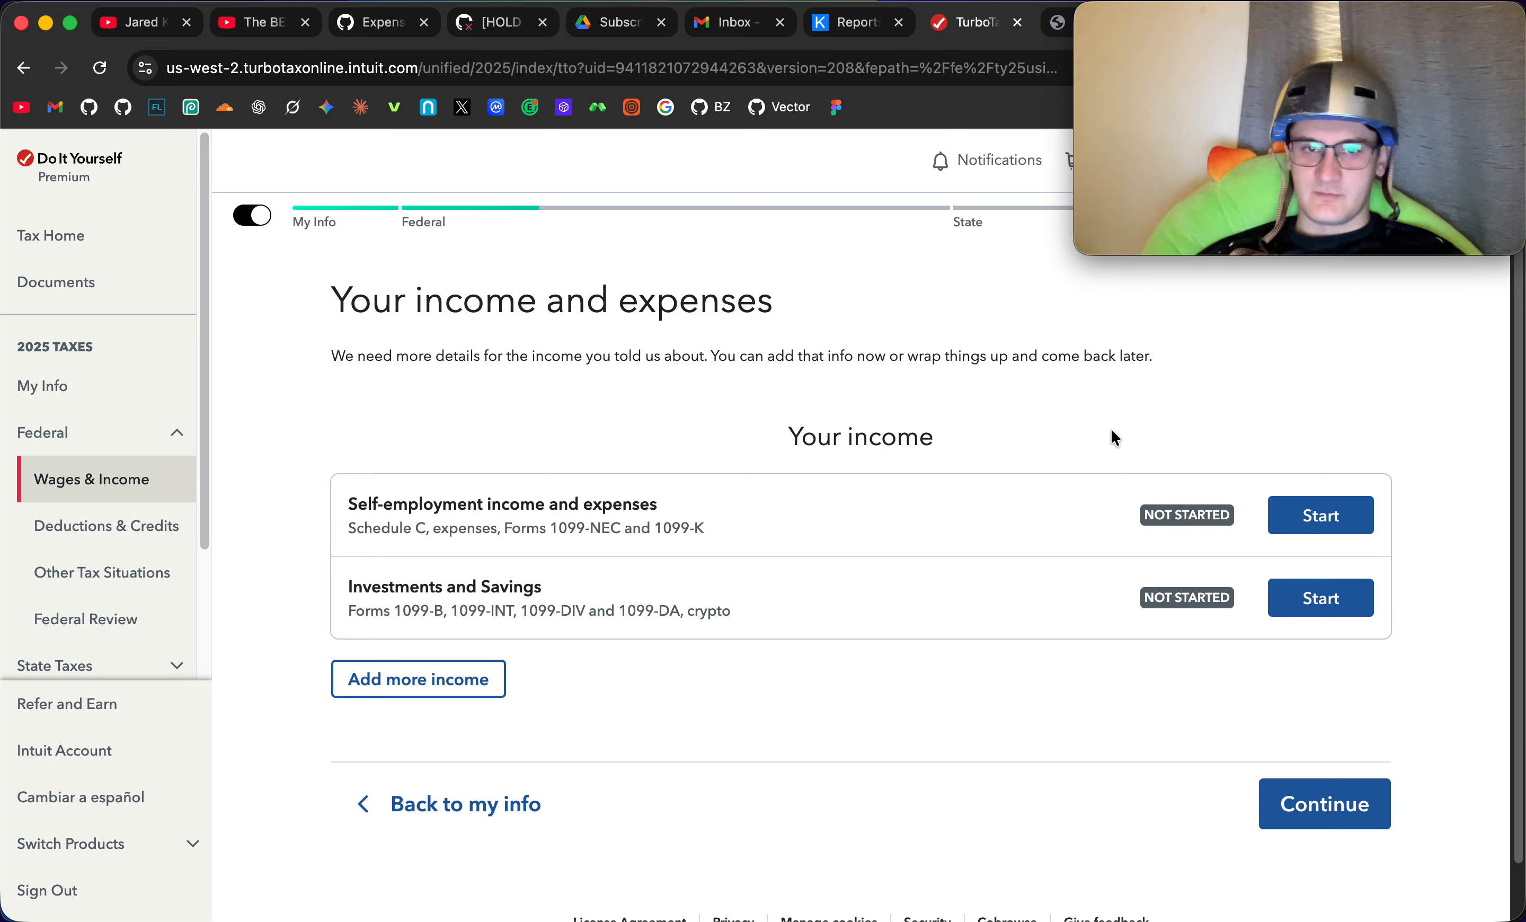
click(1168, 354)
drag(1170, 361, 288, 305)
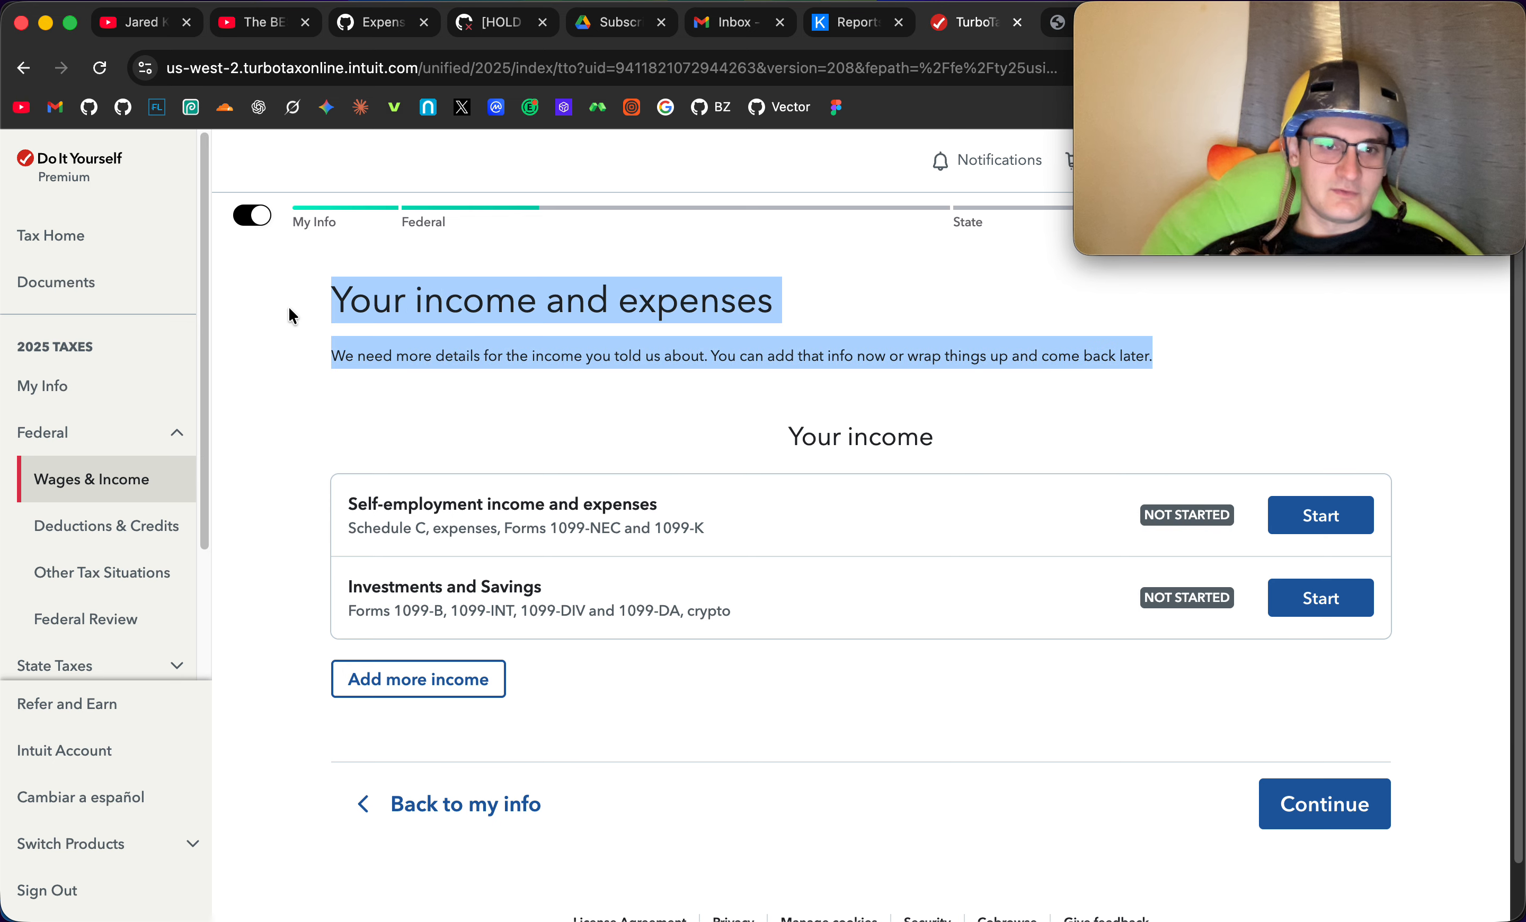
click(735, 404)
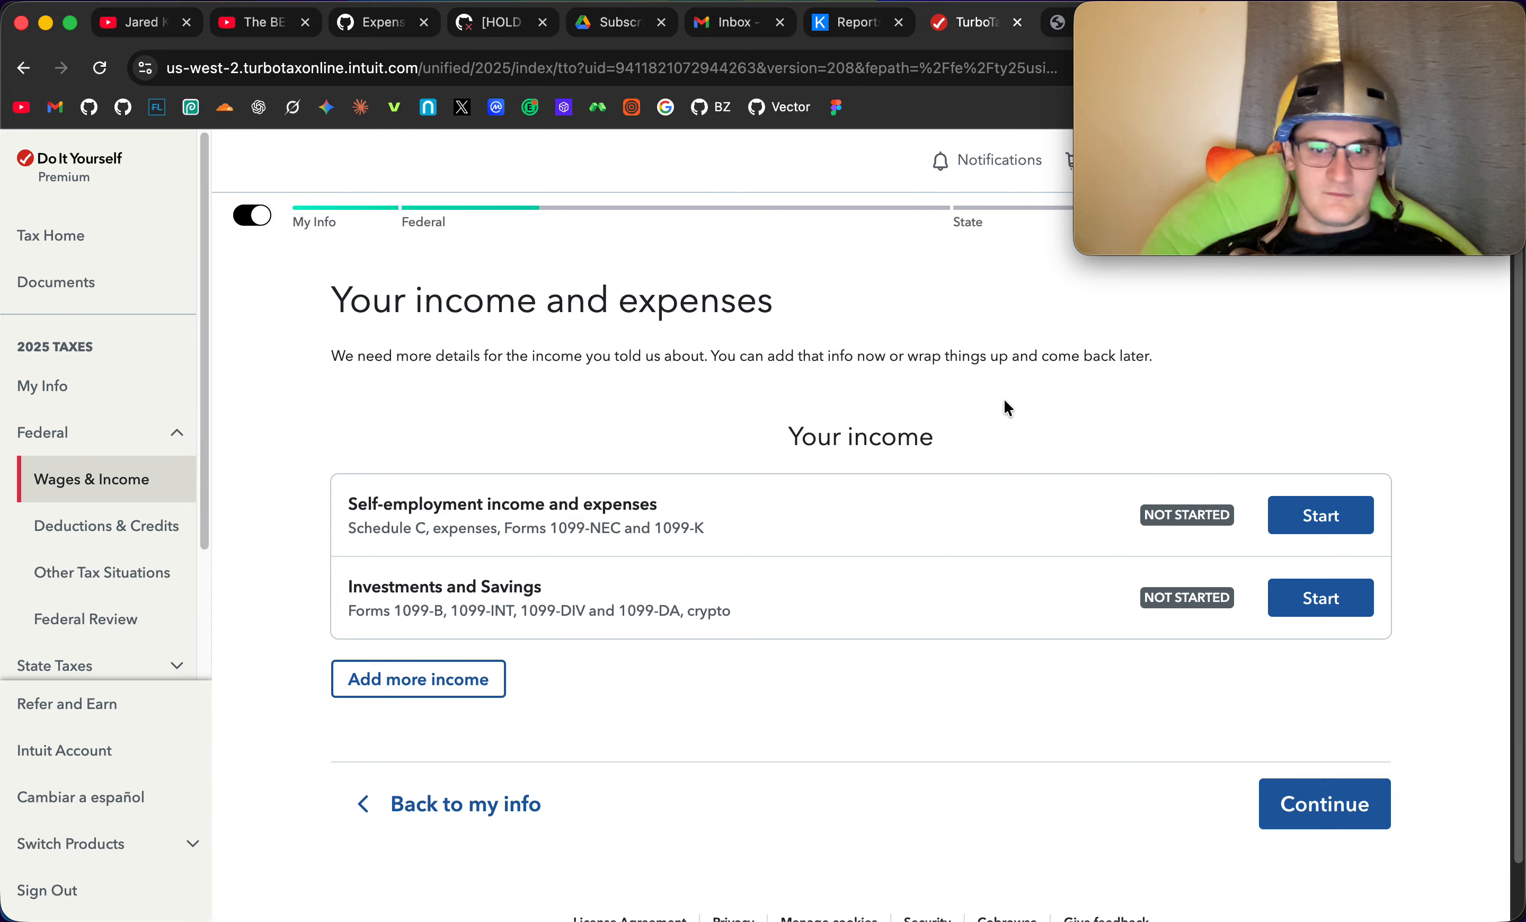
- Pick Complete Tax Report as the report type on the Koinly reports page
click(852, 23)
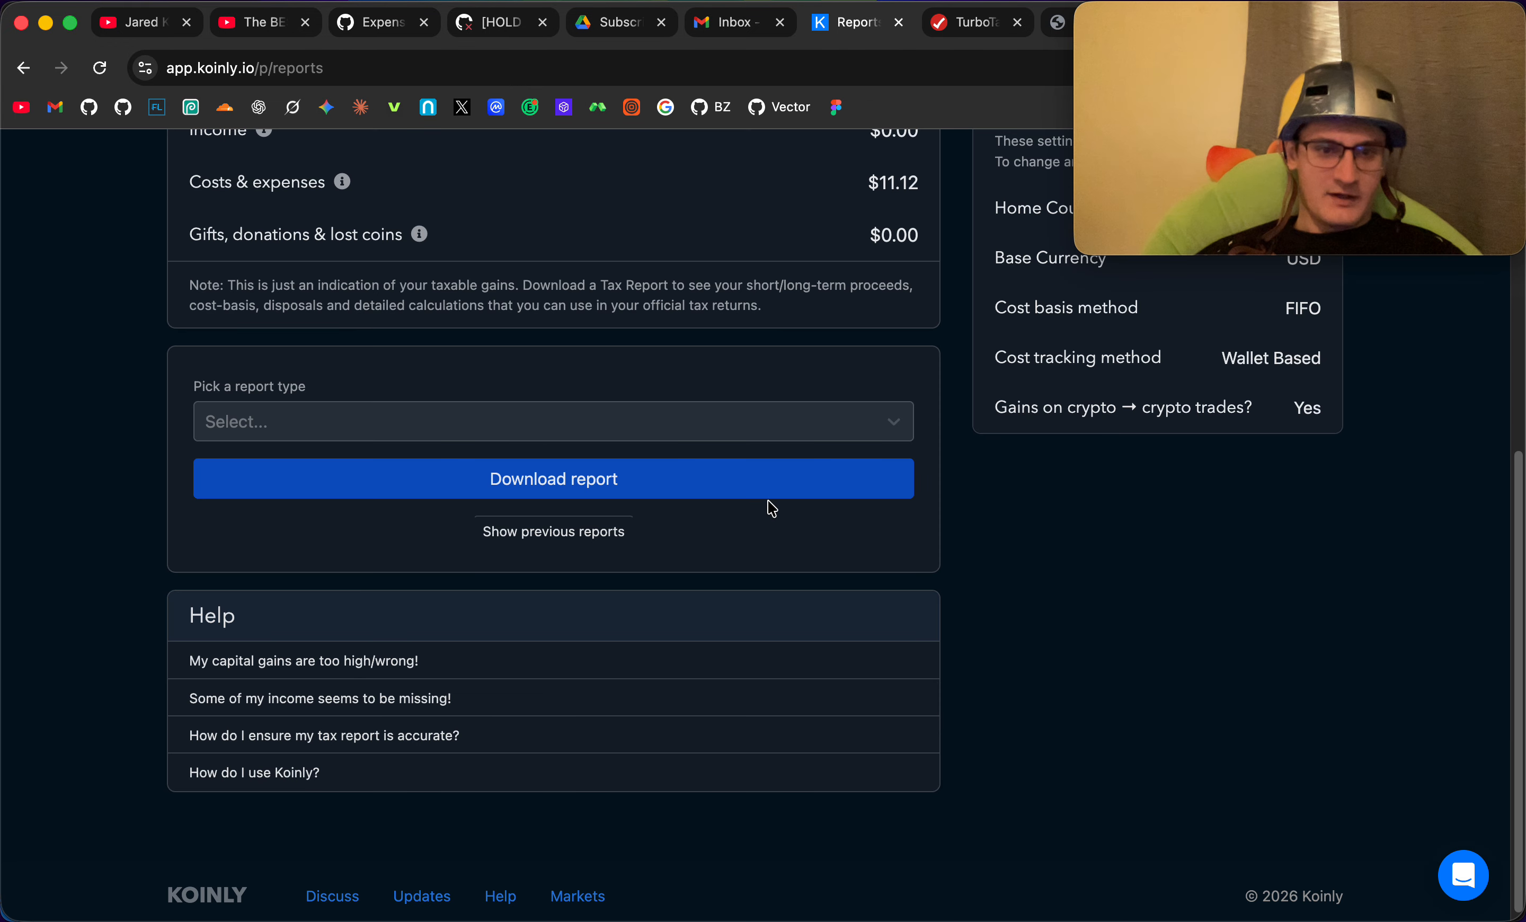
click(956, 436)
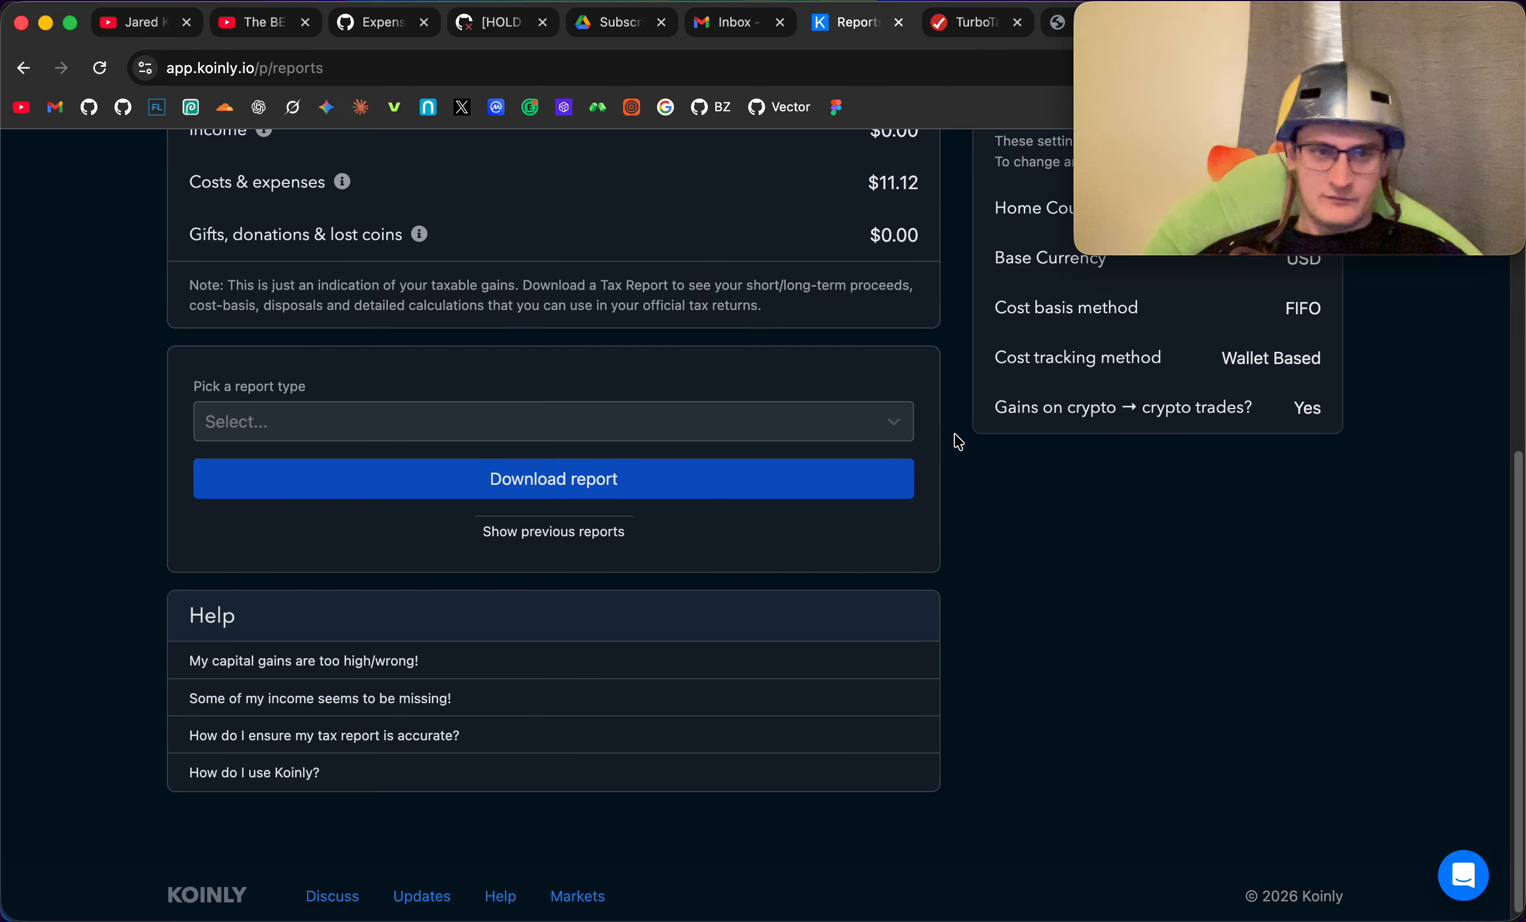
scroll(958, 441, up, 9)
scroll(959, 441, down, 8)
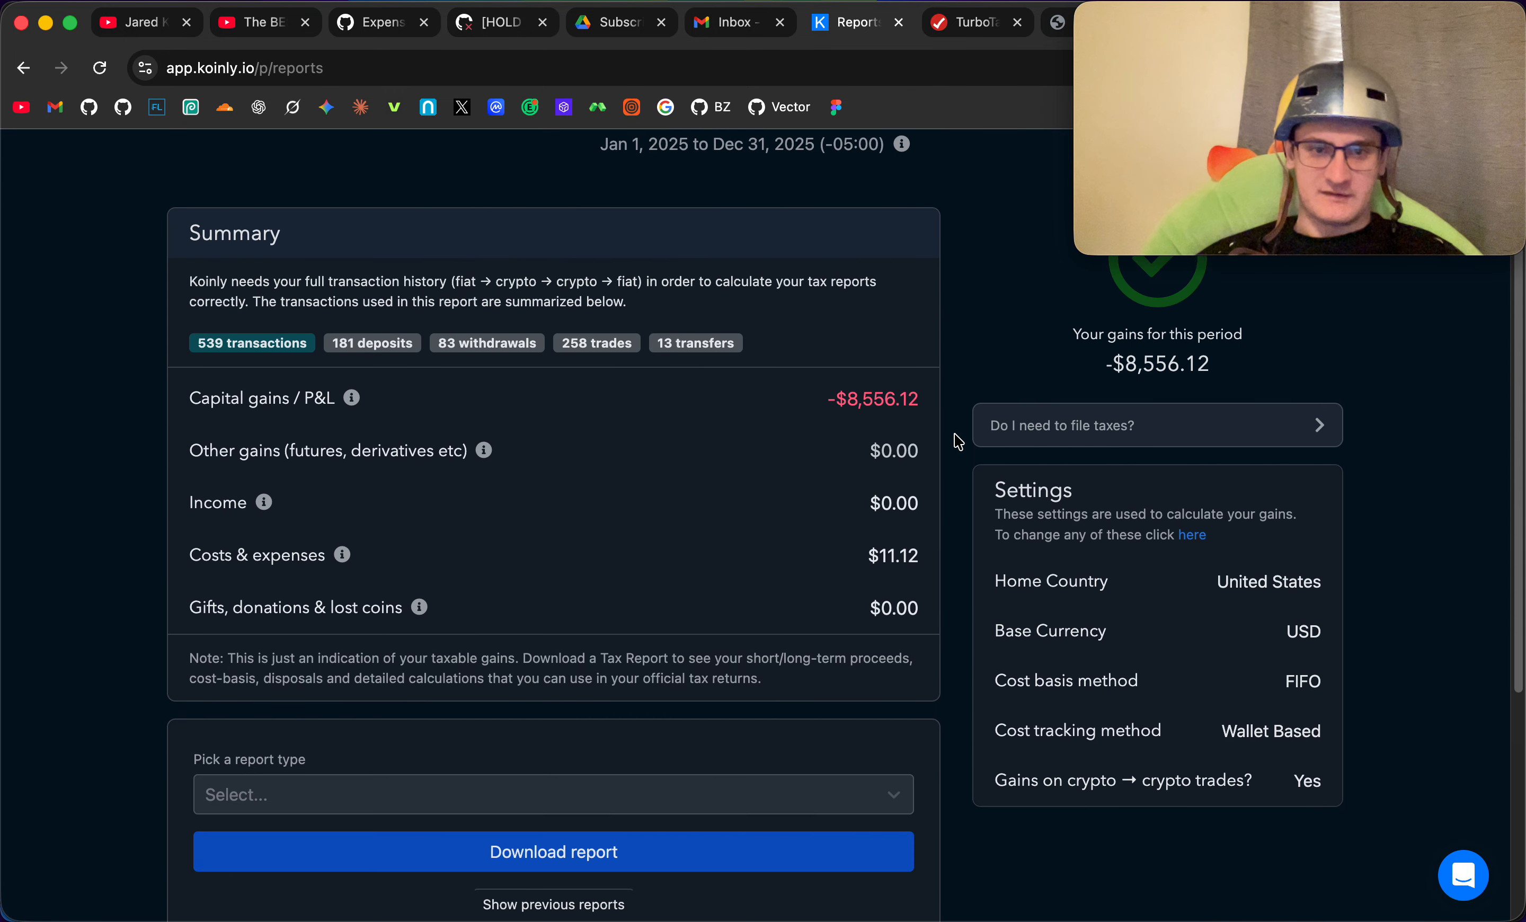
click(894, 484)
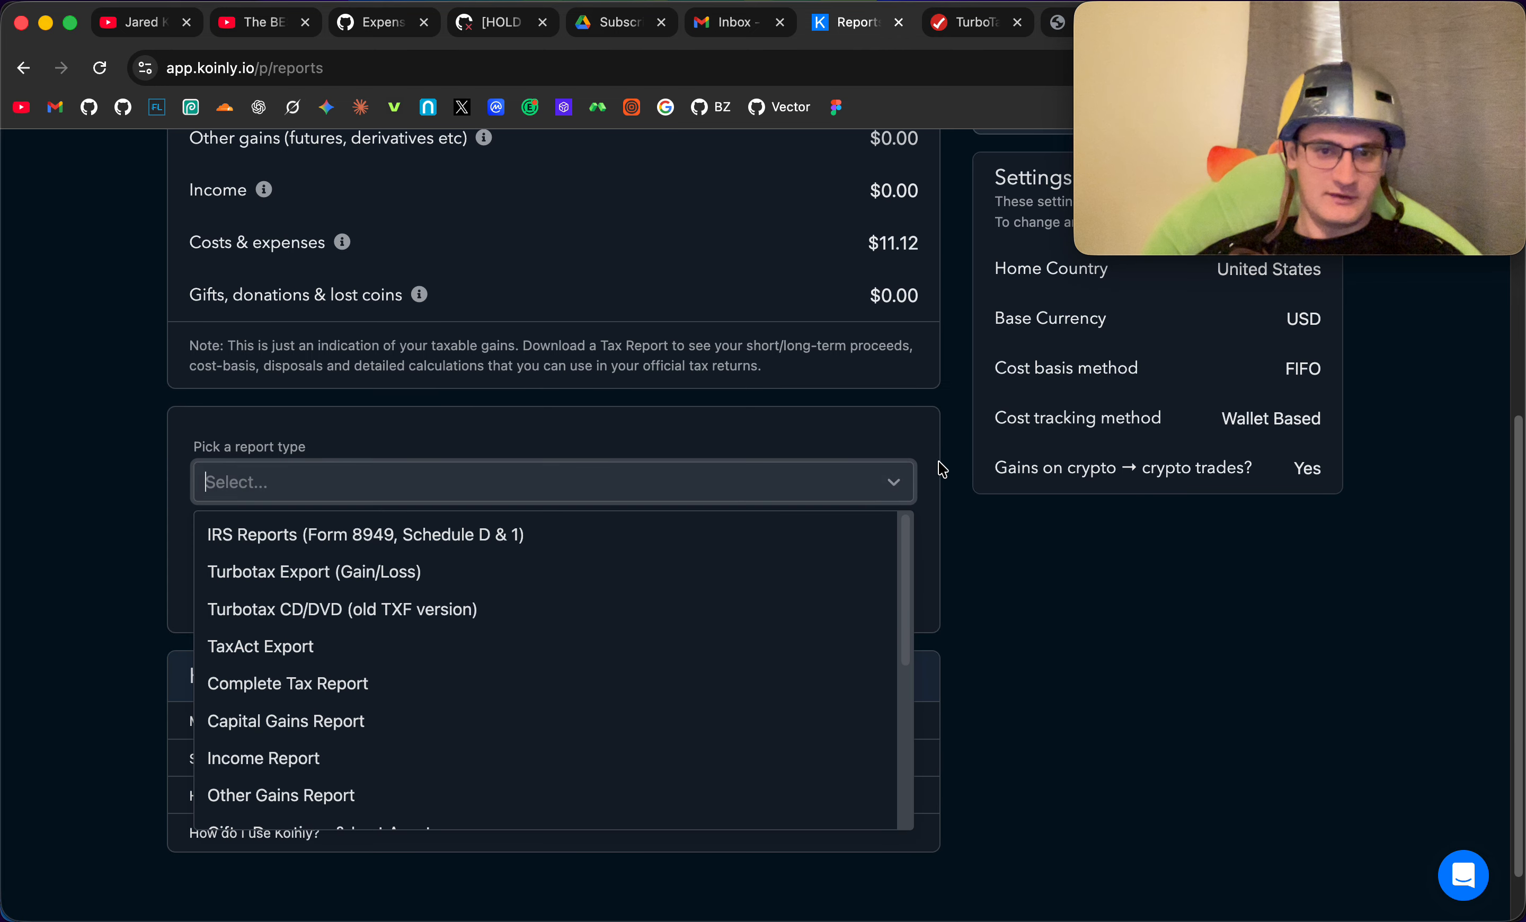
scroll(724, 635, down, 3)
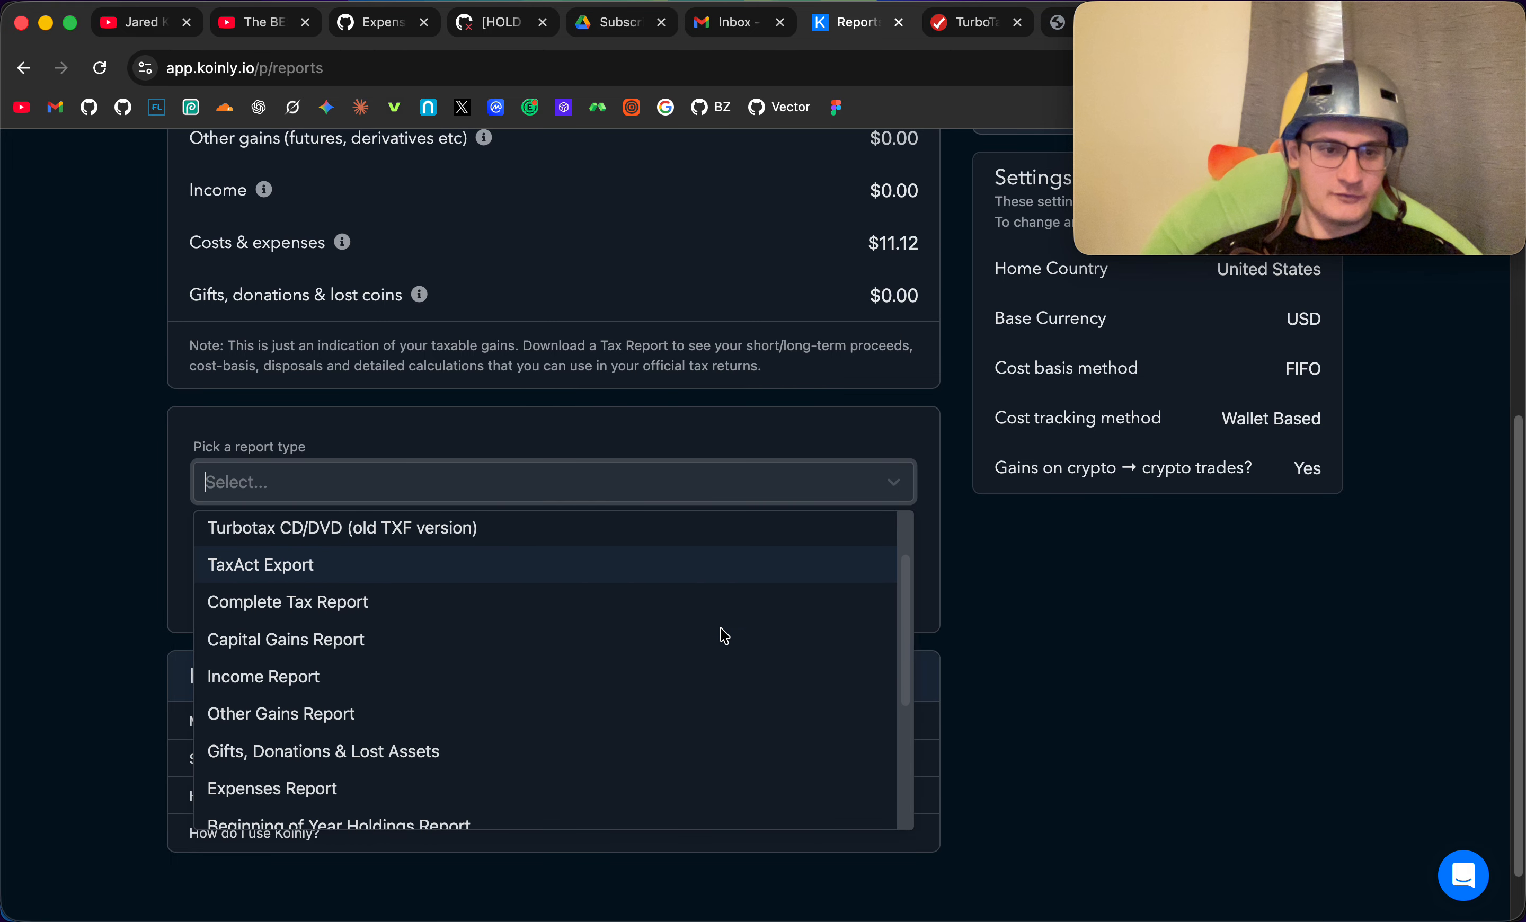
click(609, 604)
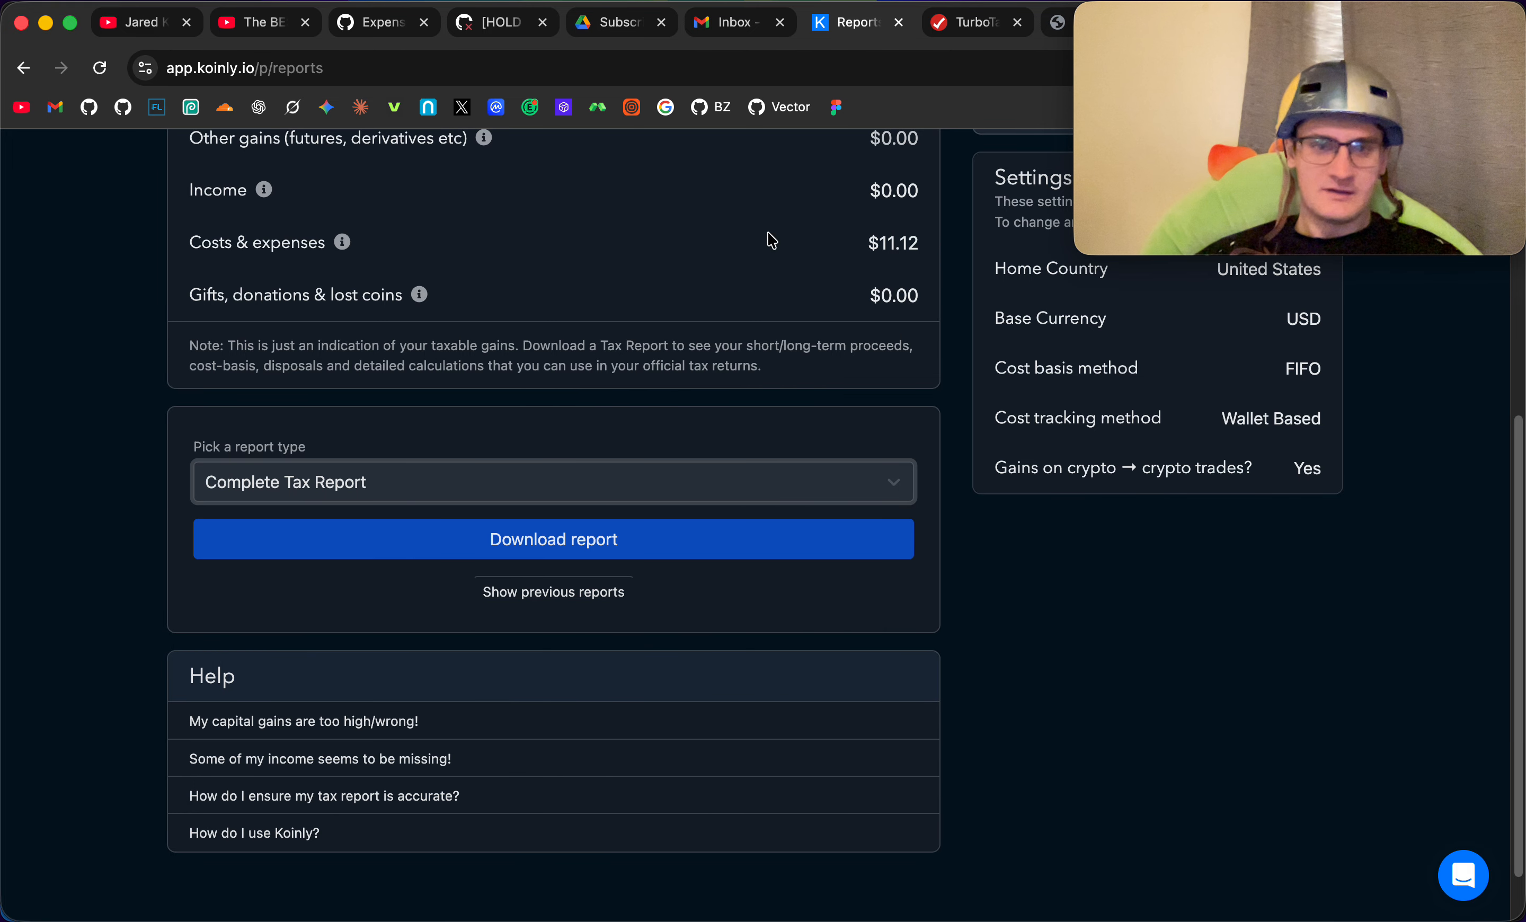
- Examine the capital gains summary in the downloaded Koinly 2025 complete tax report PDF
click(739, 25)
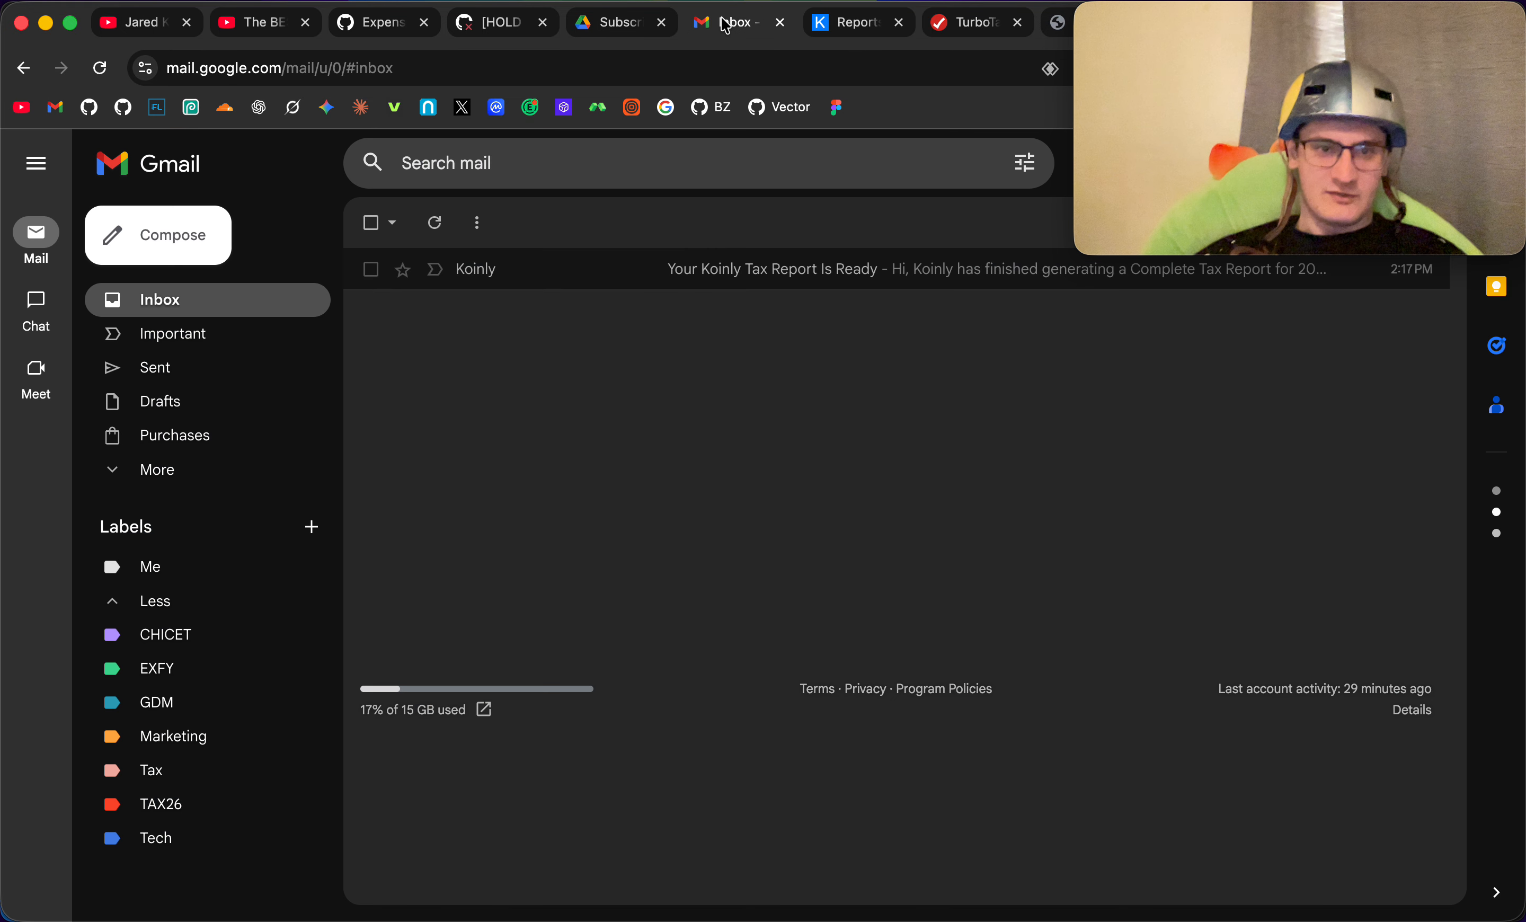
click(863, 25)
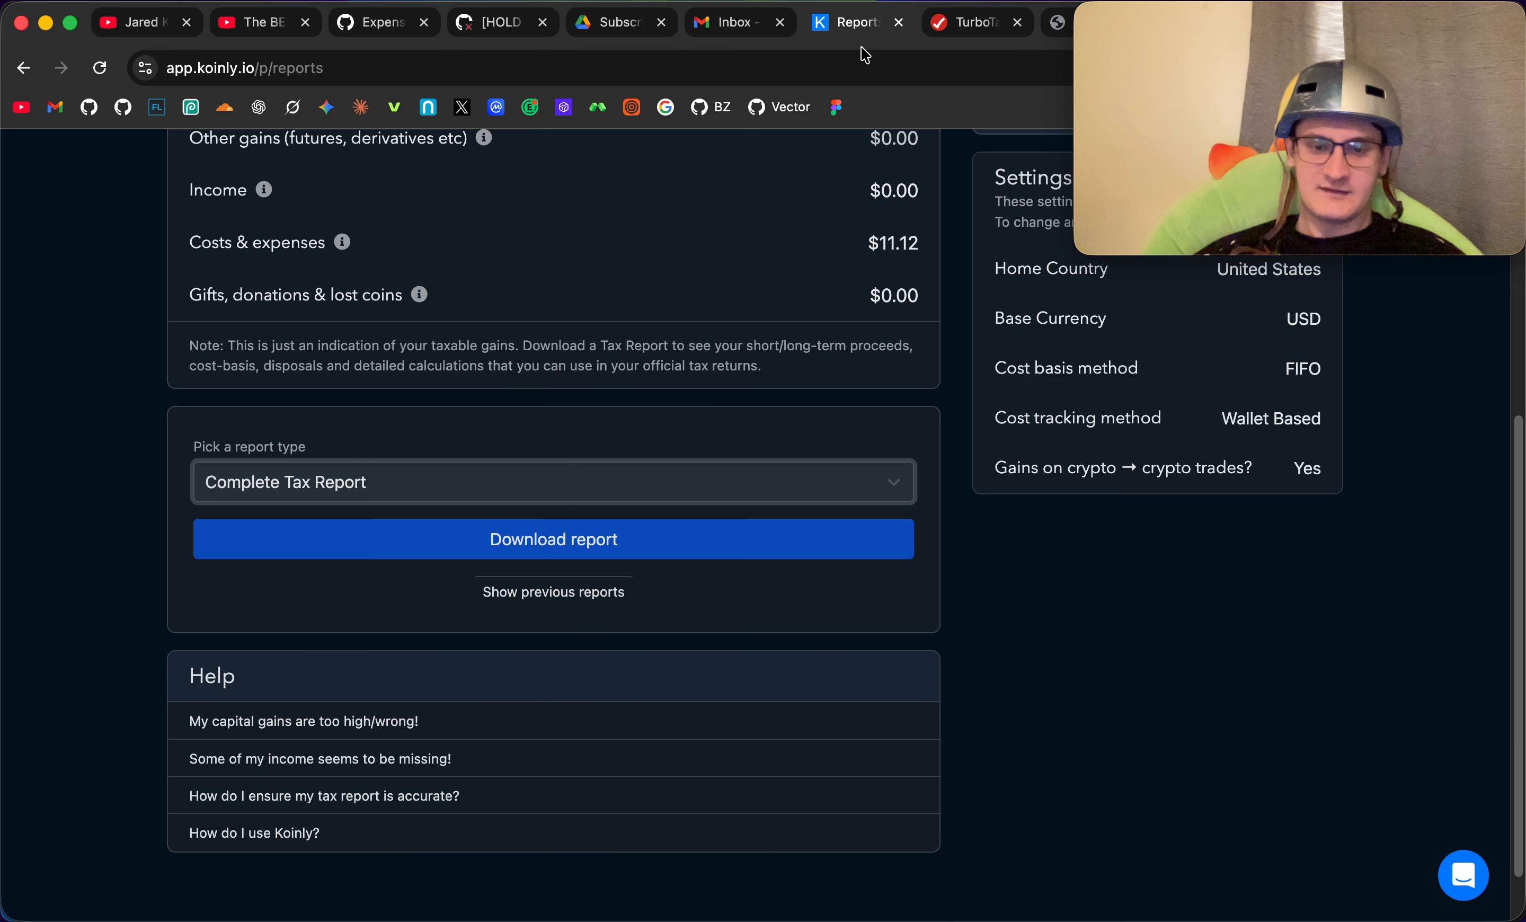
click(1058, 24)
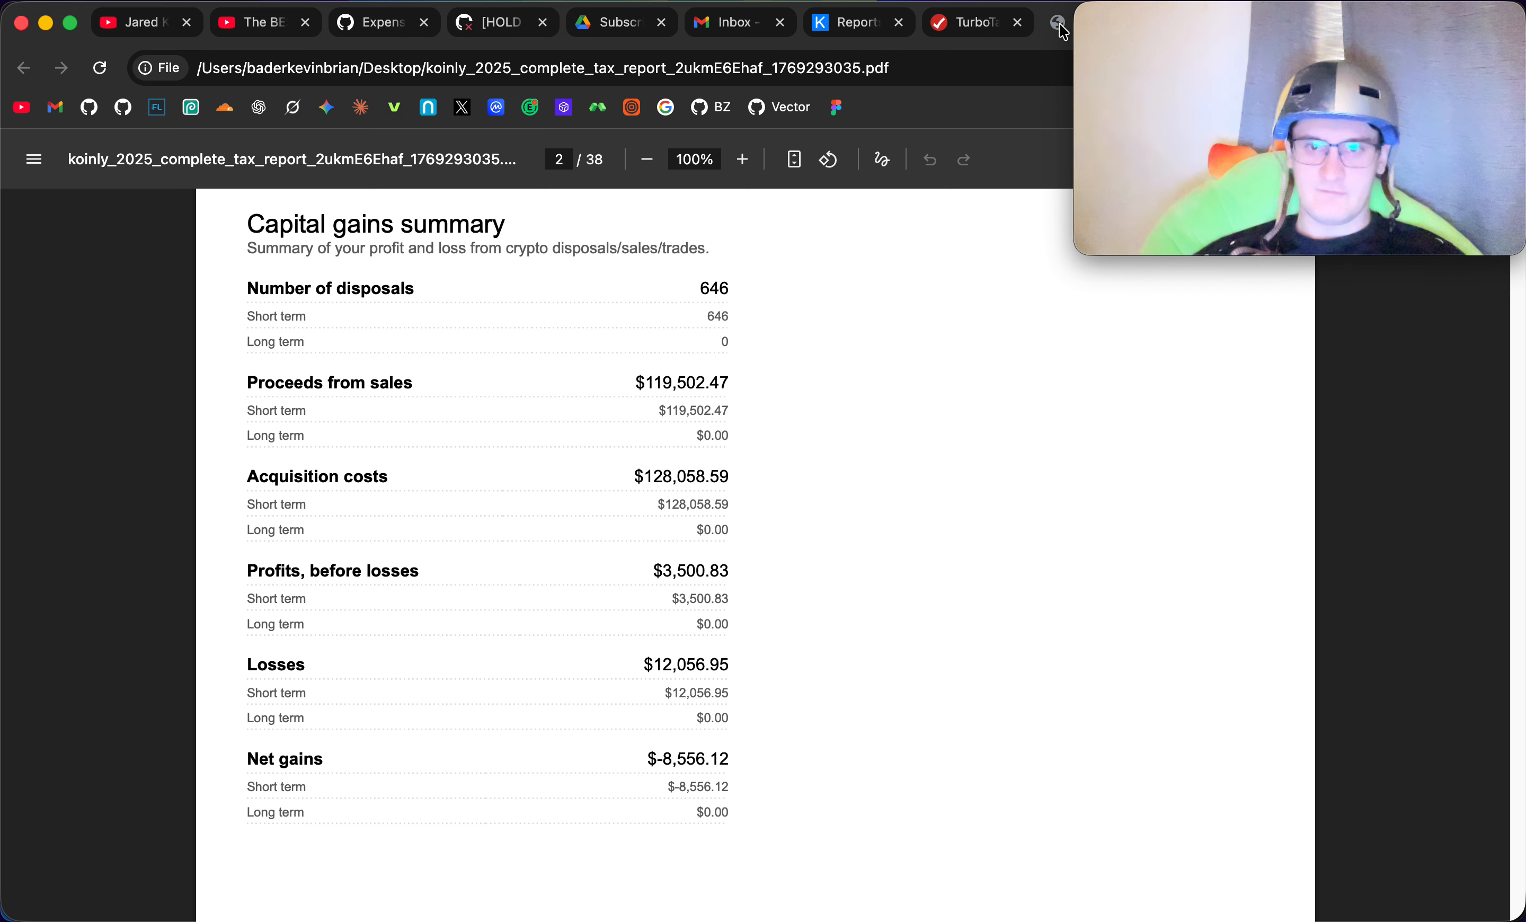
scroll(910, 577, up, 10)
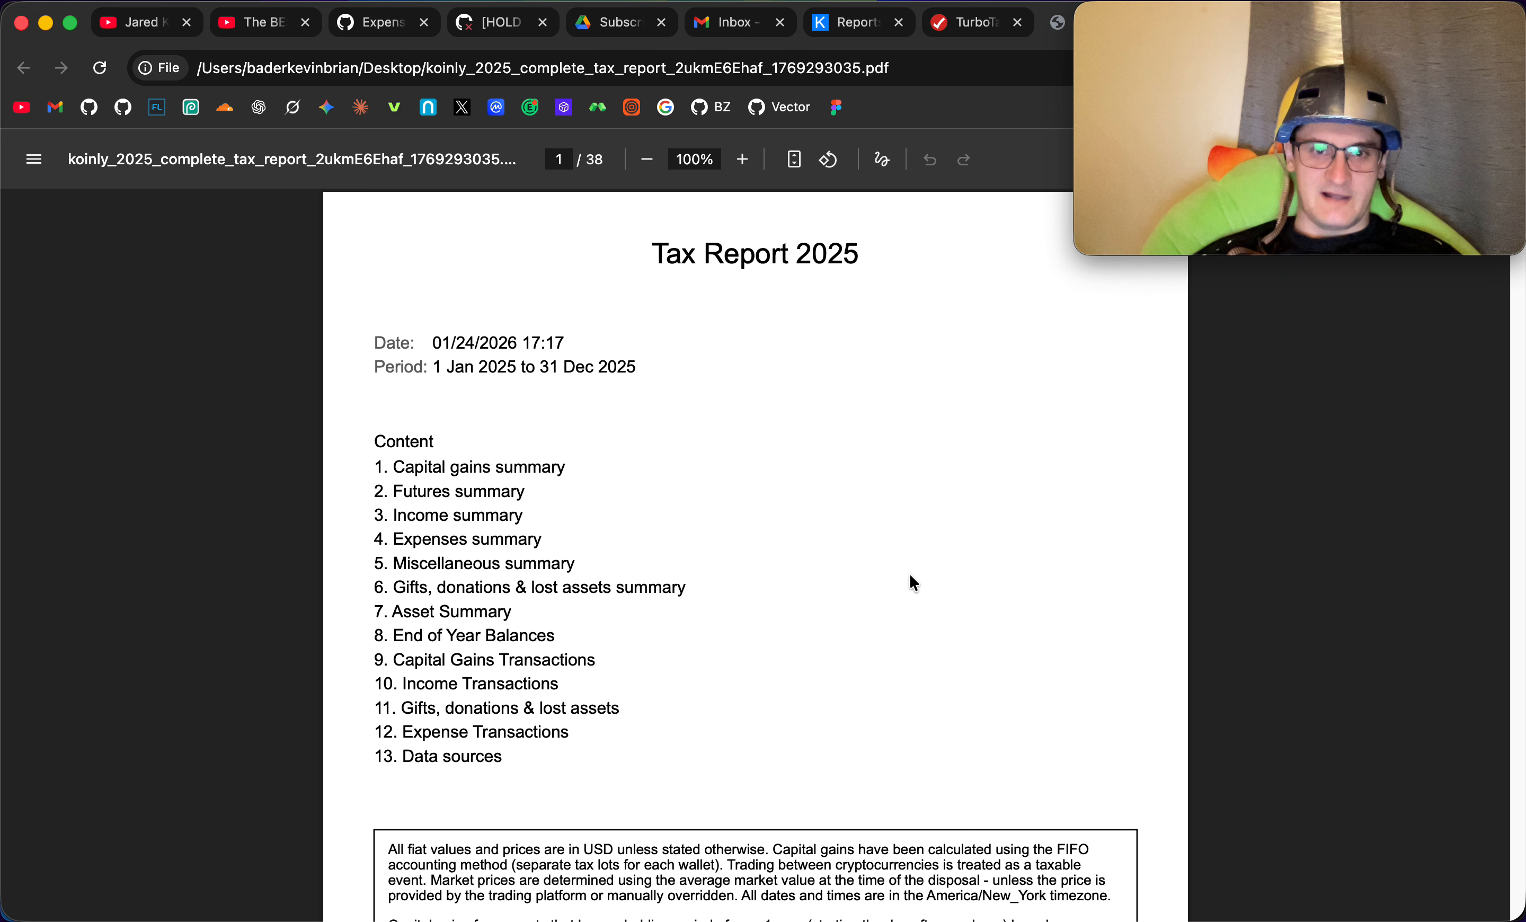
scroll(971, 711, down, 10)
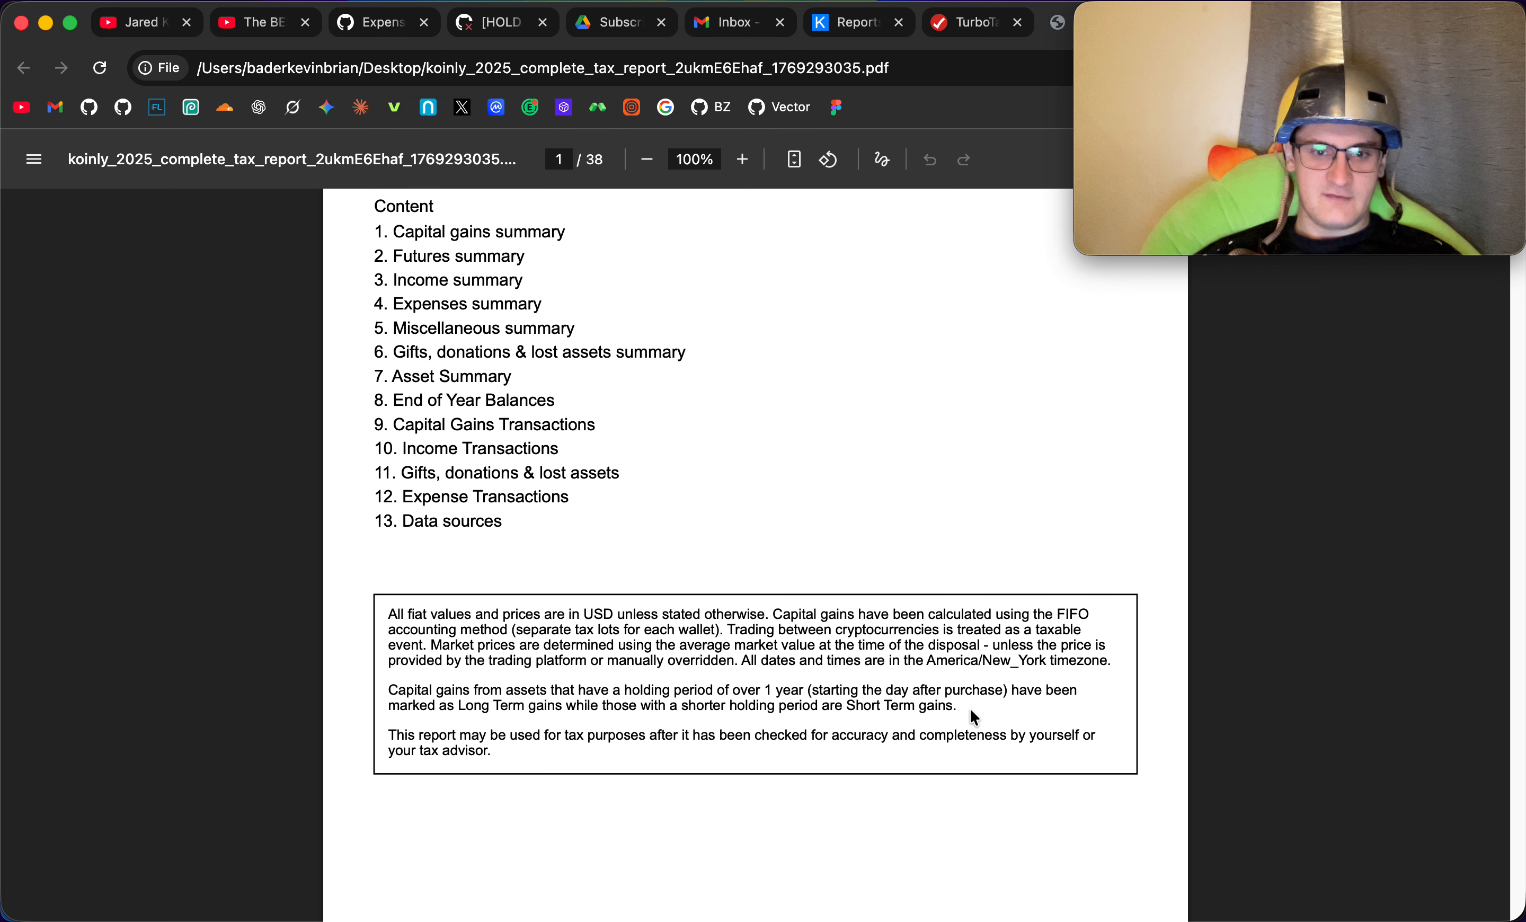
scroll(972, 717, down, 7)
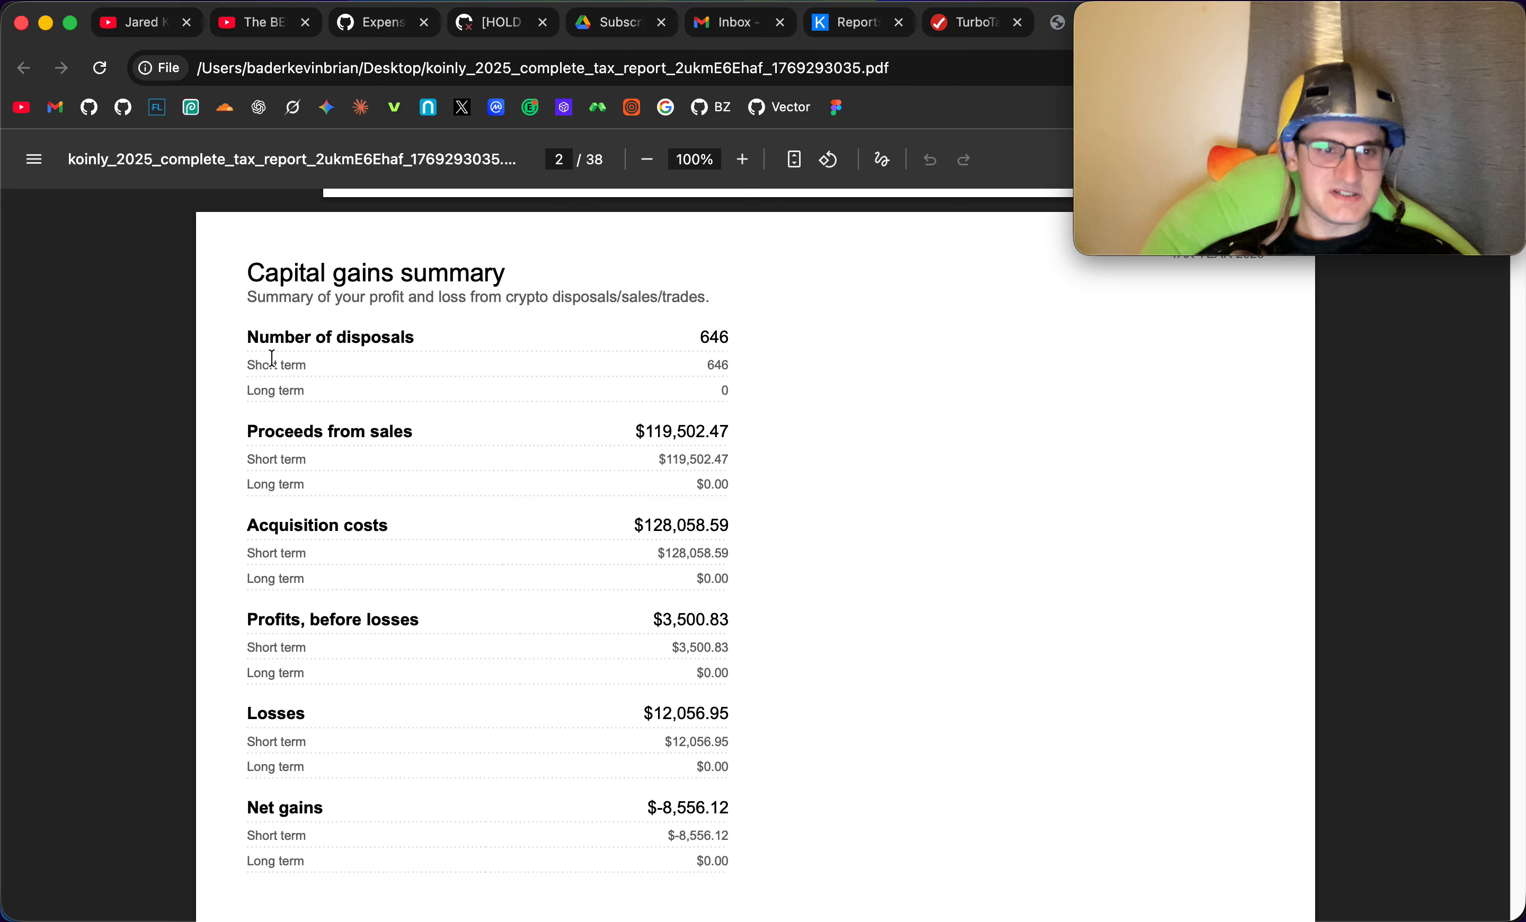
drag(247, 338, 733, 341)
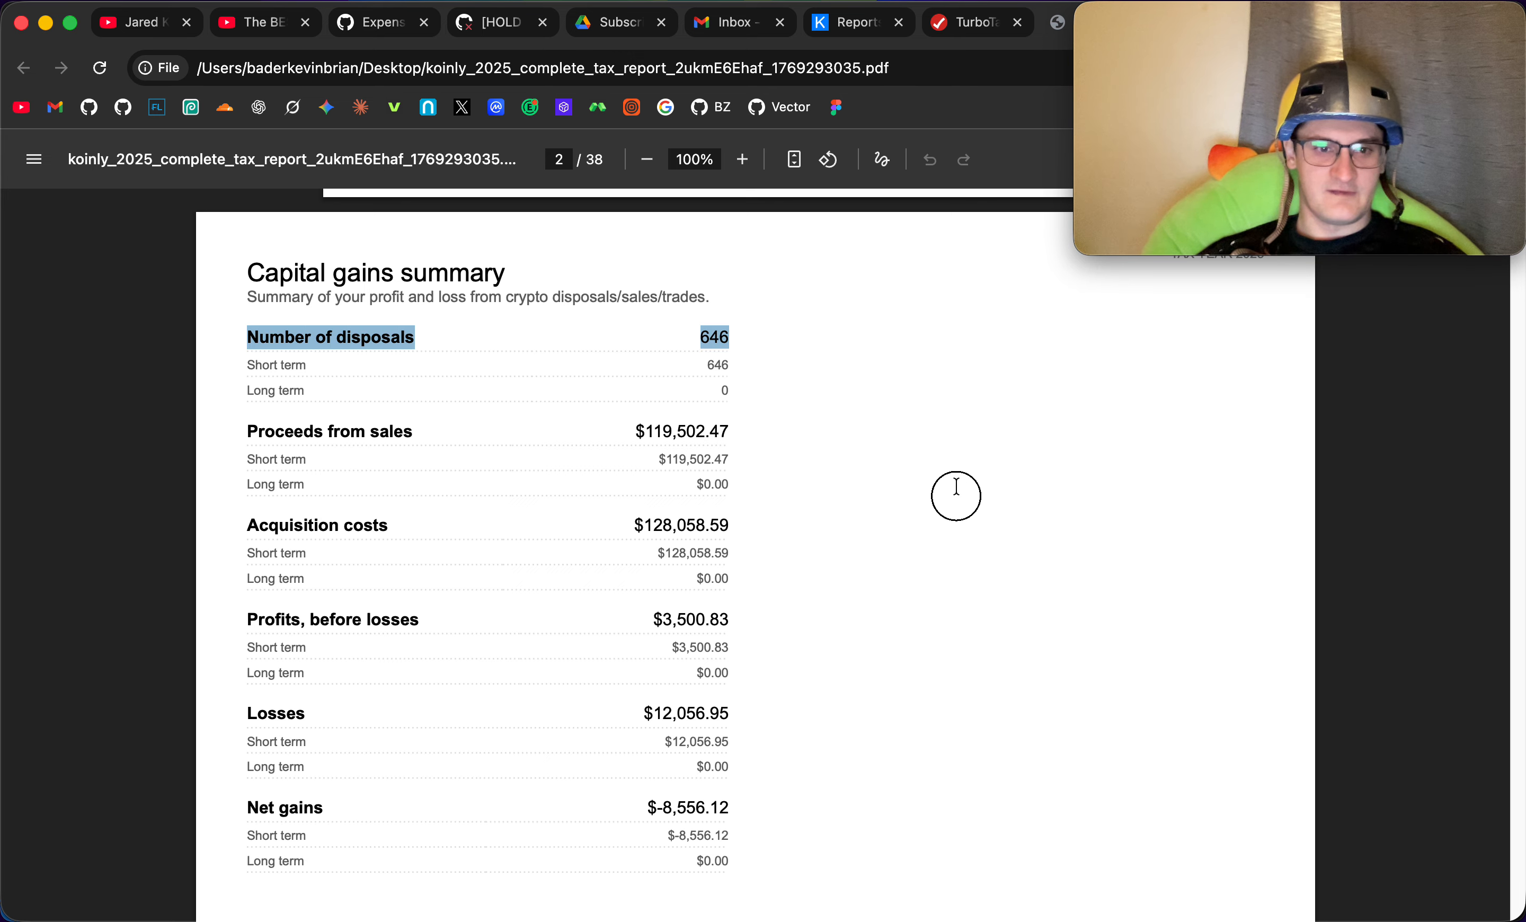
drag(804, 582, 750, 582)
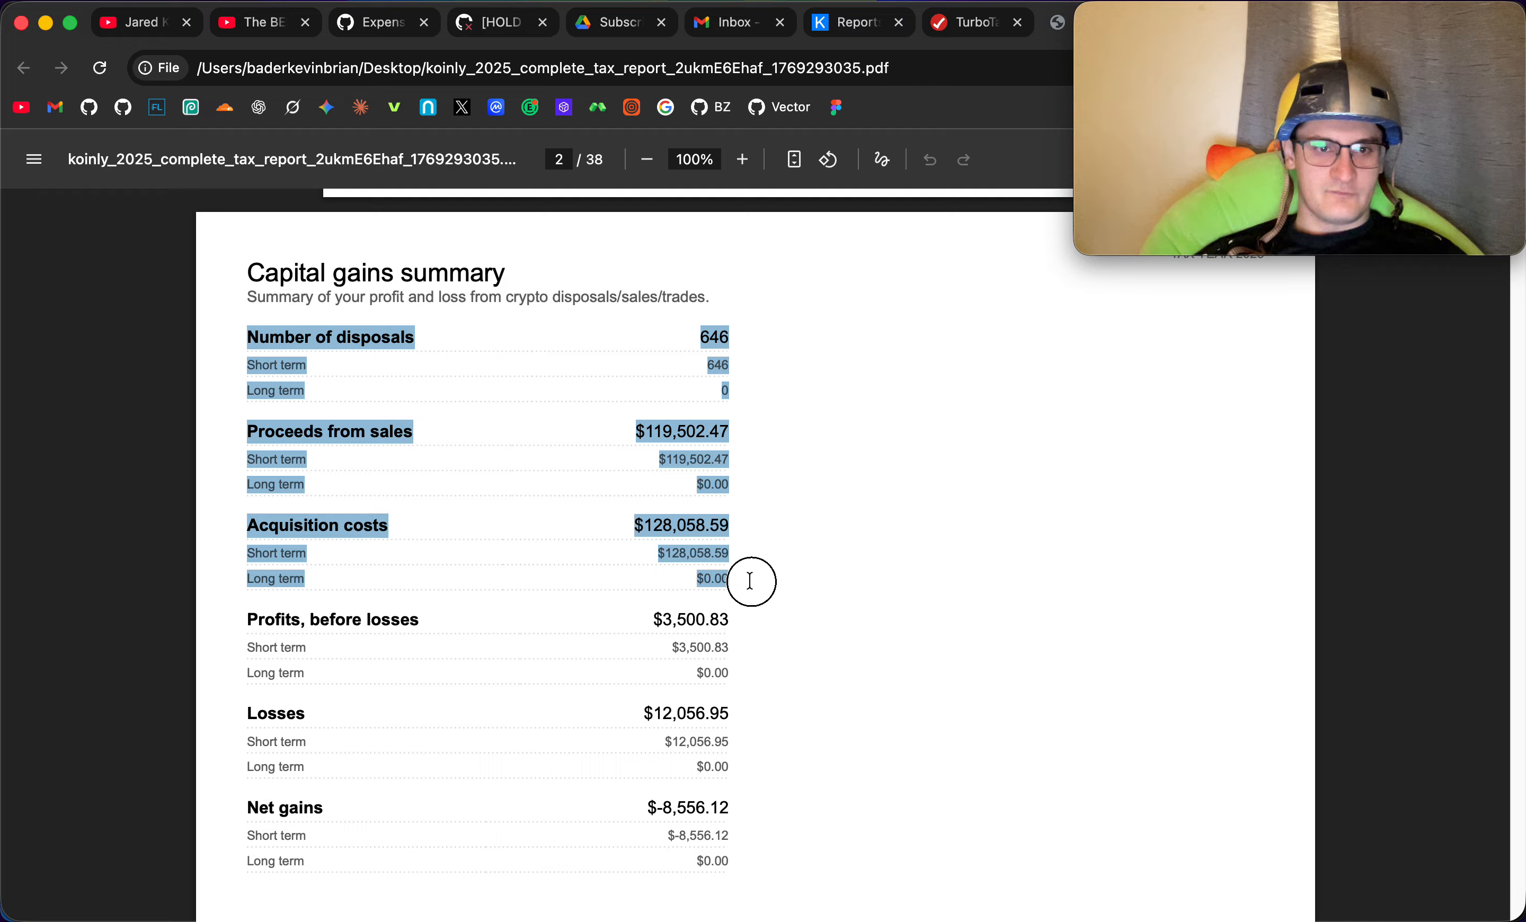
click(803, 381)
triple_click(713, 331)
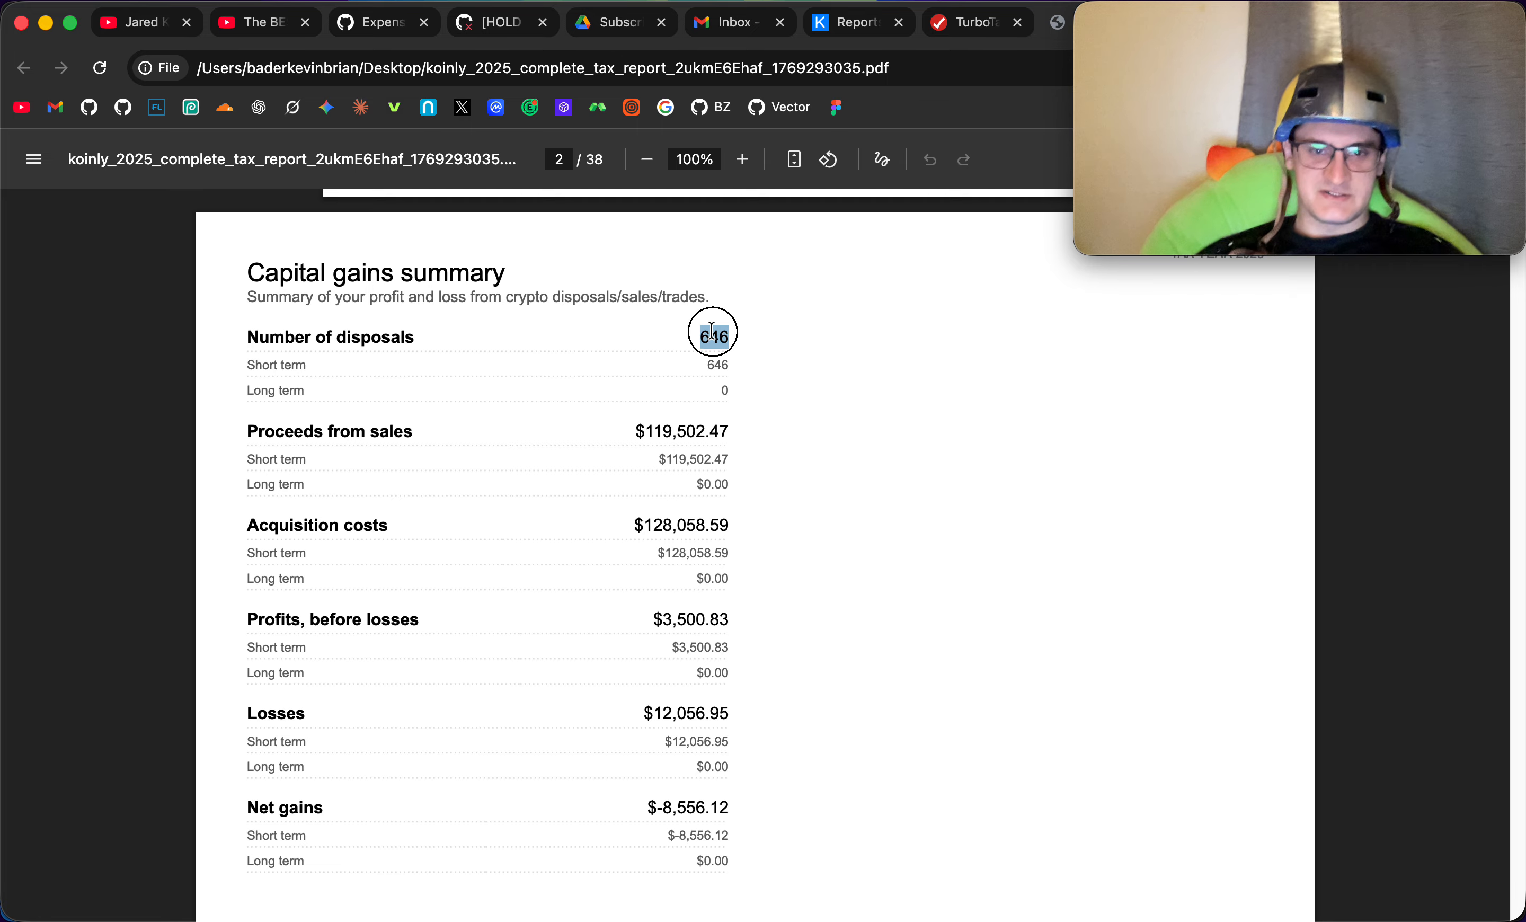
click(602, 331)
drag(702, 338, 750, 341)
click(750, 340)
drag(252, 329, 851, 476)
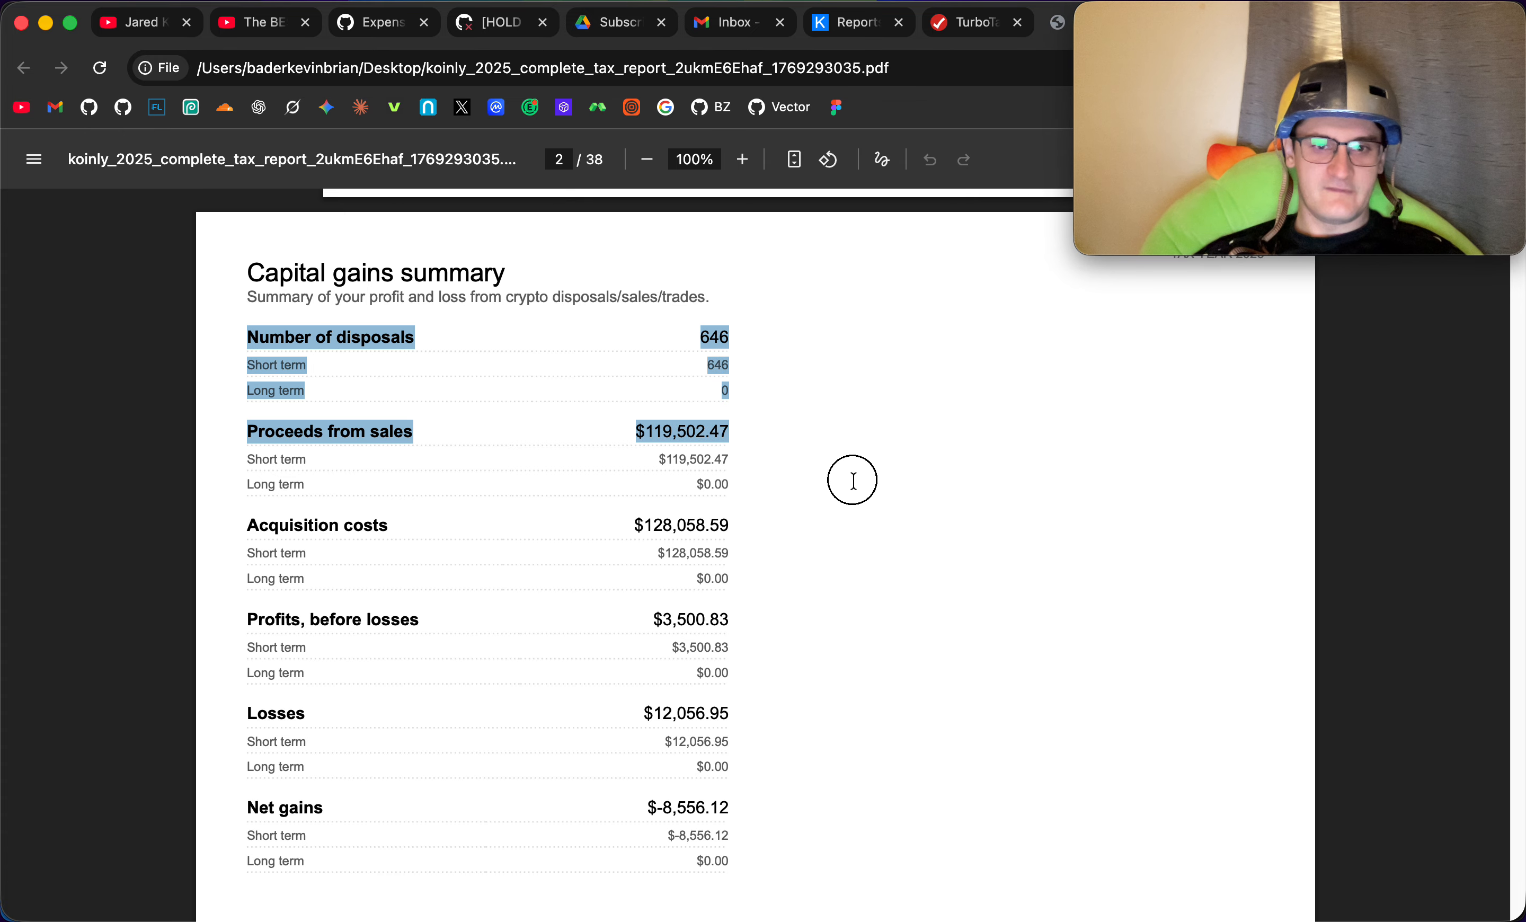
click(760, 338)
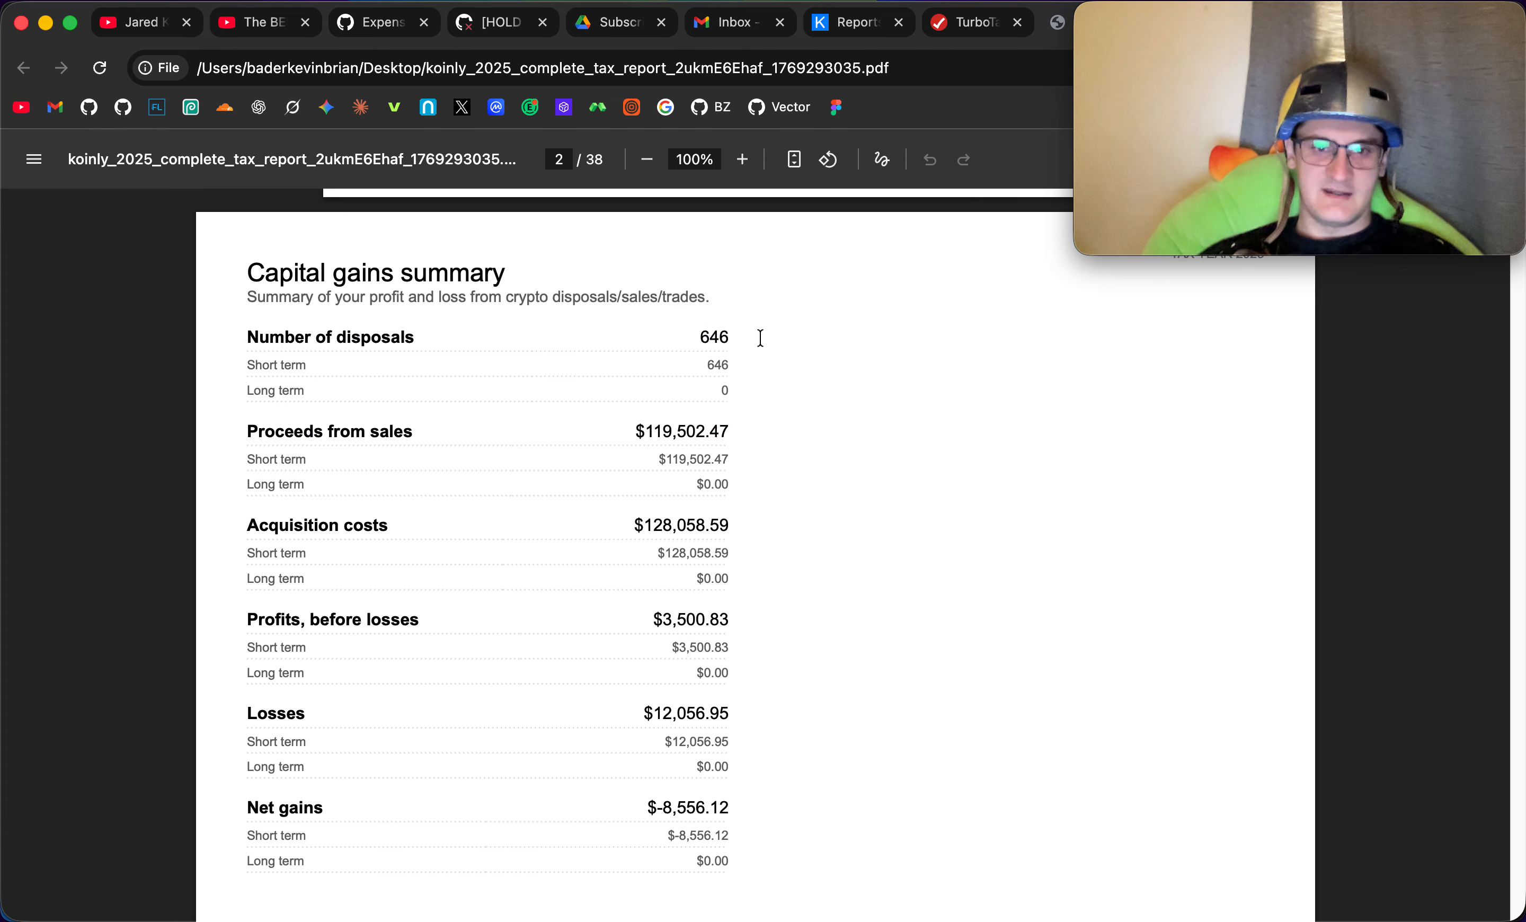
drag(238, 425, 773, 575)
click(773, 577)
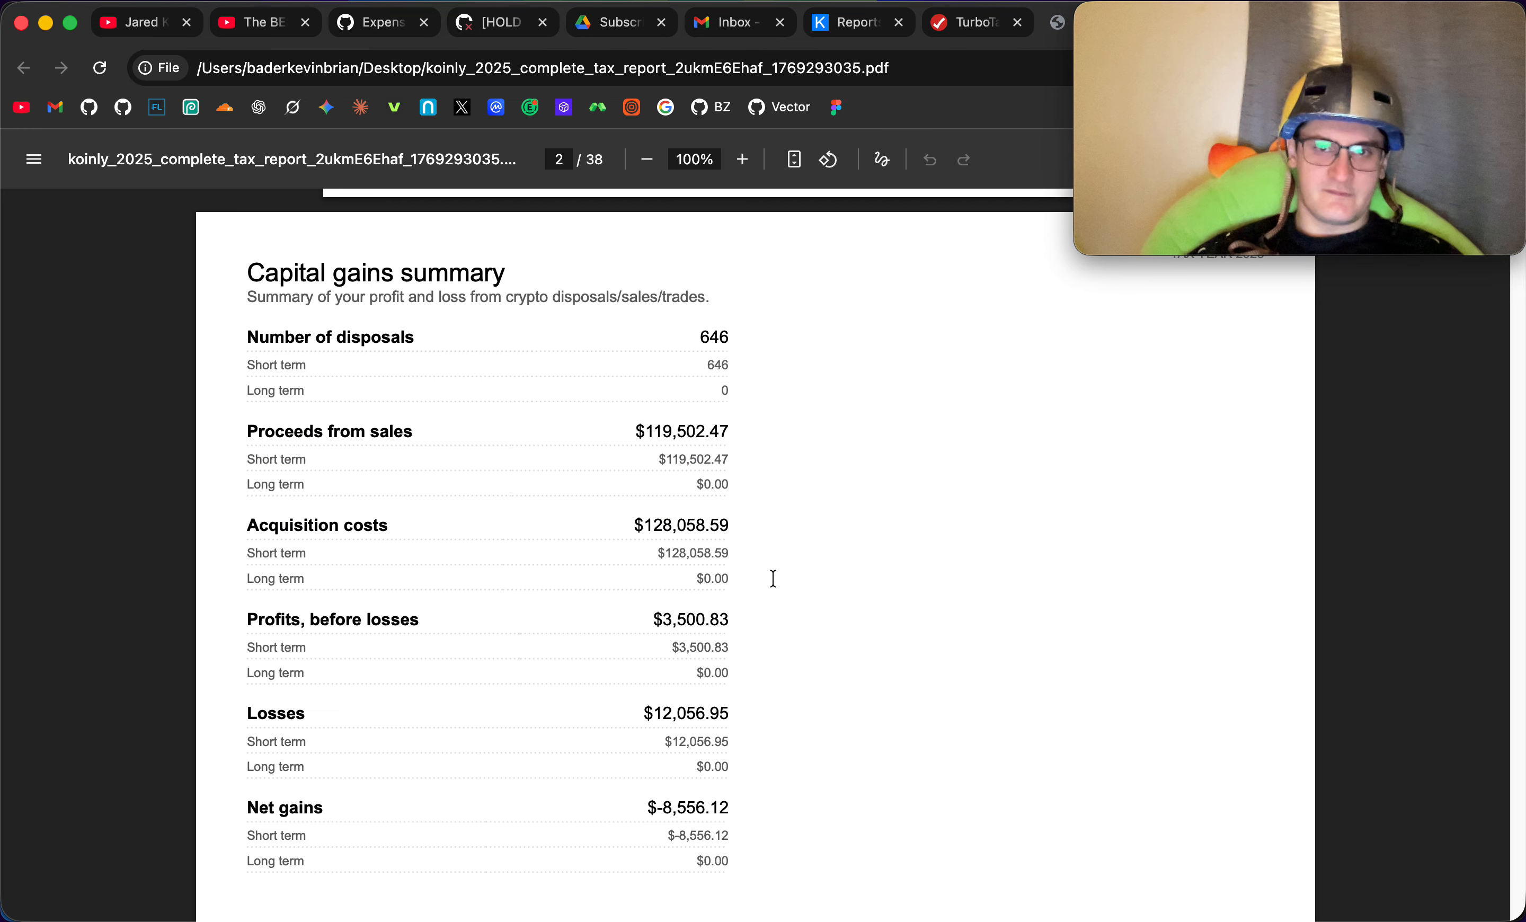
- Start the Investments and Savings income section and answer Yes to having investment income in 2025
click(956, 36)
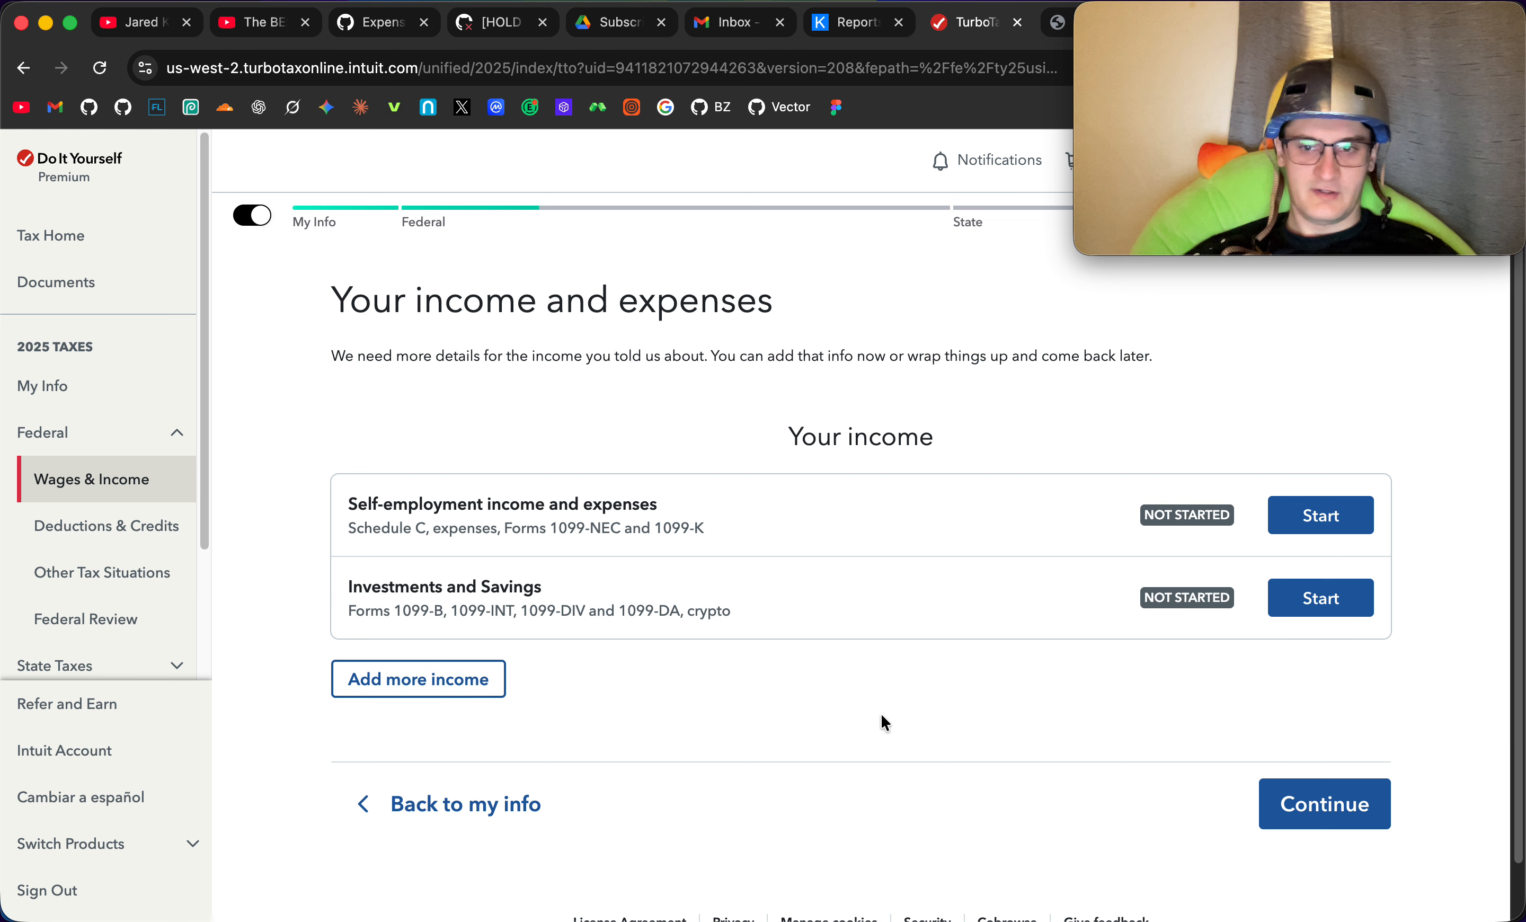
click(1311, 602)
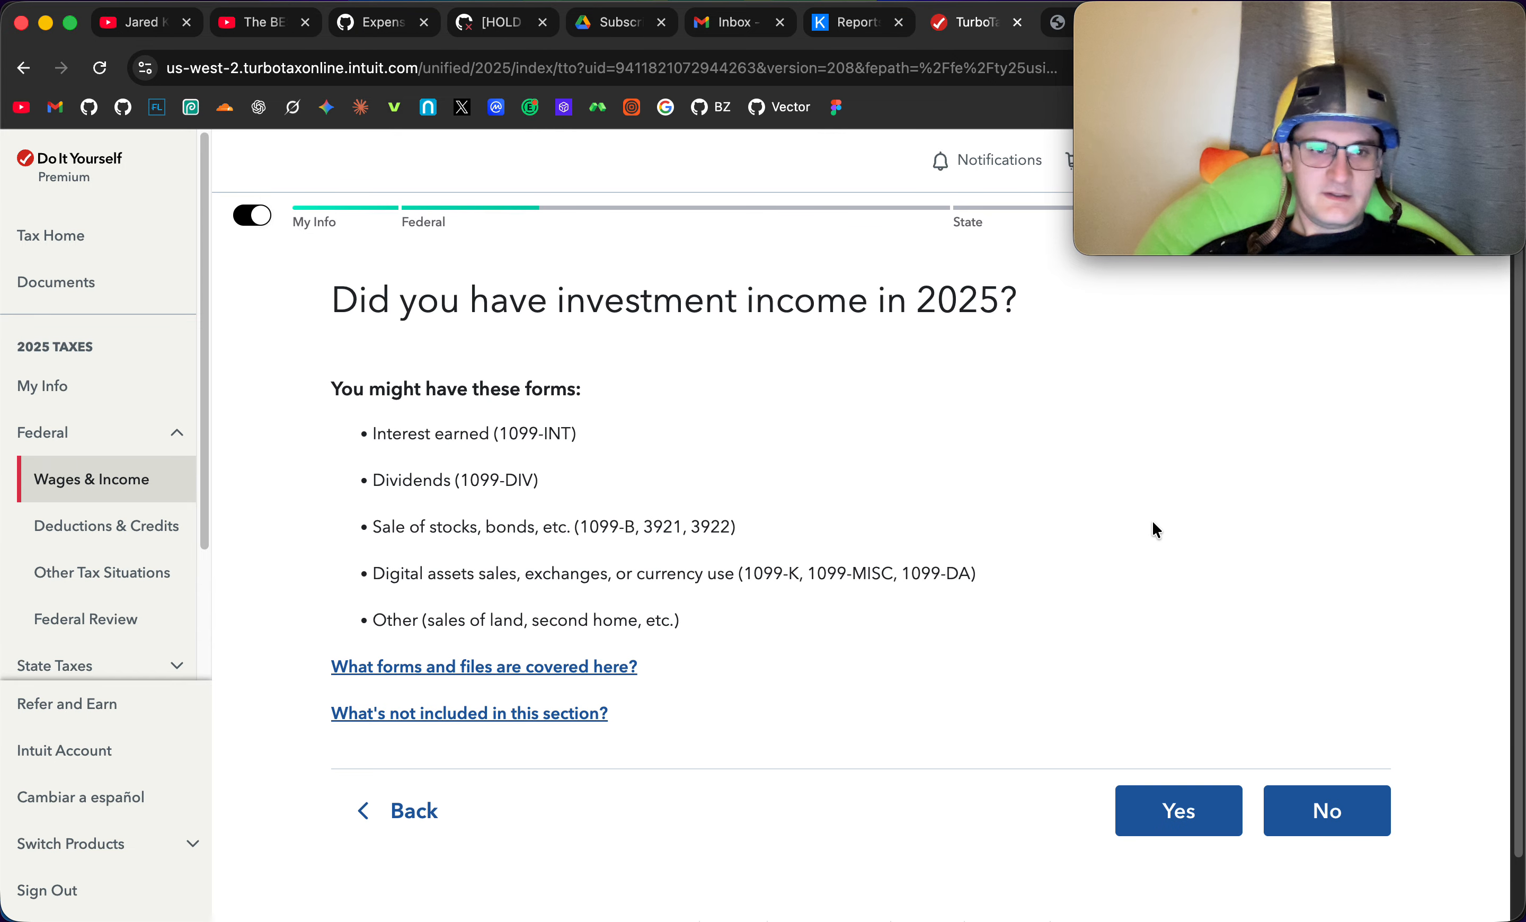
click(1142, 810)
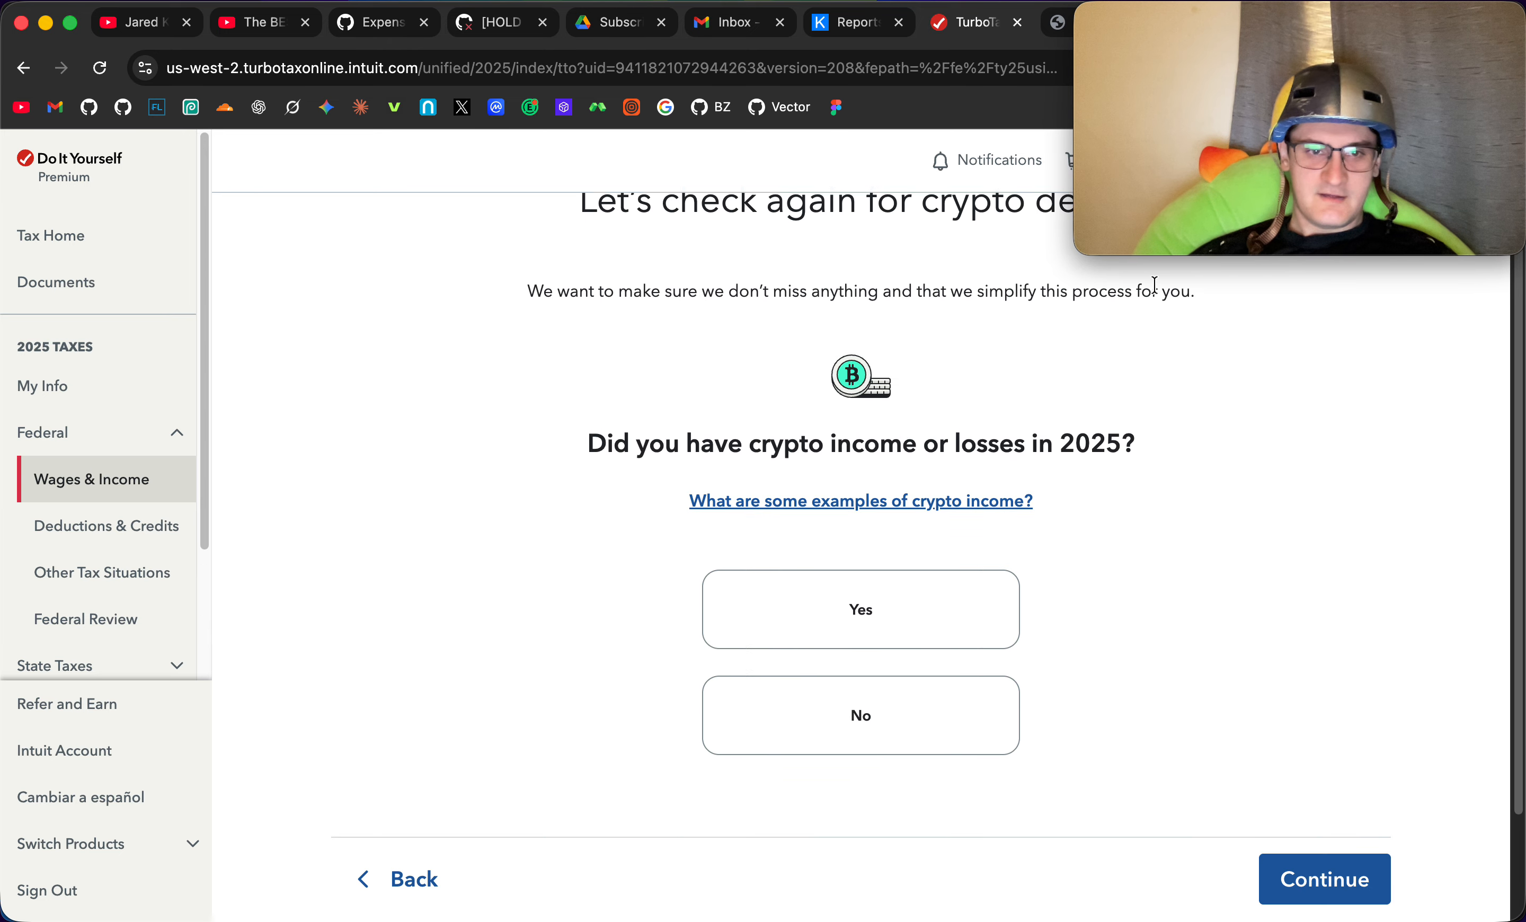
- Answer Yes to having crypto income or losses and Yes to crypto transferred between exchanges or wallets
scroll(1148, 463, down, 5)
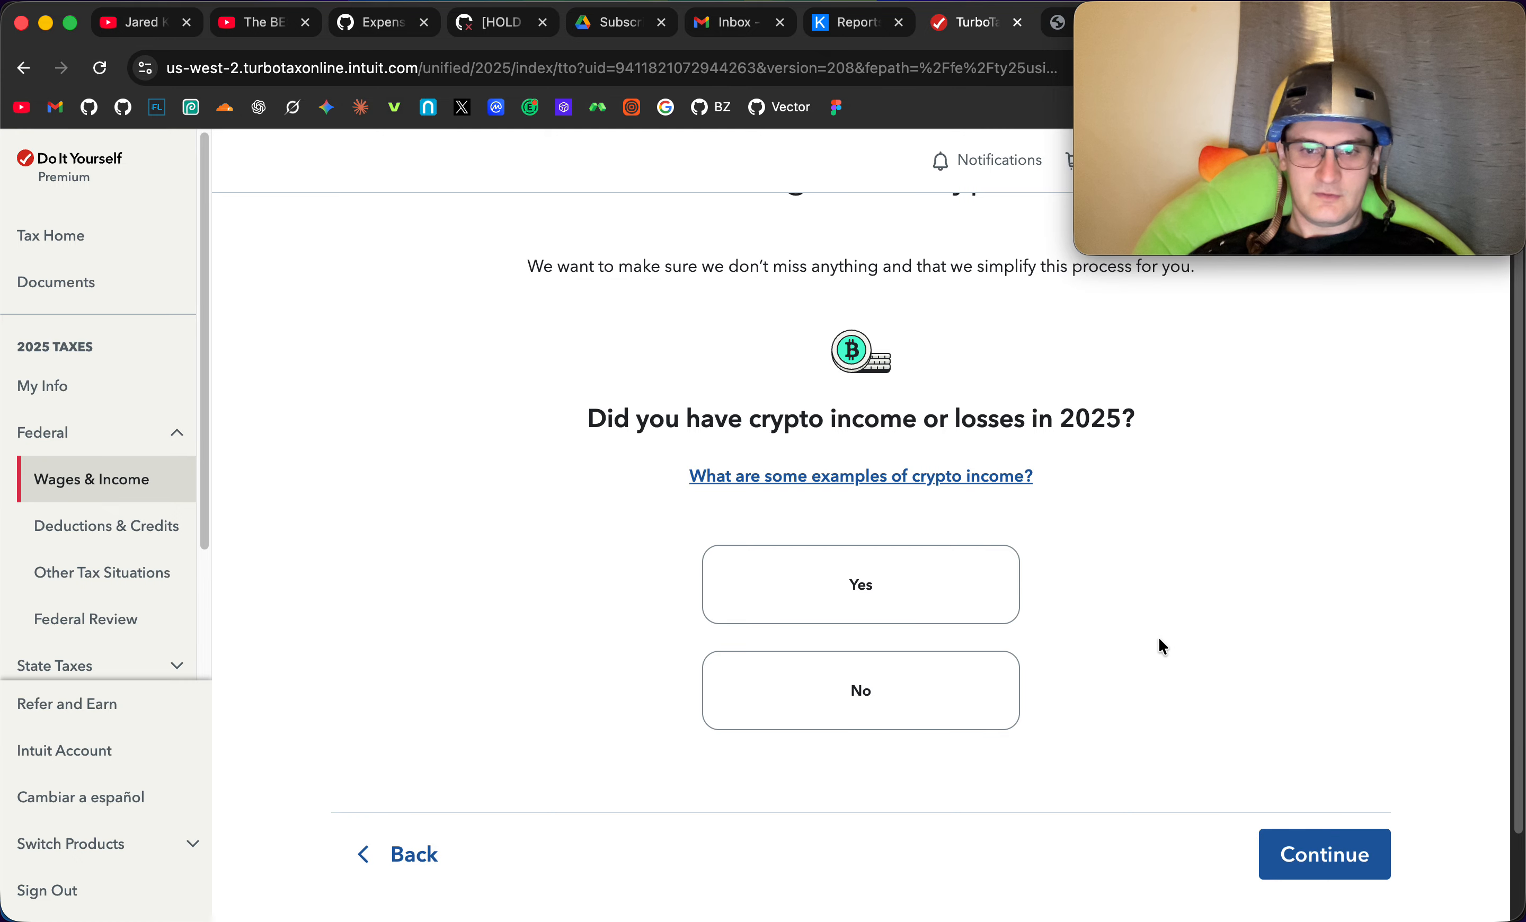
click(913, 579)
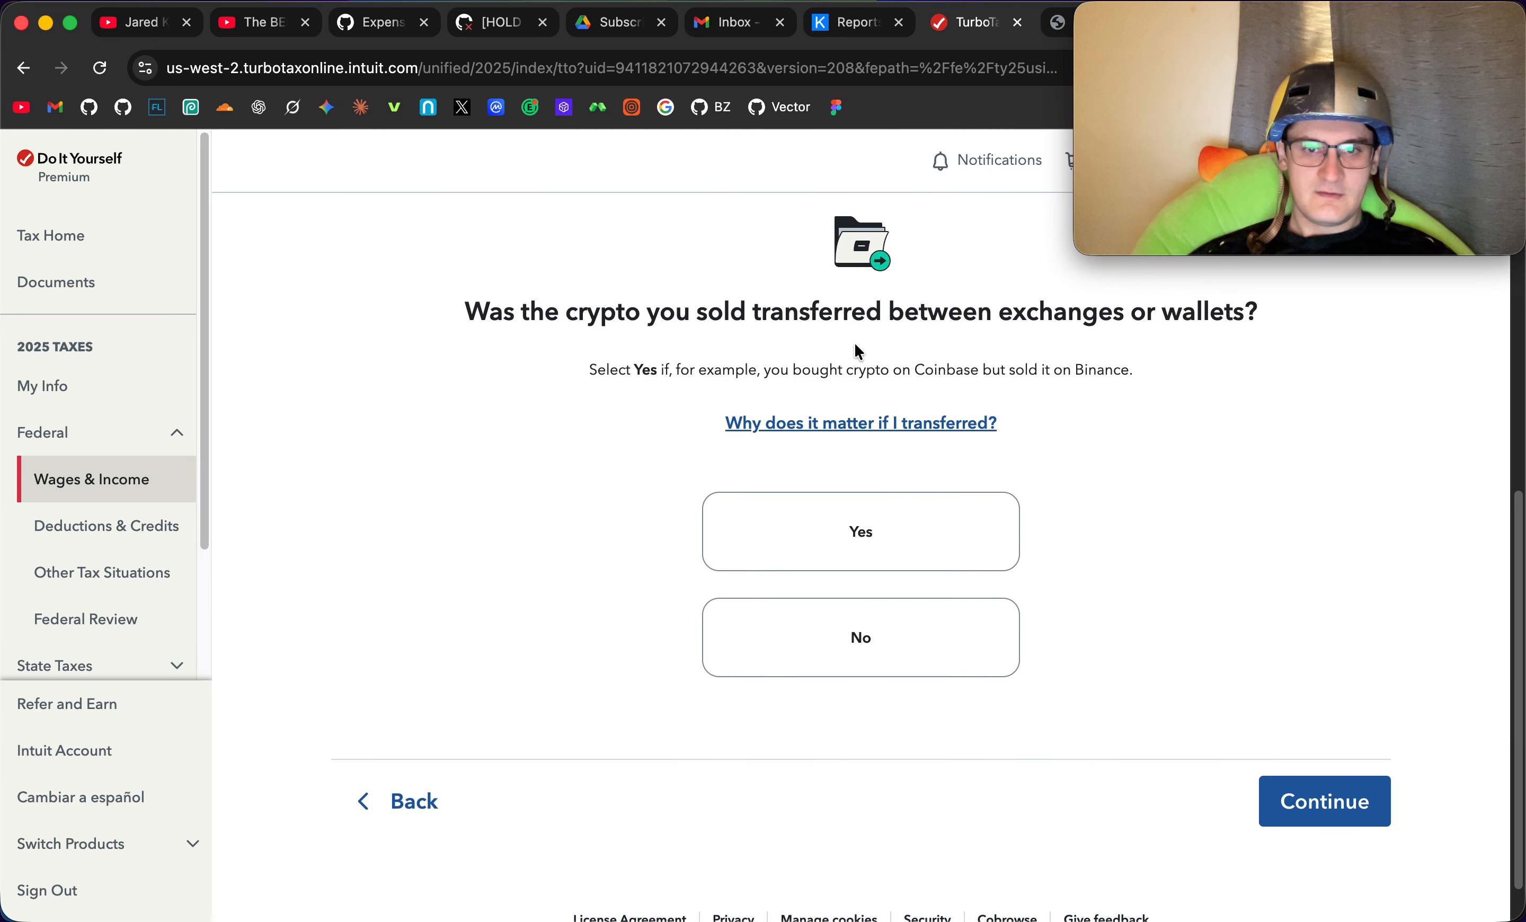
click(954, 536)
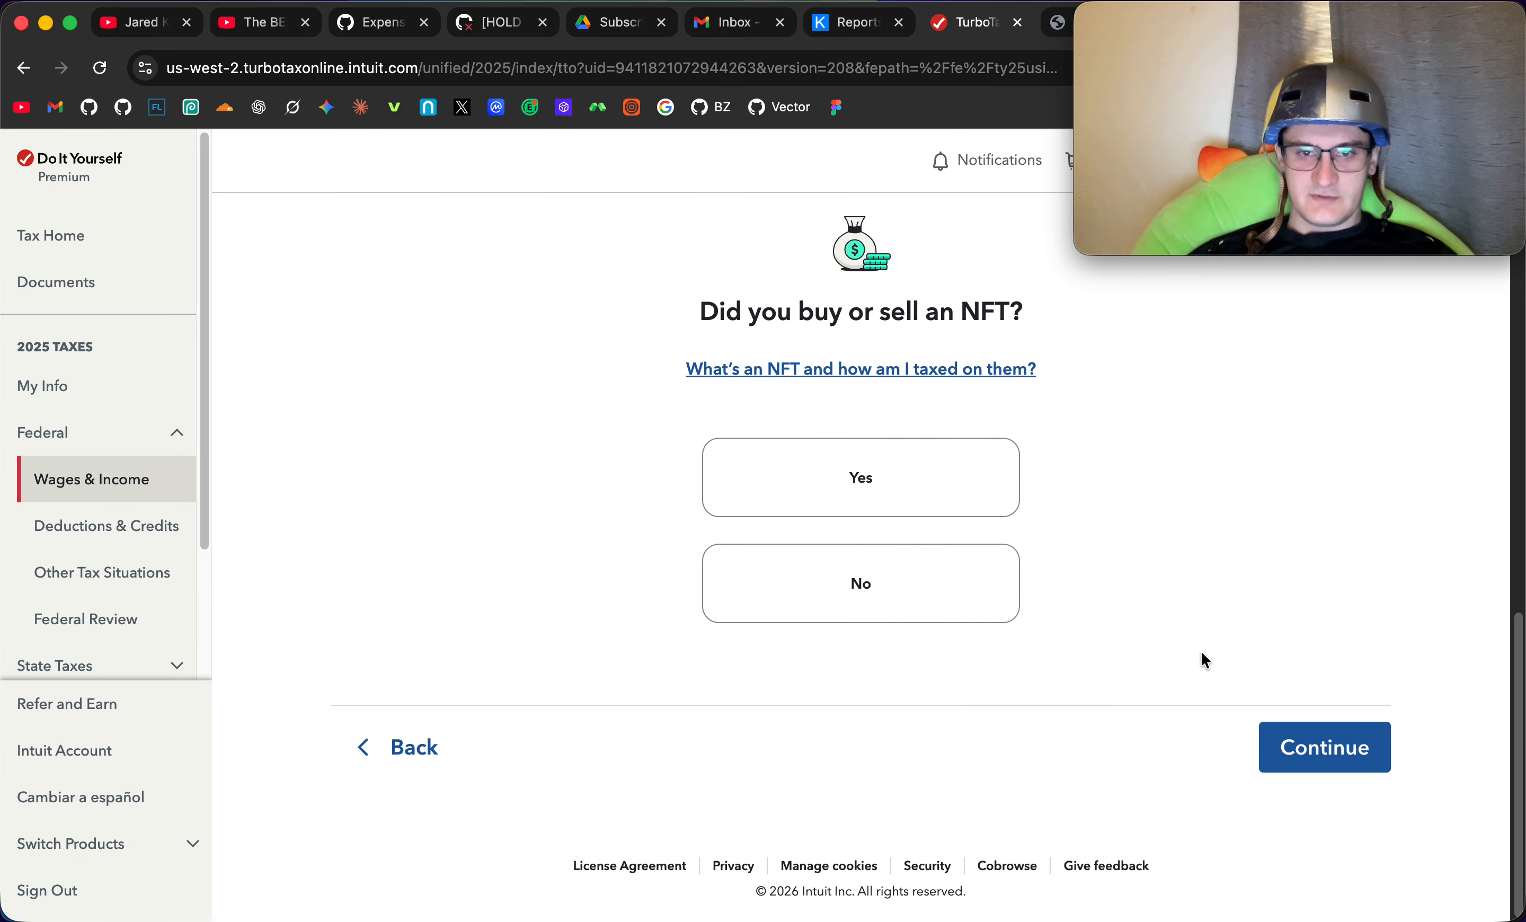
- Answer No to NFT, crypto reward and DeFi or DAO questions, continue, and choose to enter documents a different way
click(930, 596)
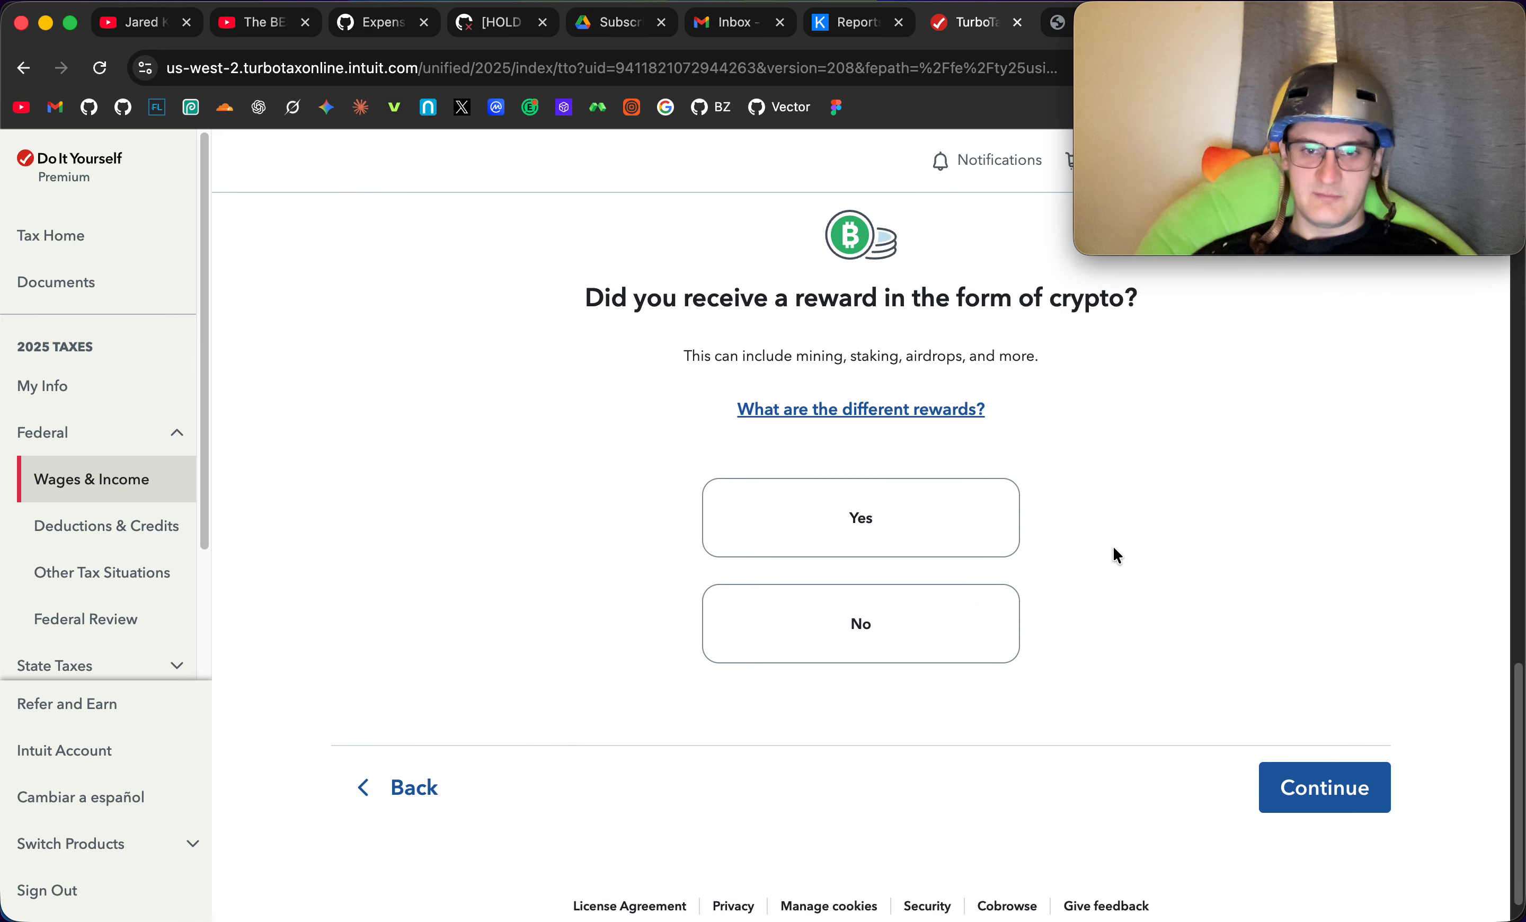
click(913, 646)
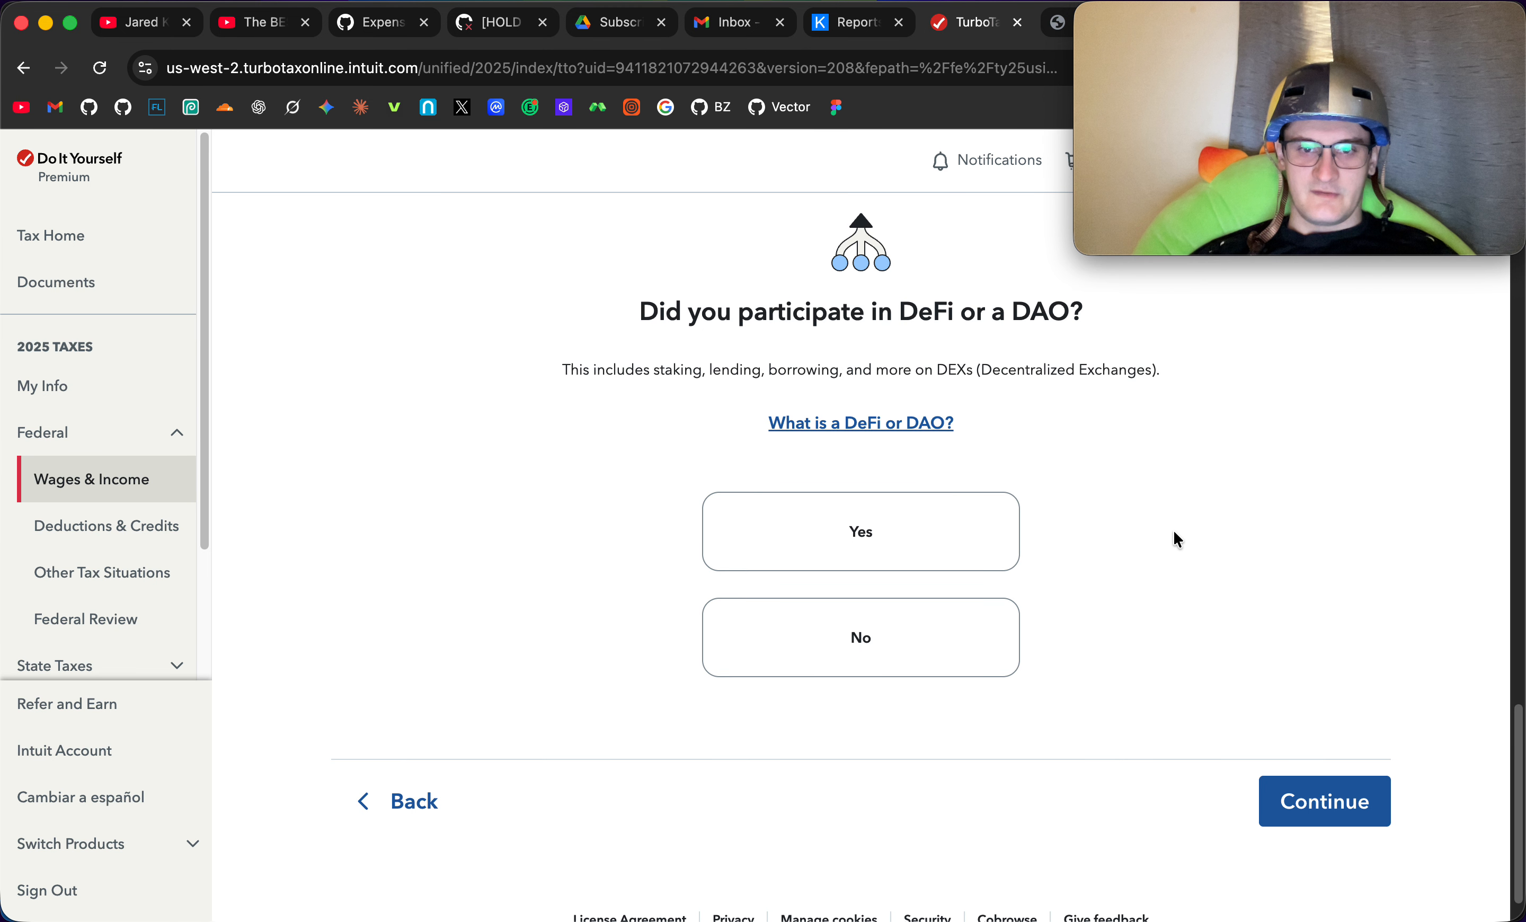
click(911, 649)
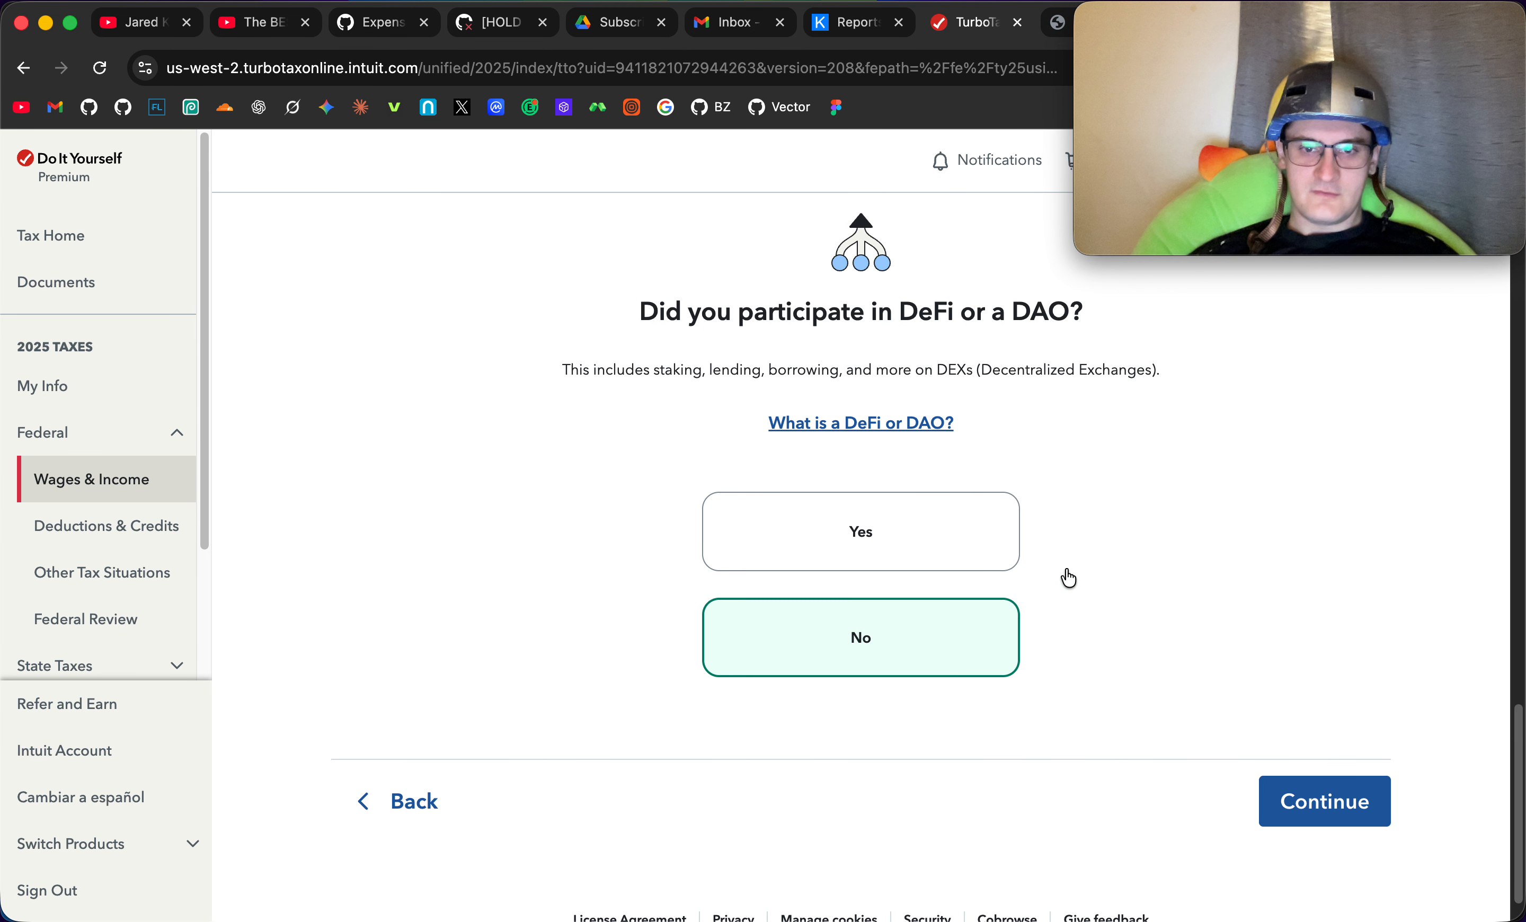
click(1288, 796)
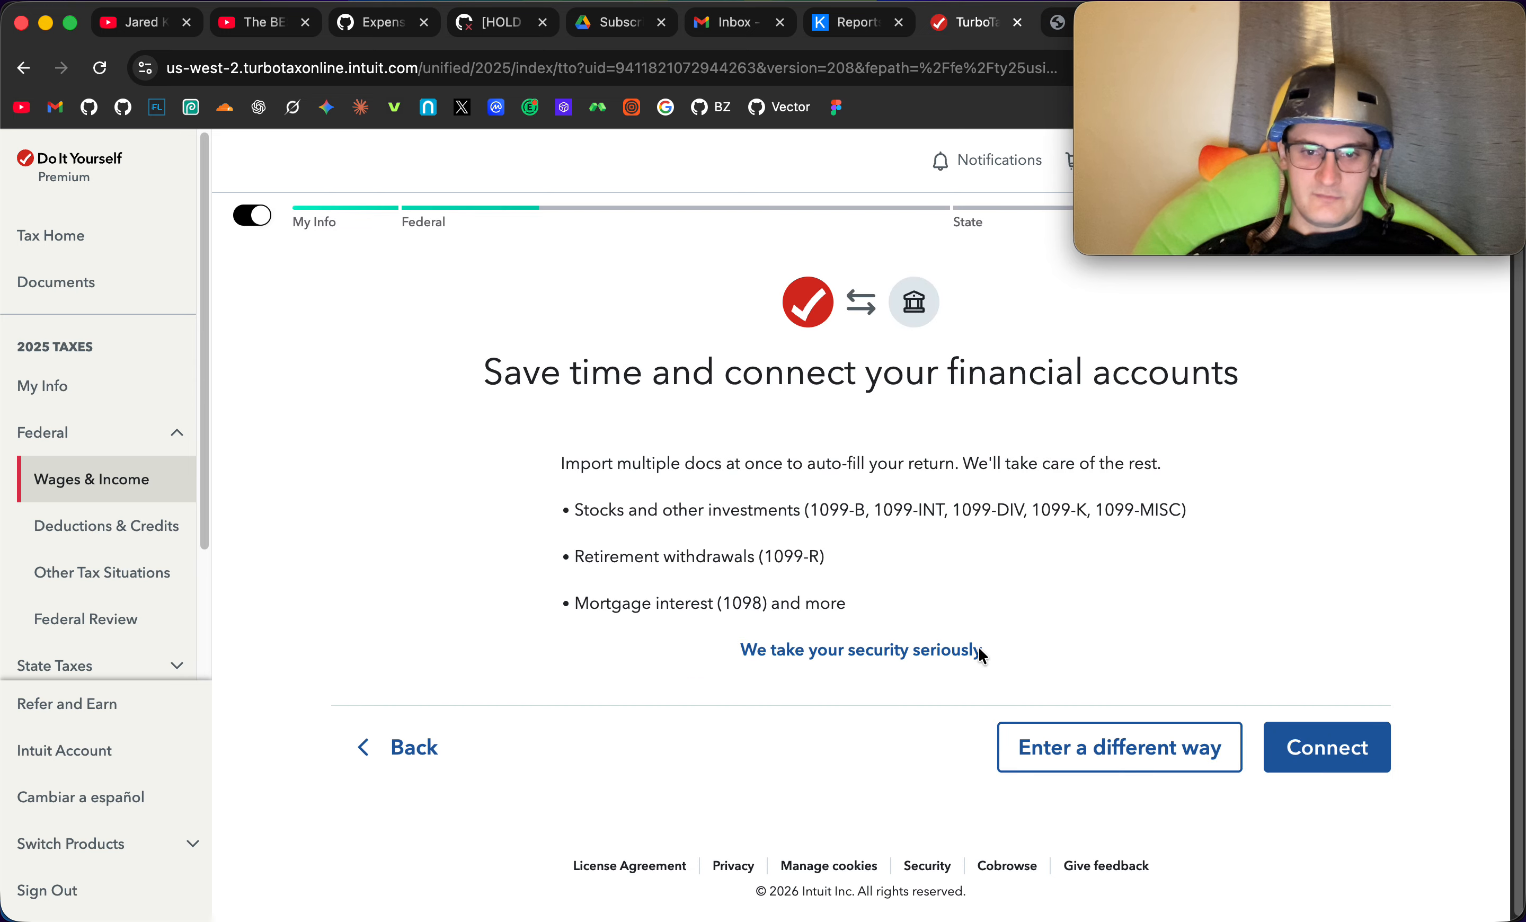
click(1121, 755)
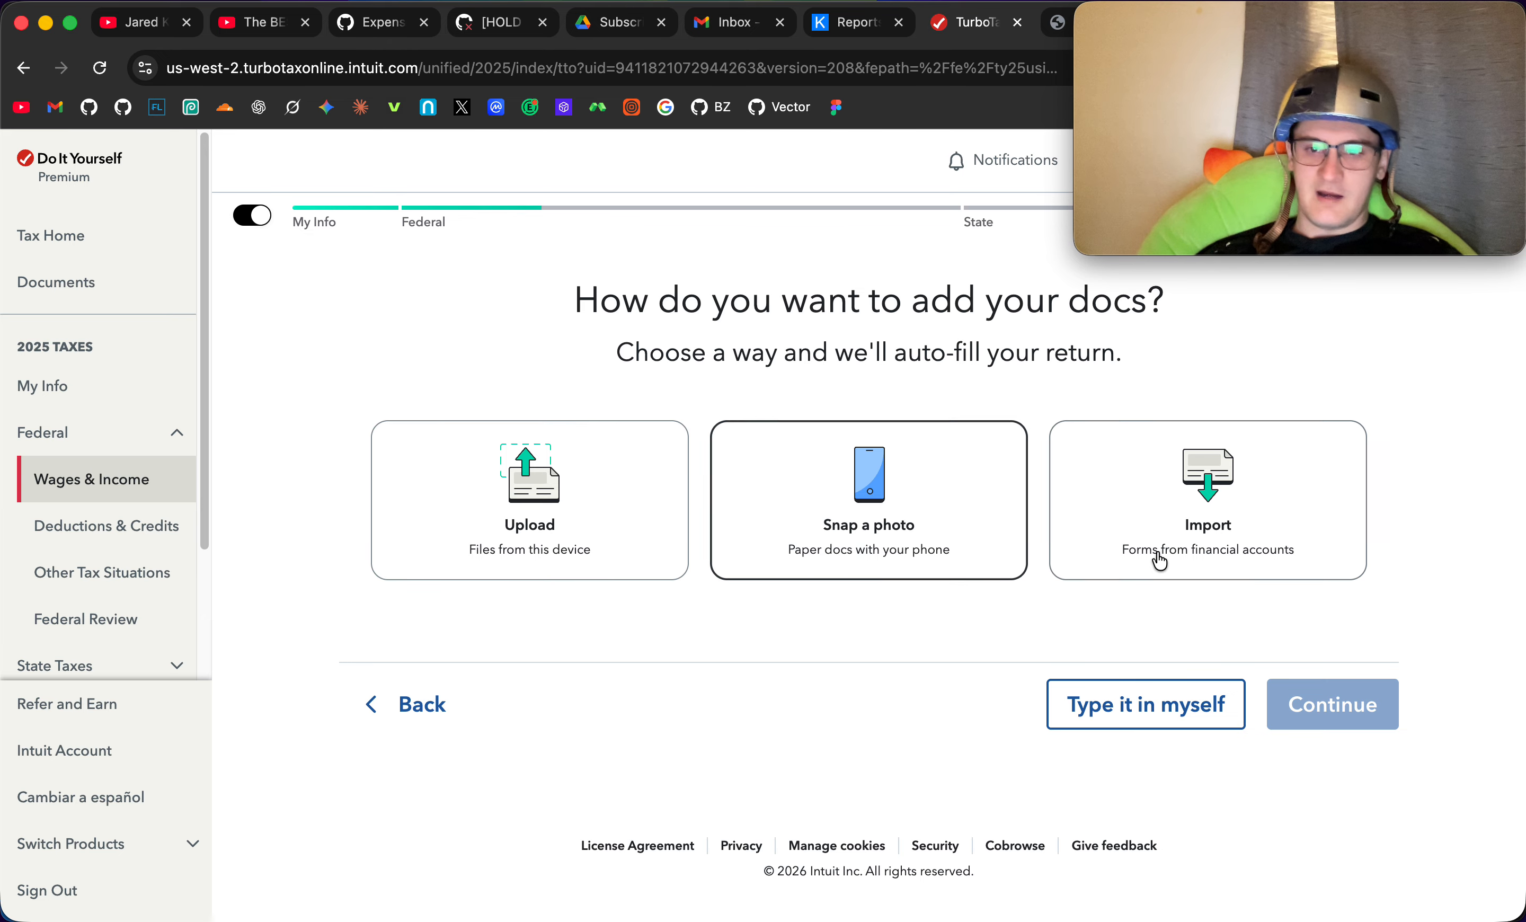
click(610, 500)
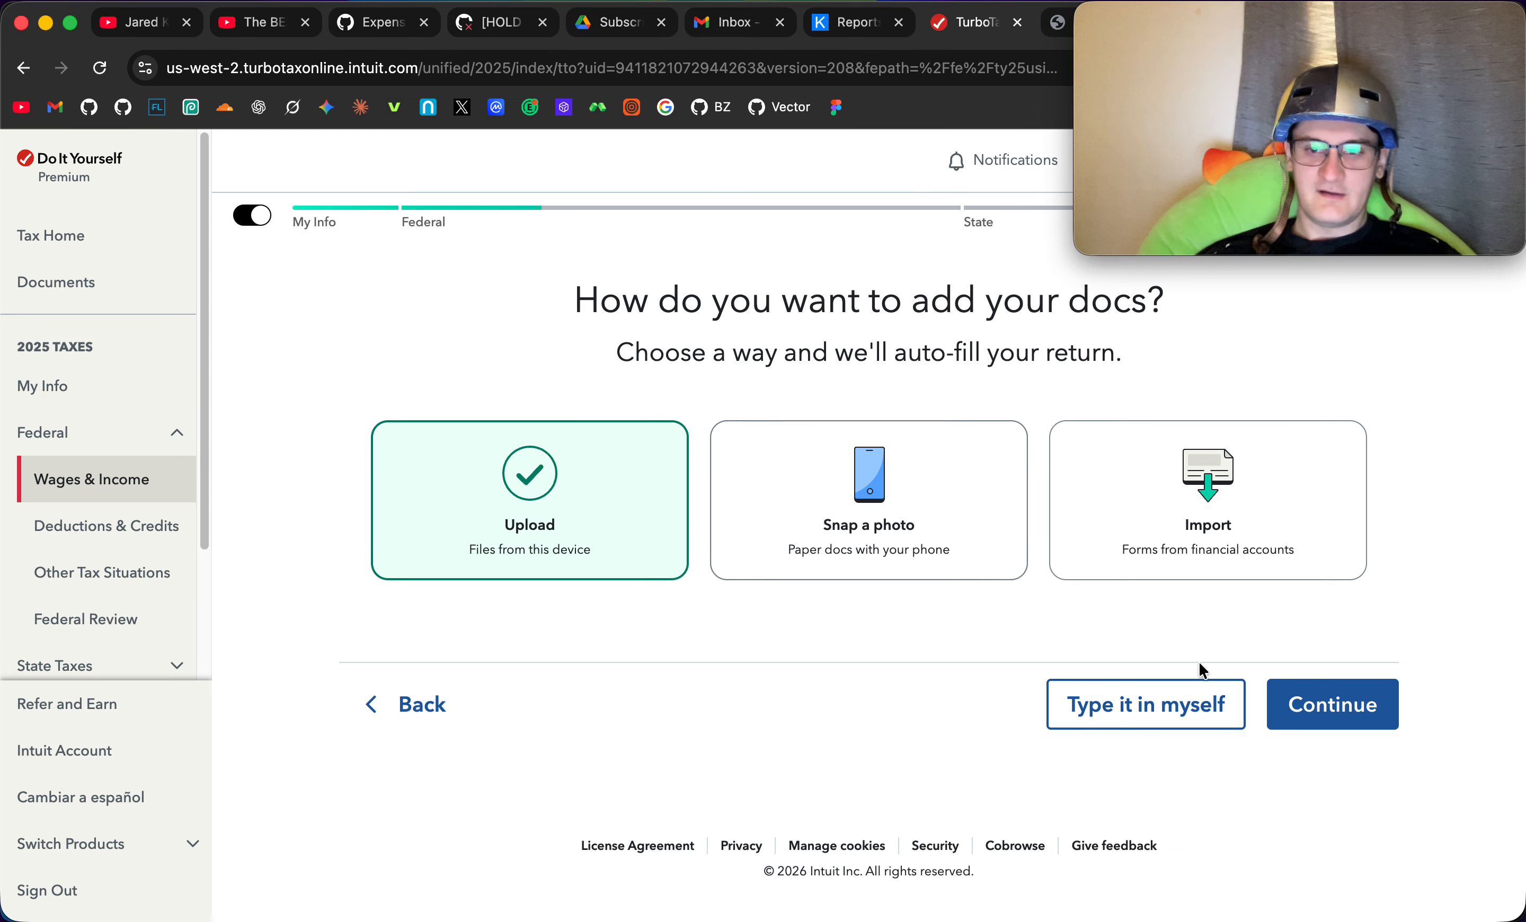
click(1294, 724)
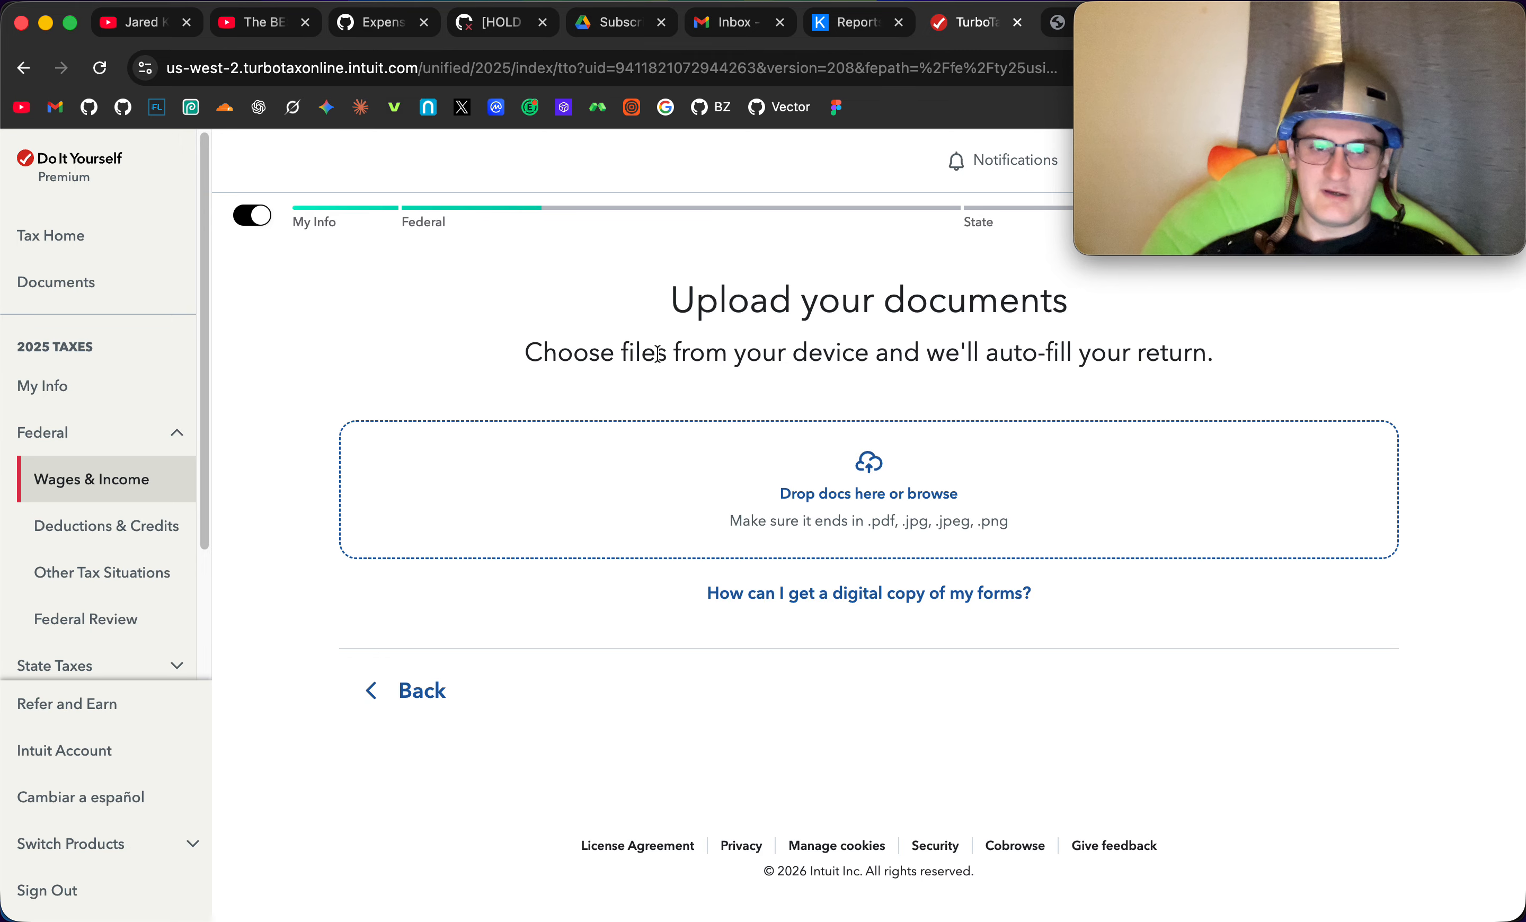
click(432, 699)
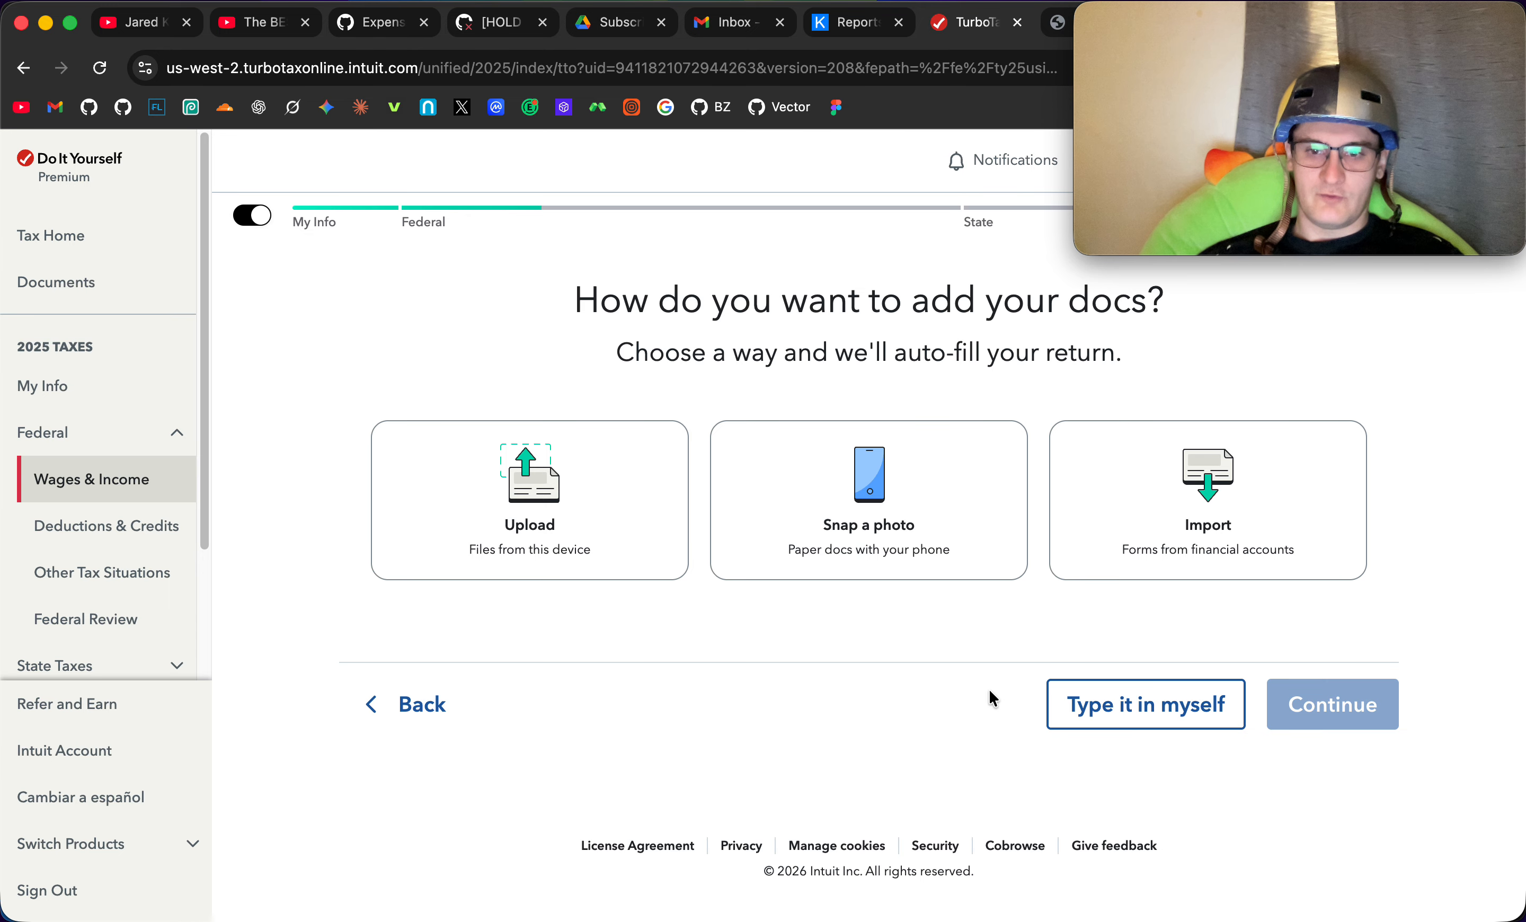
- Choose to type the documents in manually and select Digital Assets as the investment type
click(1129, 716)
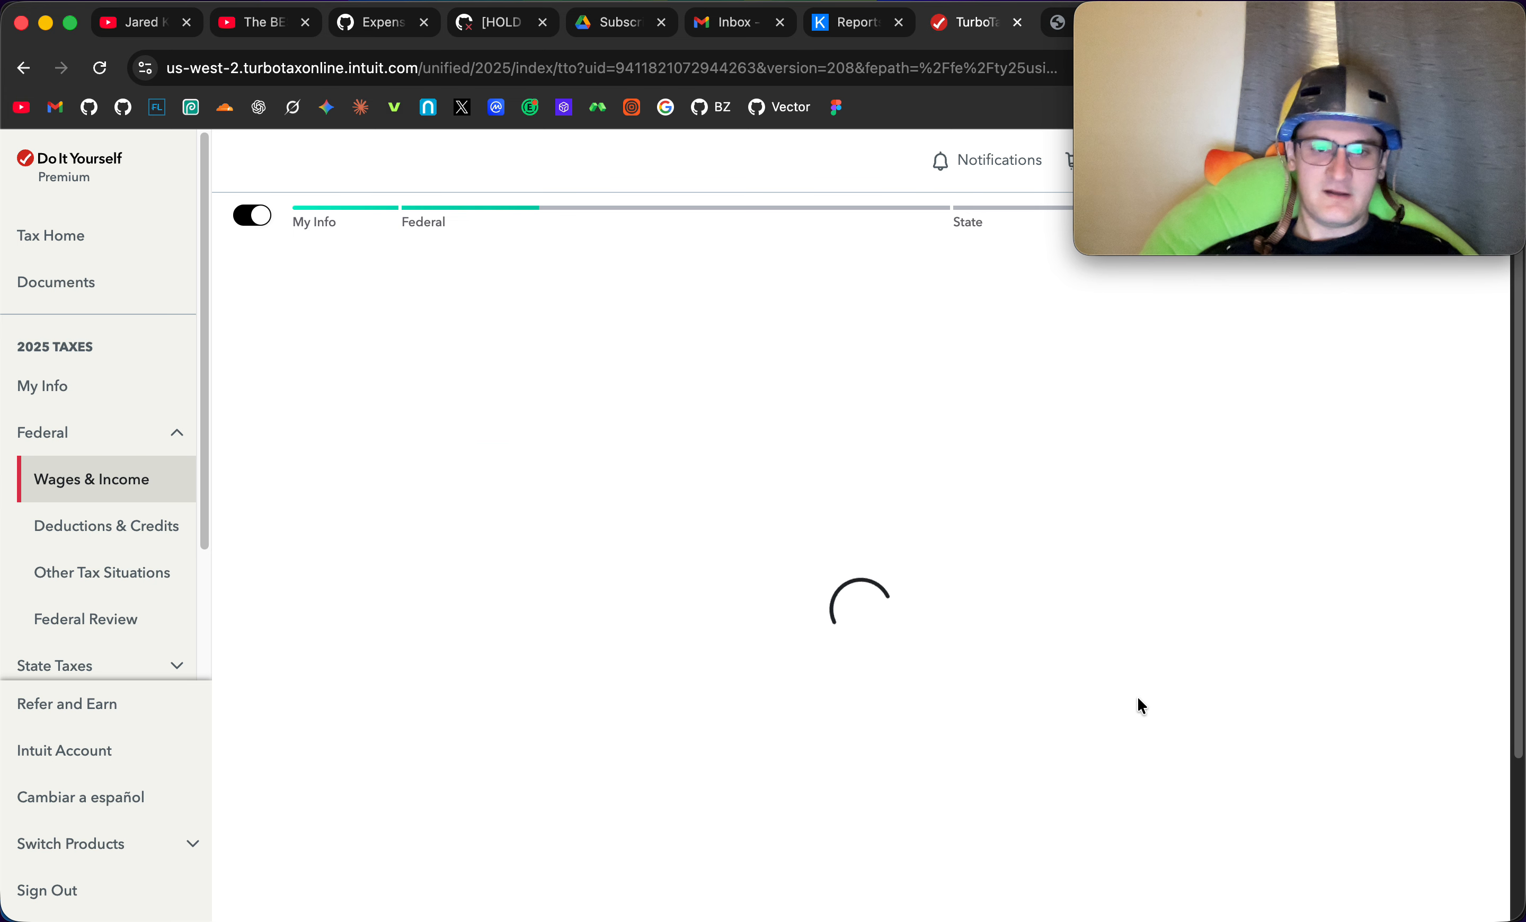
scroll(1091, 736, down, 3)
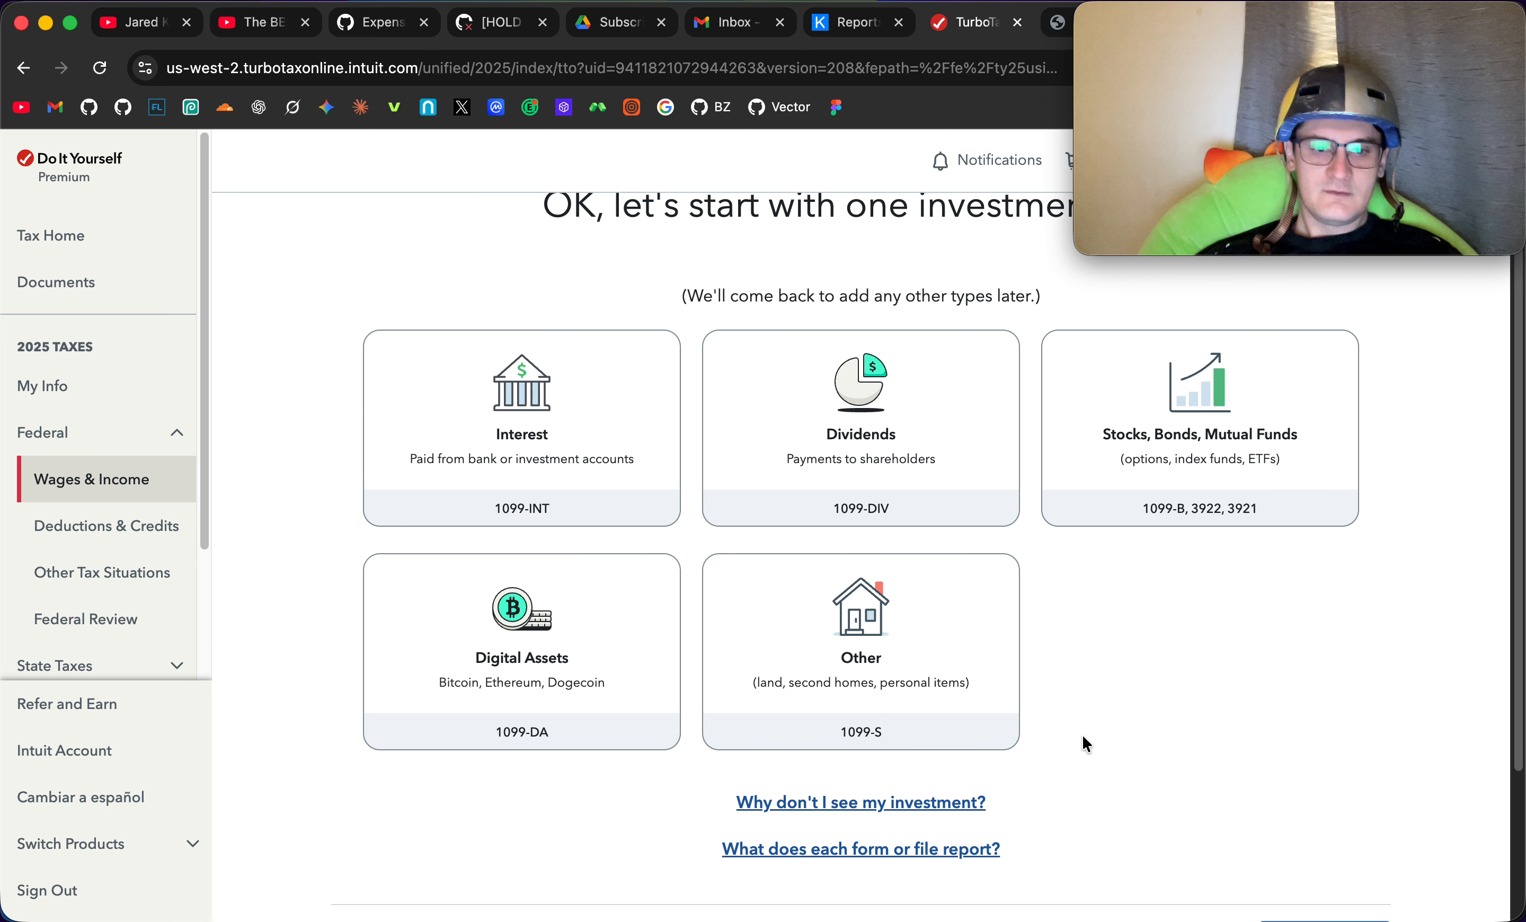
scroll(604, 635, down, 1)
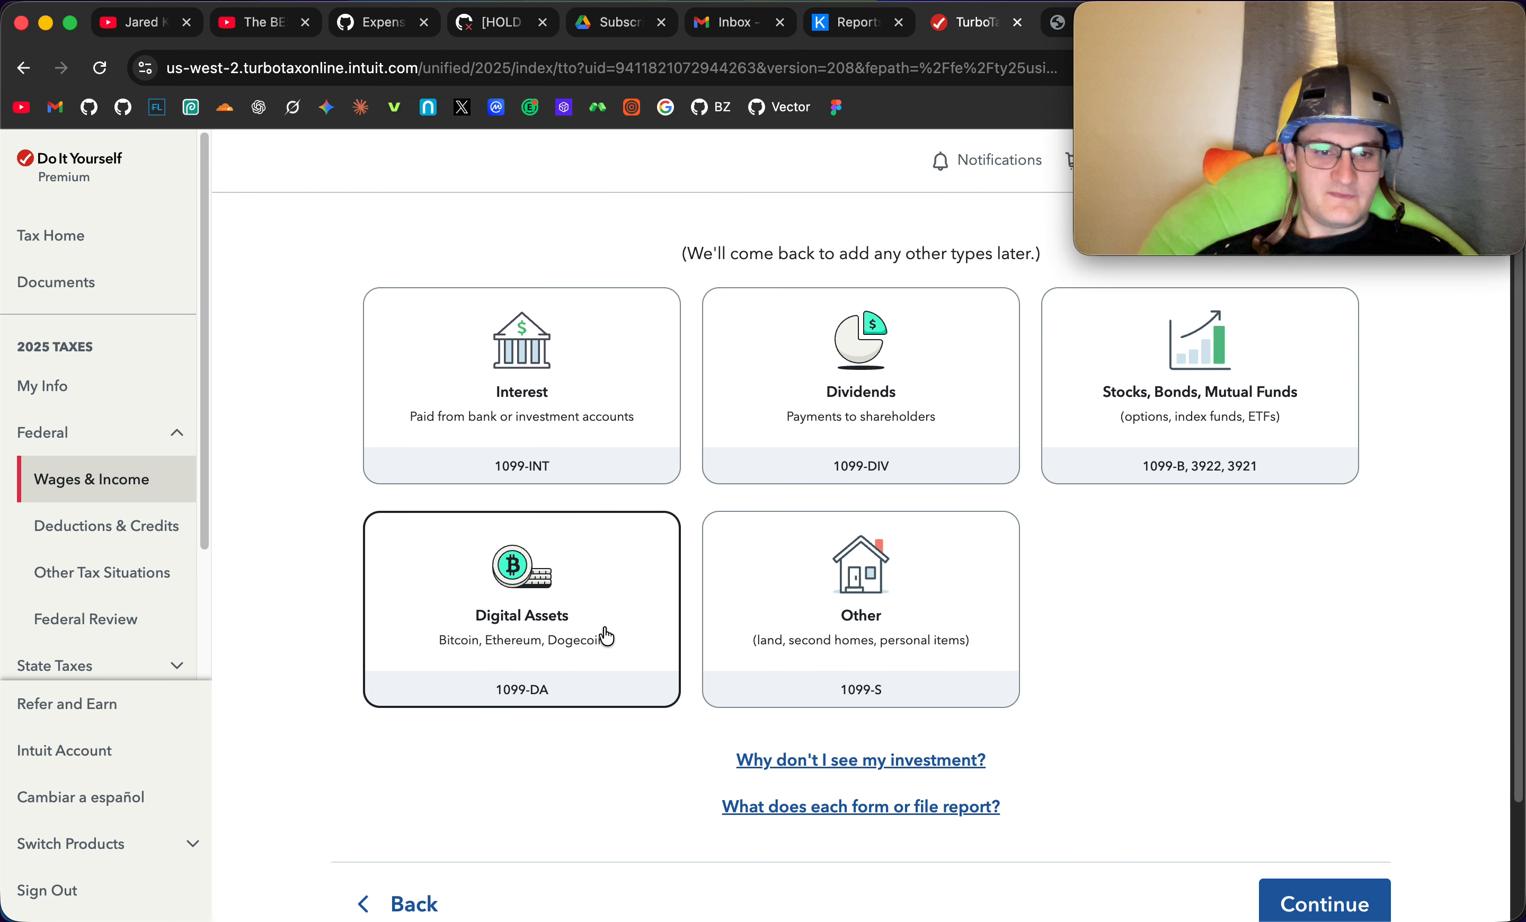
click(613, 627)
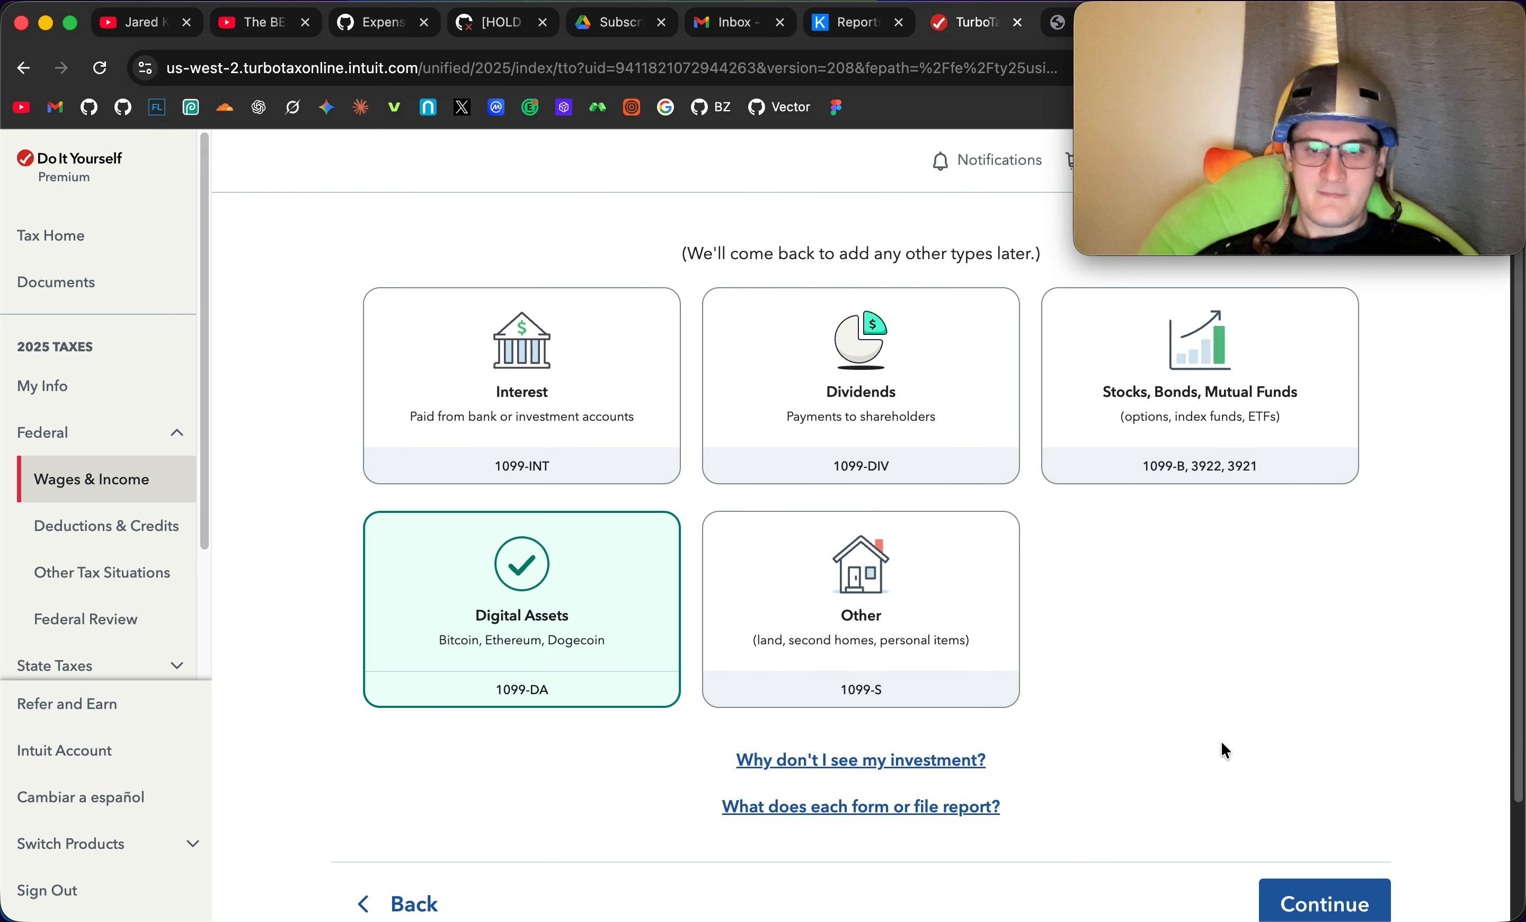
scroll(1237, 745, down, 4)
click(1273, 742)
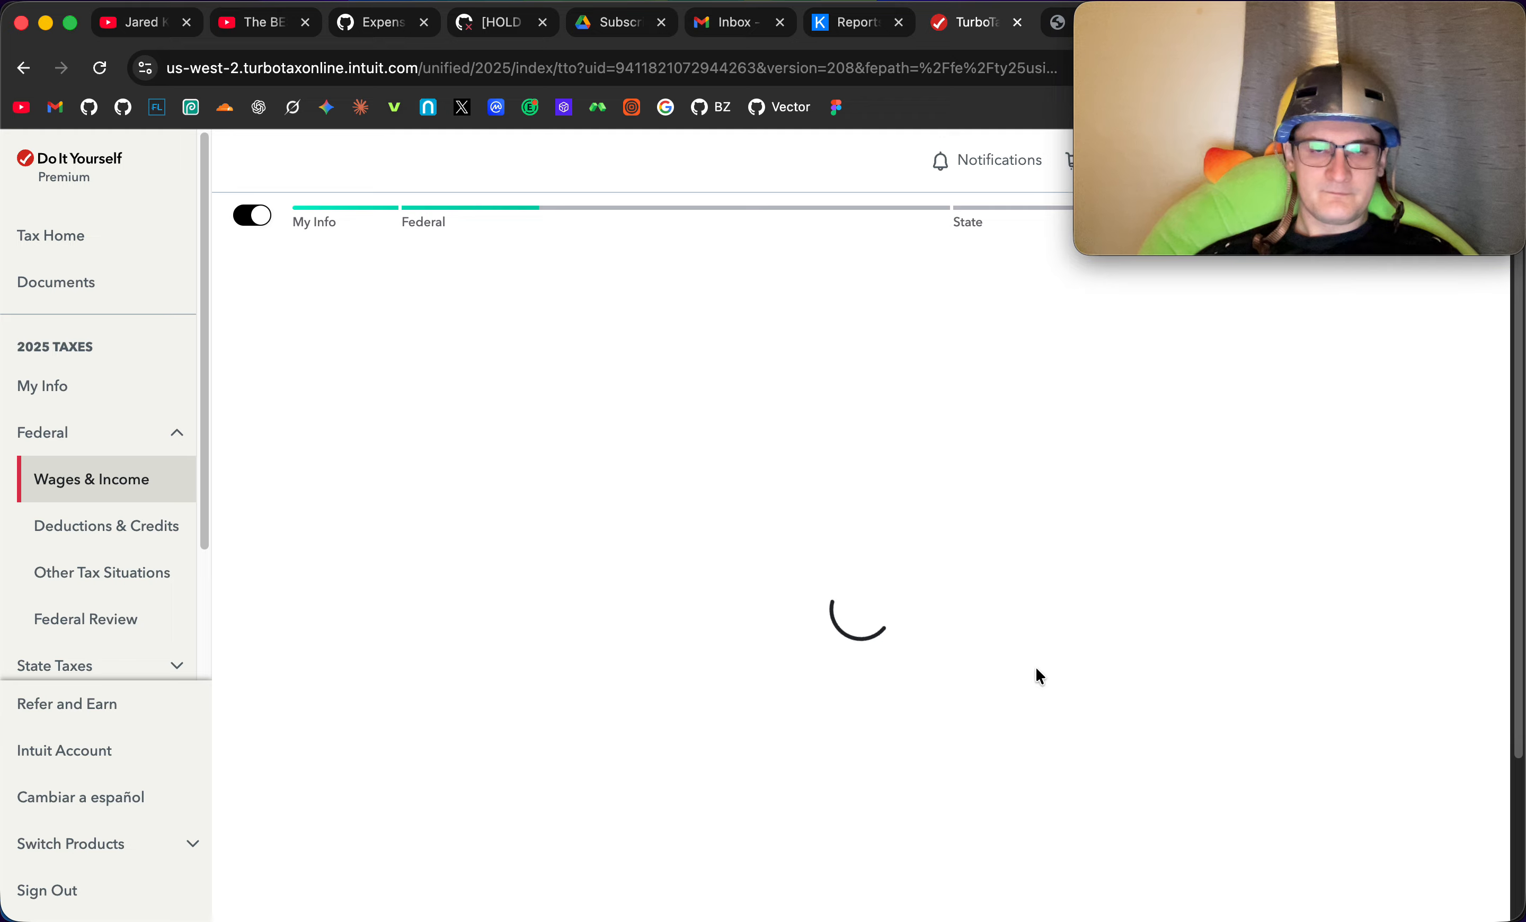
- Continue past the 1099-DA explanation and enter Koinly as the digital asset service/filer
scroll(1183, 580, down, 3)
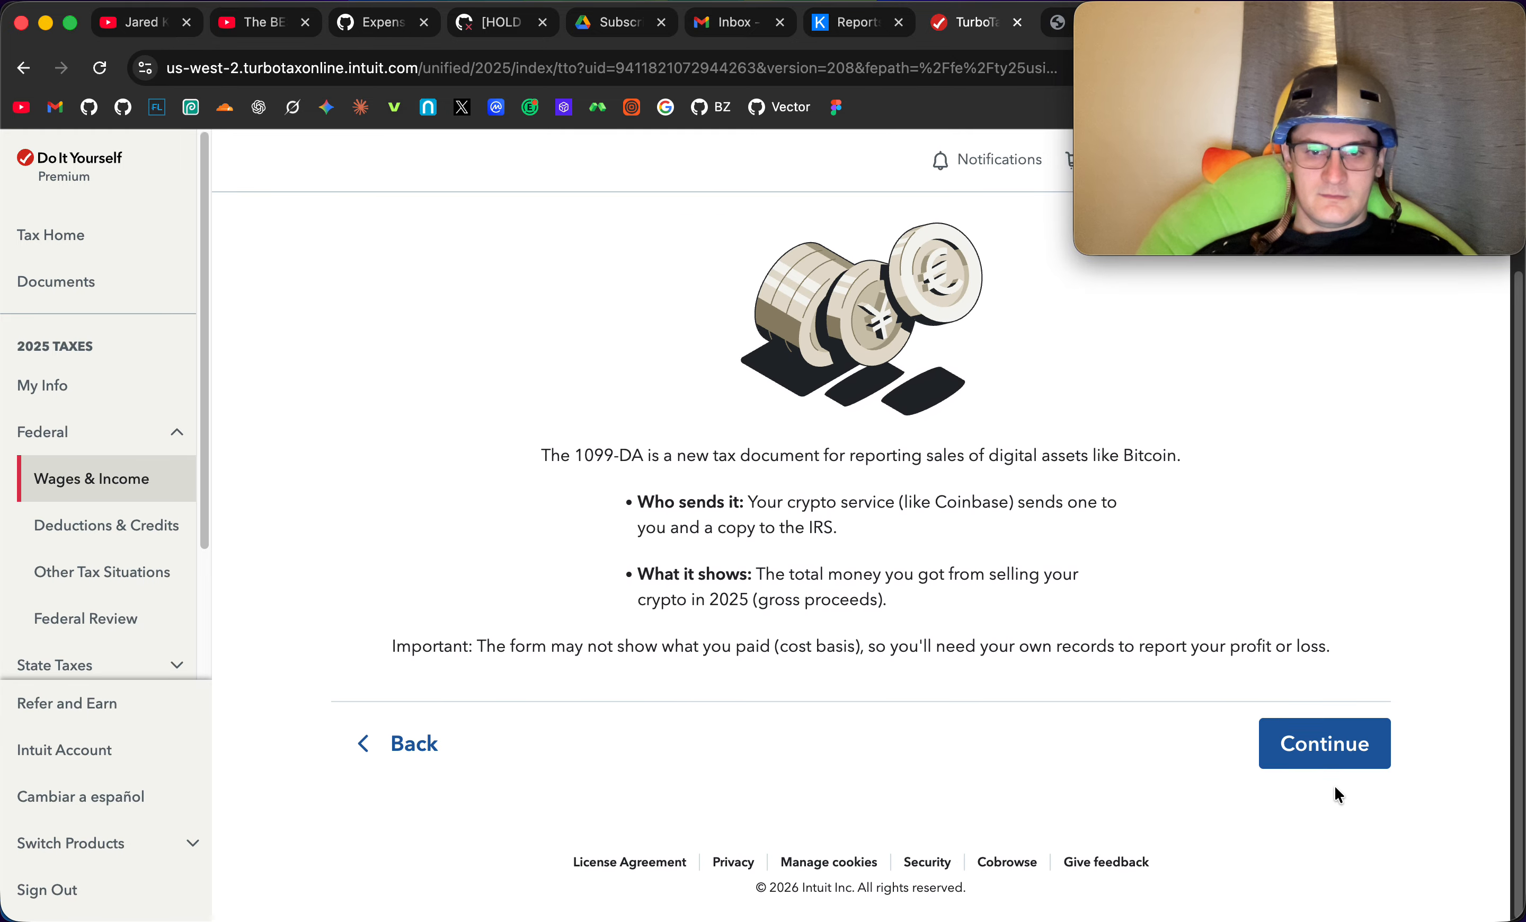
click(1334, 761)
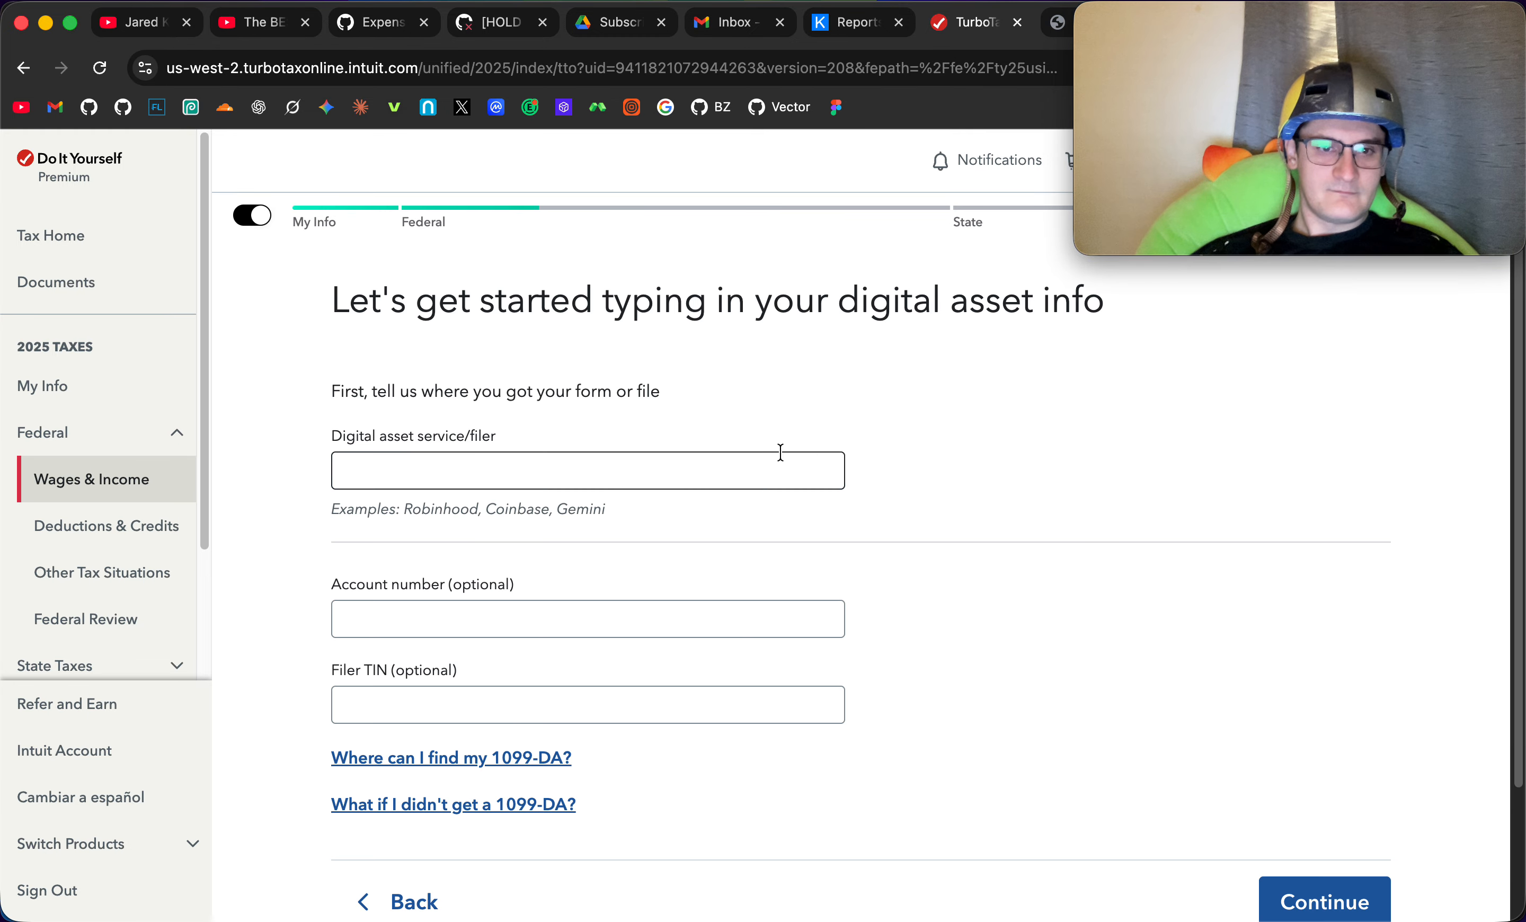
scroll(909, 494, down, 2)
click(760, 402)
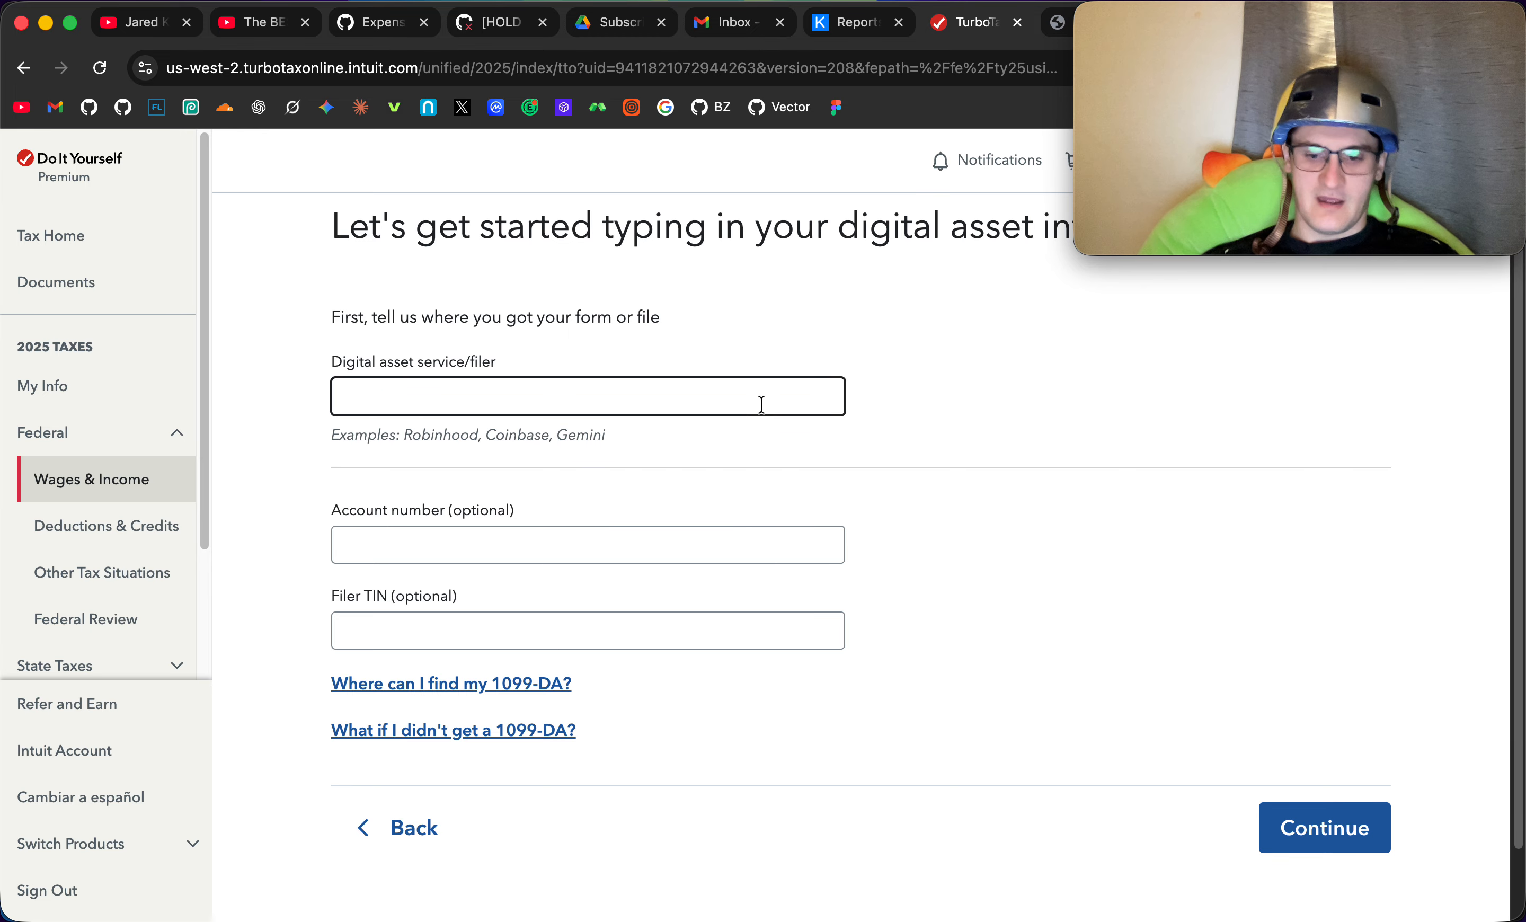
text(Koin)
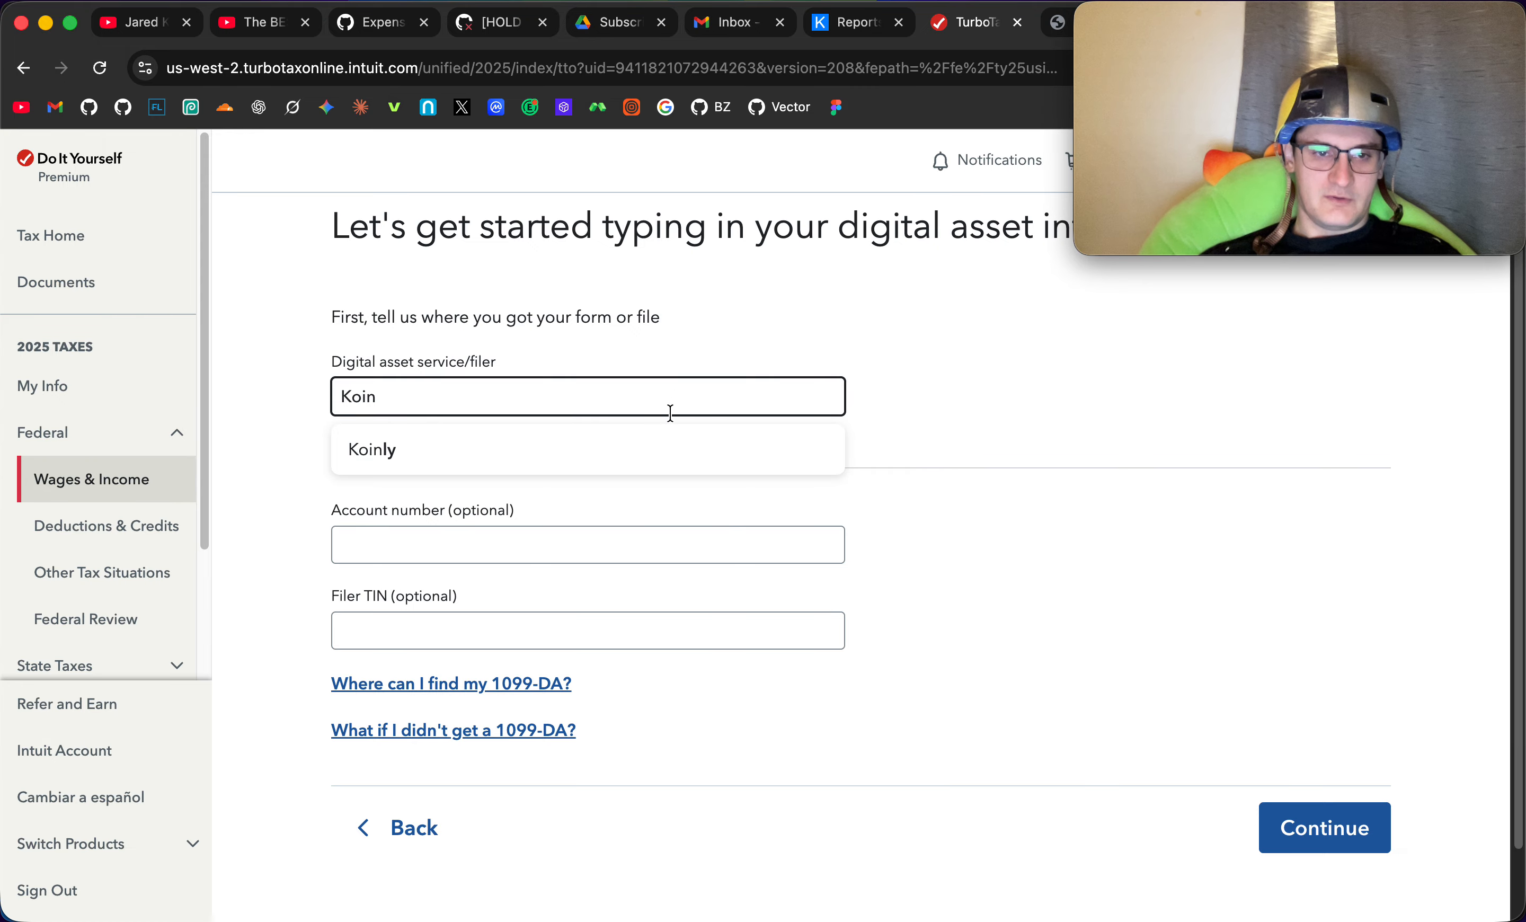
click(647, 444)
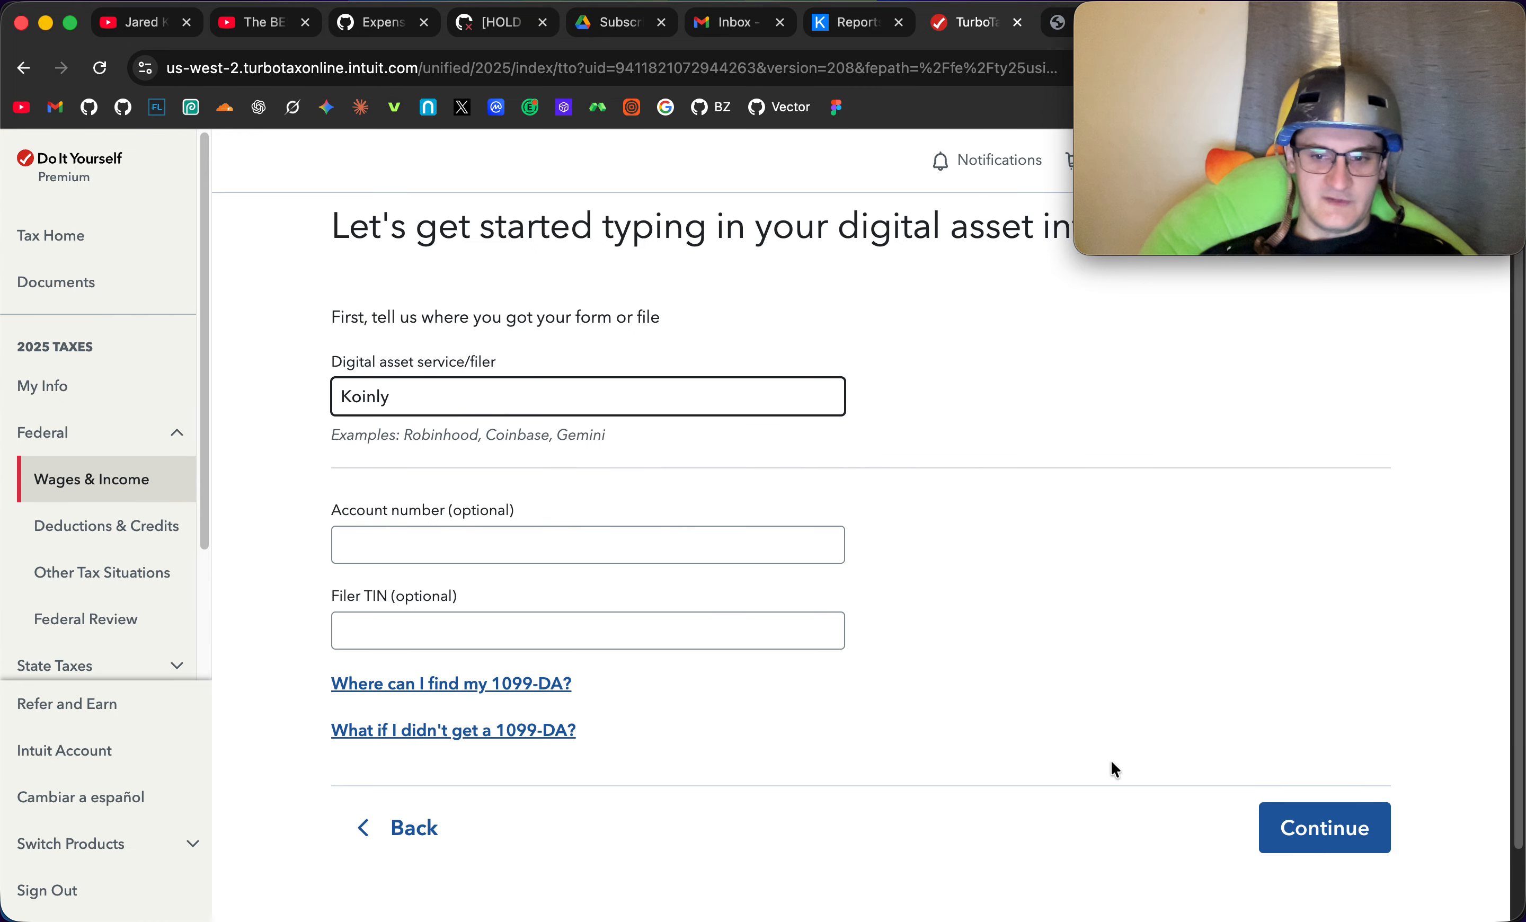
click(1288, 827)
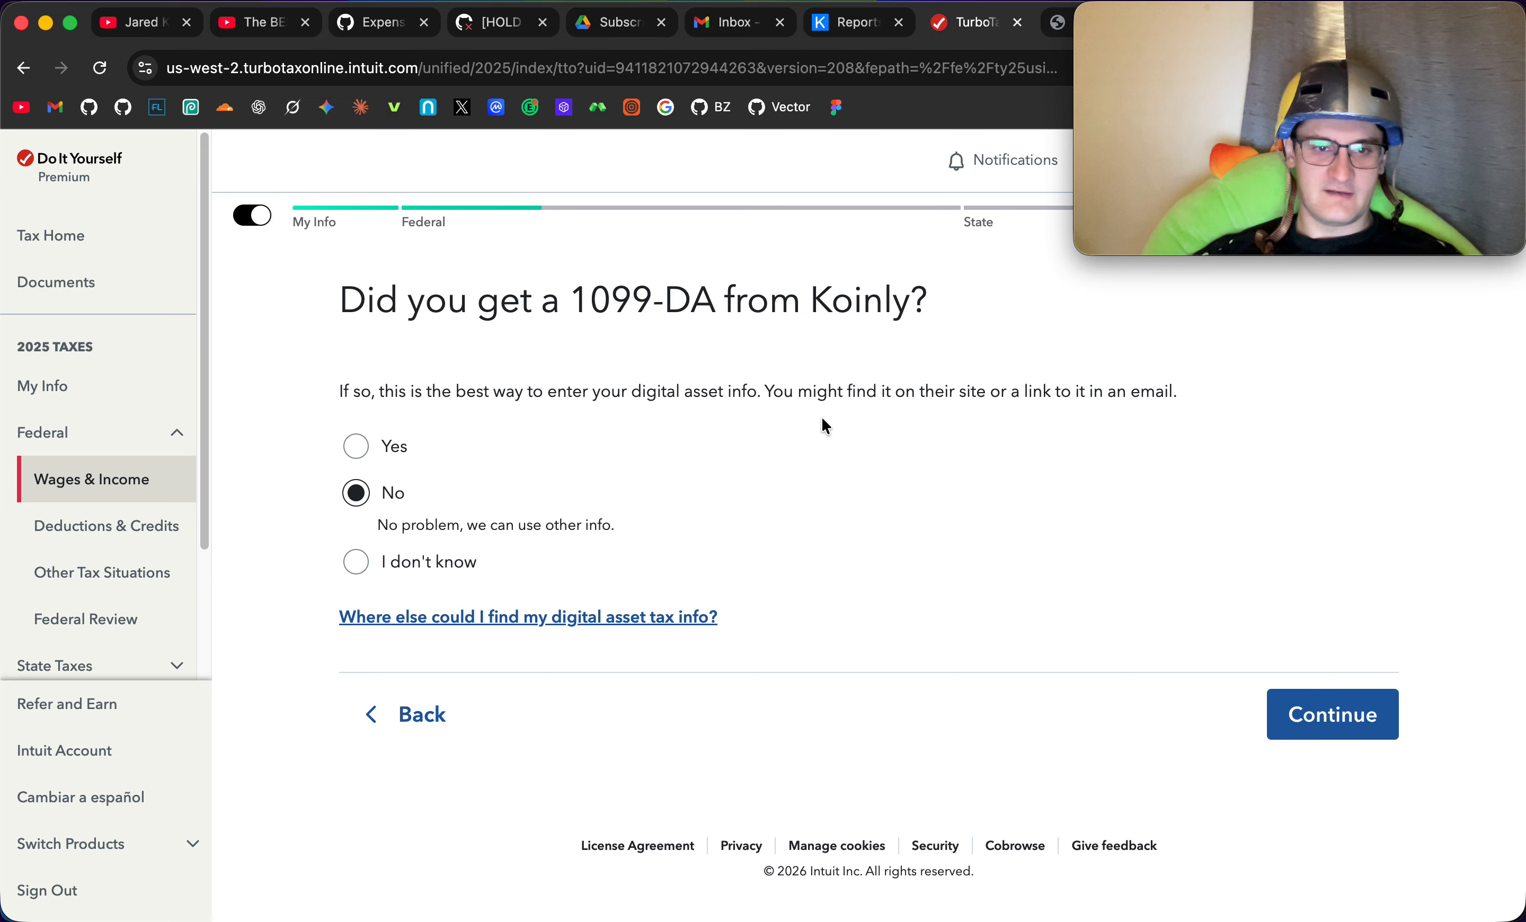
- Answer No to receiving a 1099-DA from Koinly and continue
drag(580, 301, 767, 299)
click(766, 300)
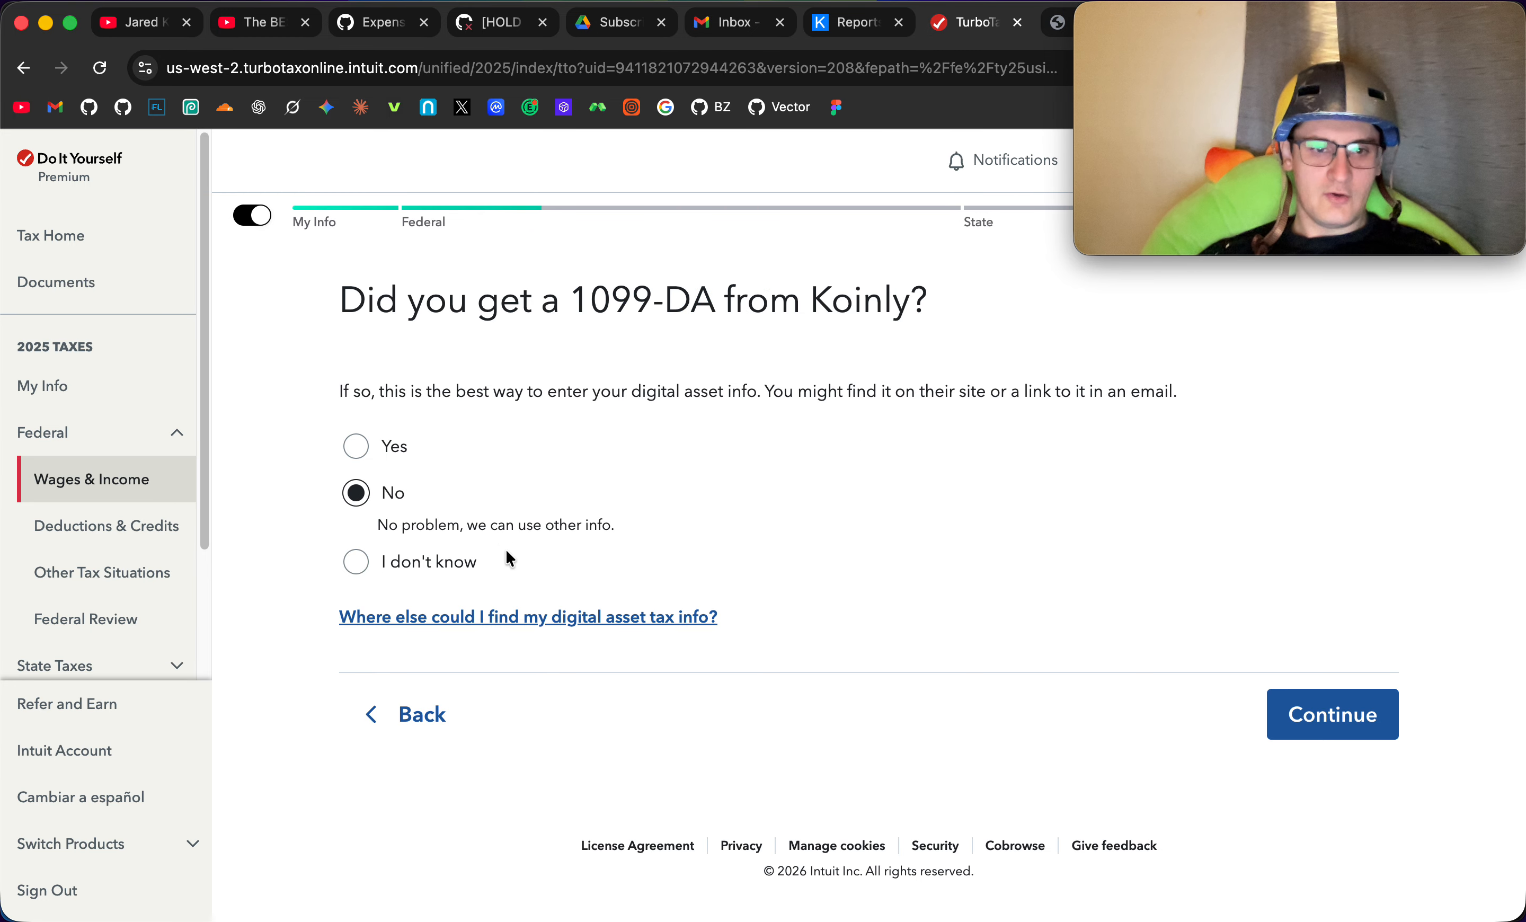
click(1328, 720)
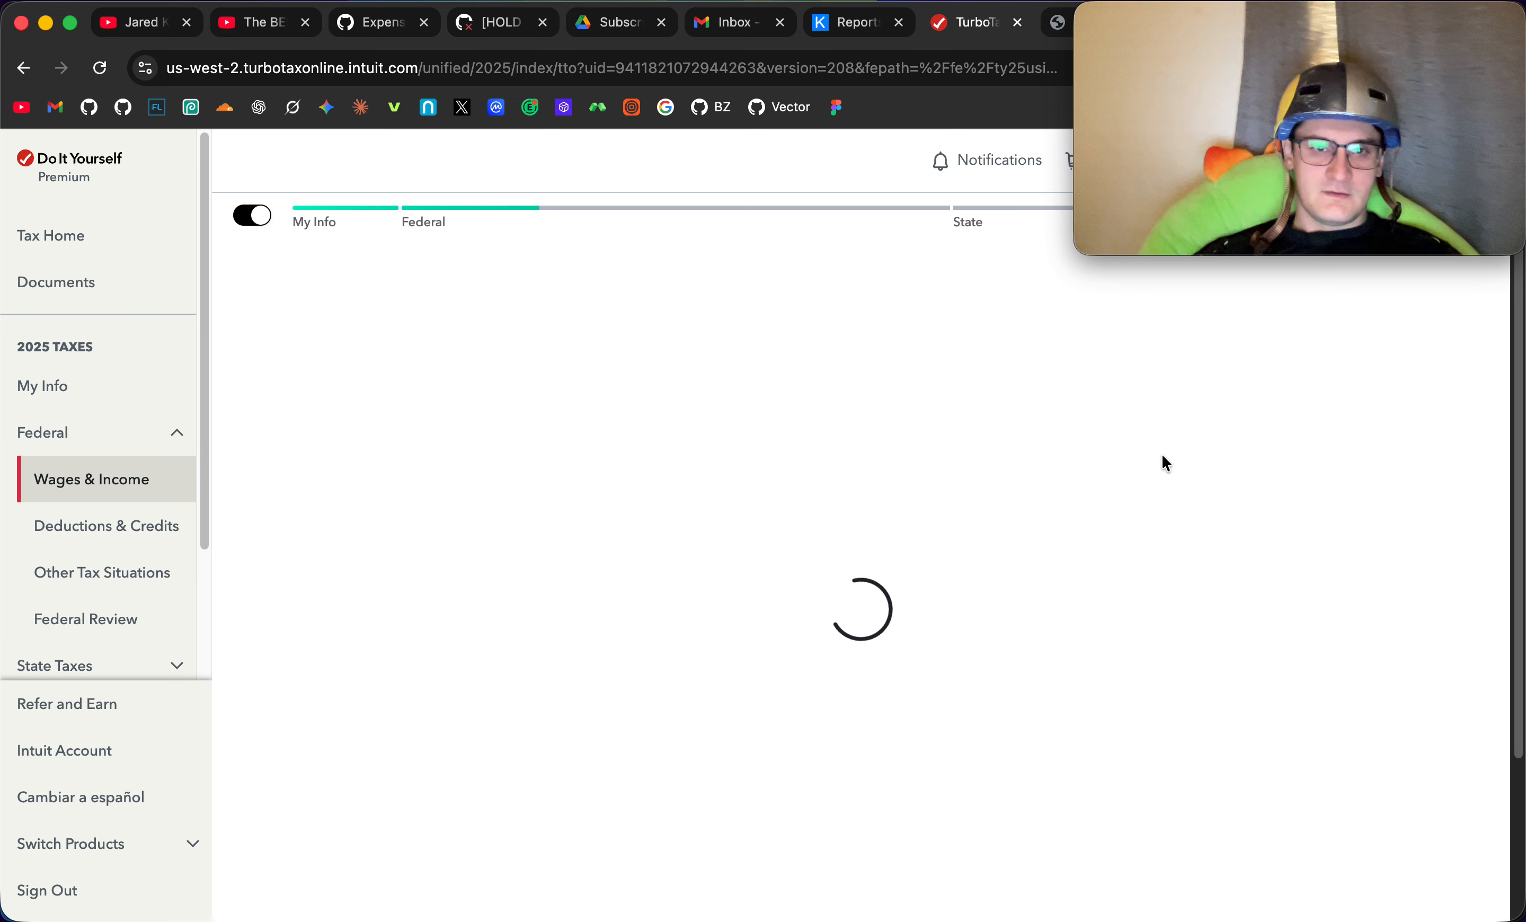
- Keep Regular digital asset as the investment type and set how it was received to I purchased it
scroll(918, 572, down, 1)
scroll(918, 571, down, 1)
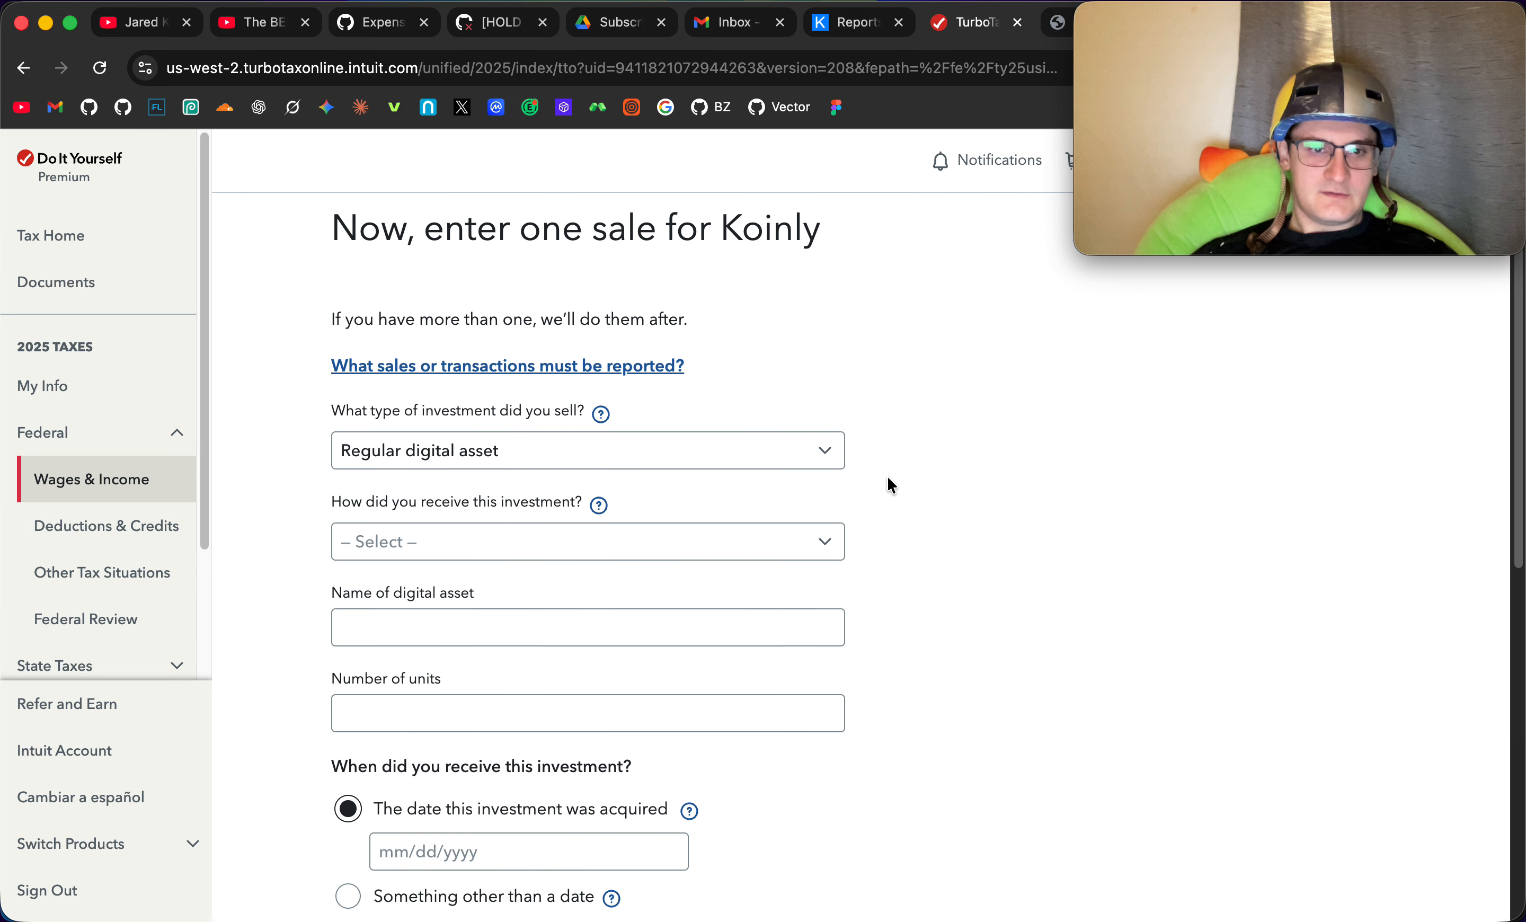
click(823, 450)
click(850, 453)
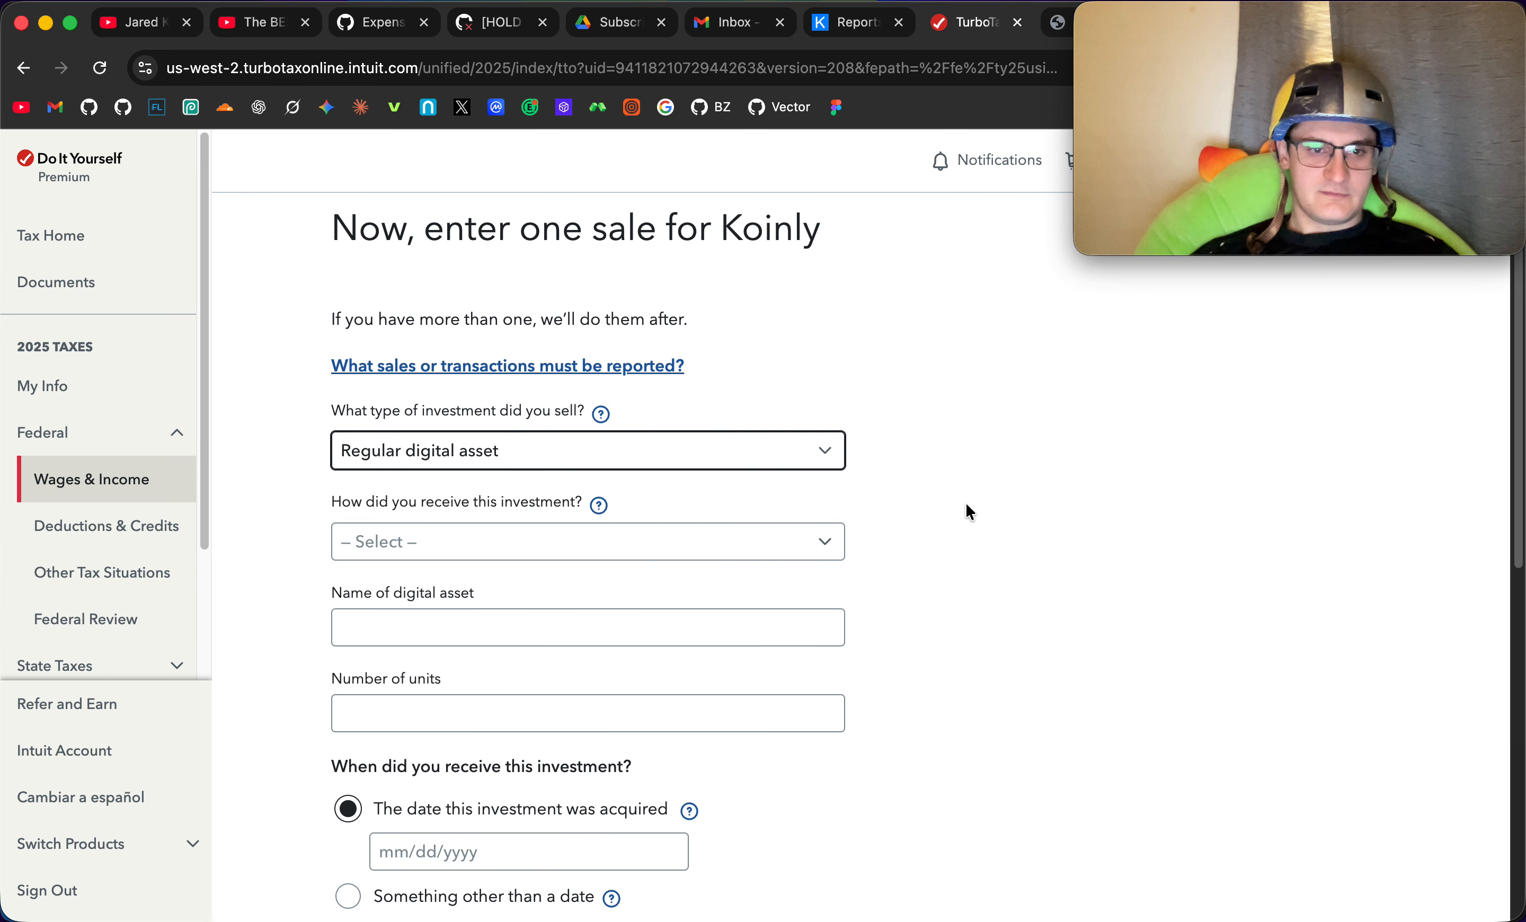
scroll(947, 573, down, 3)
click(850, 347)
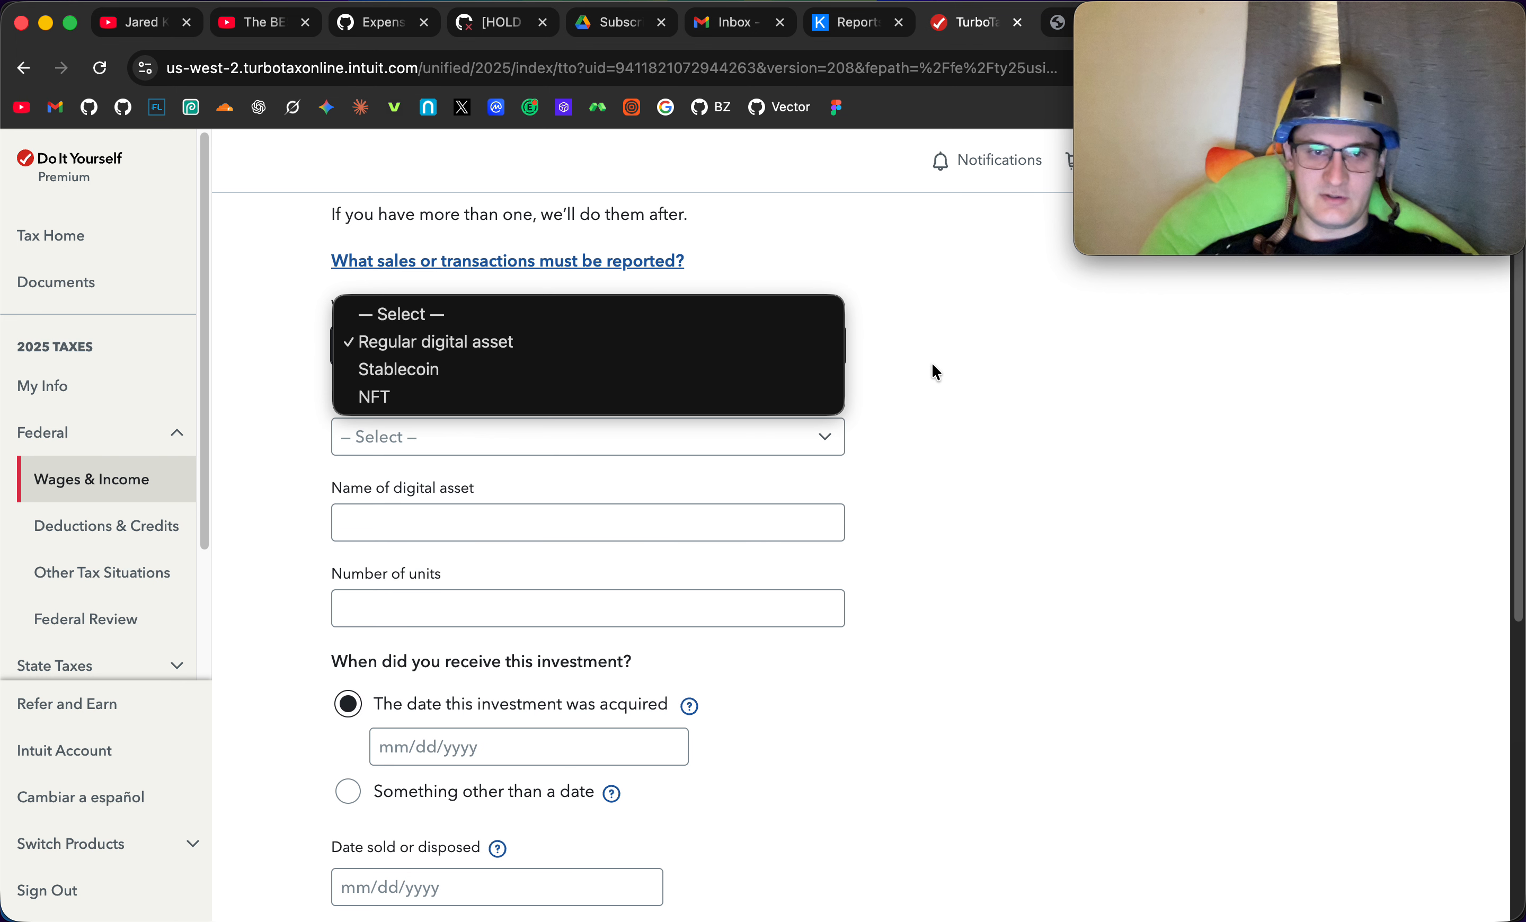
click(917, 380)
click(910, 484)
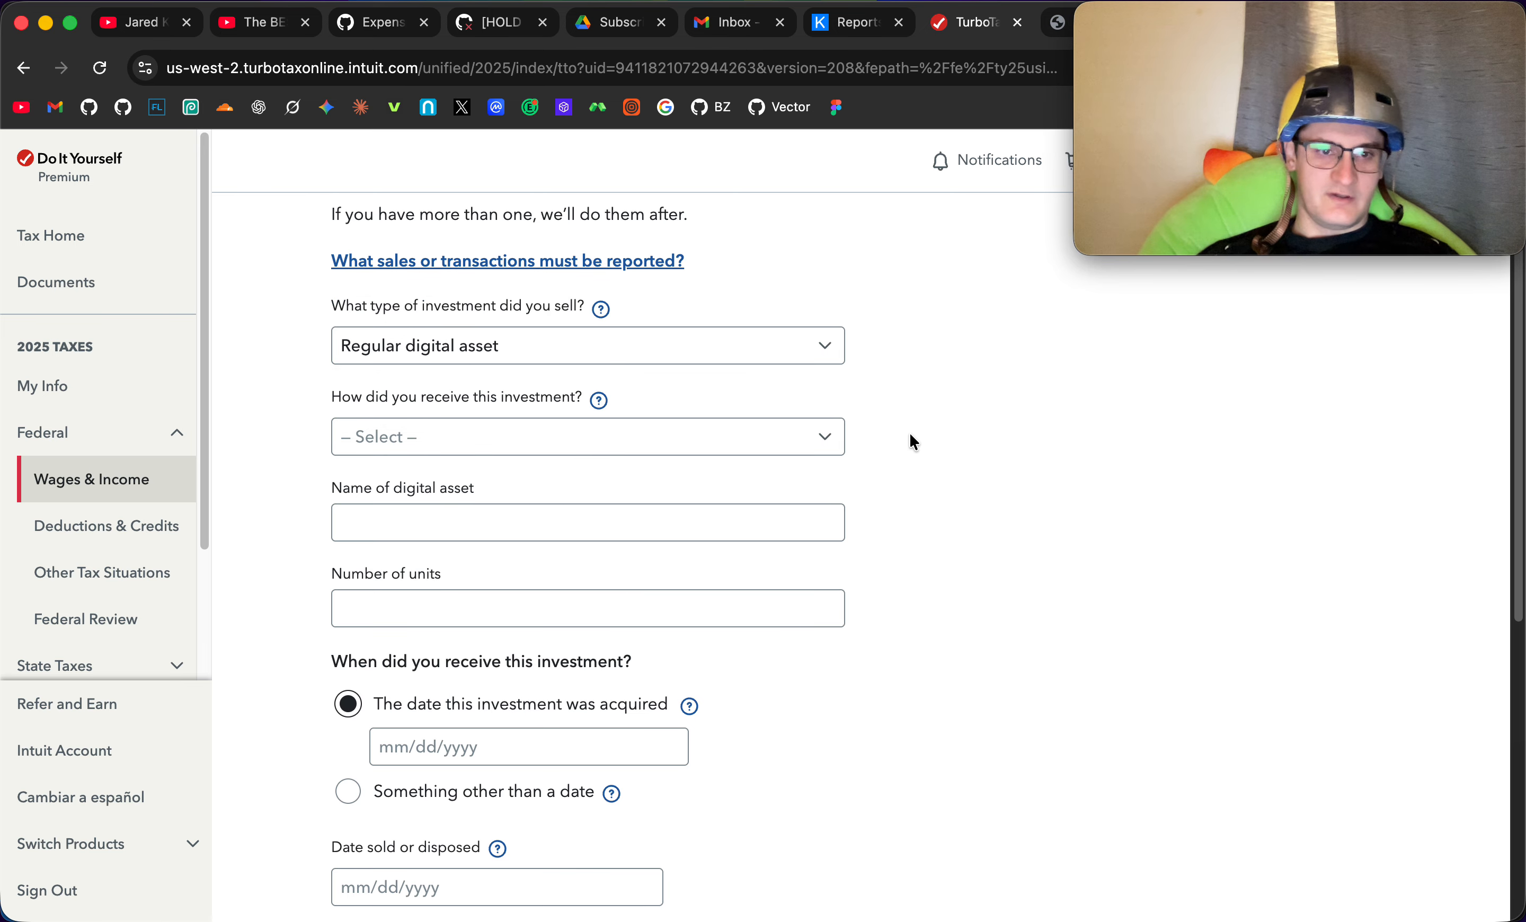
click(836, 435)
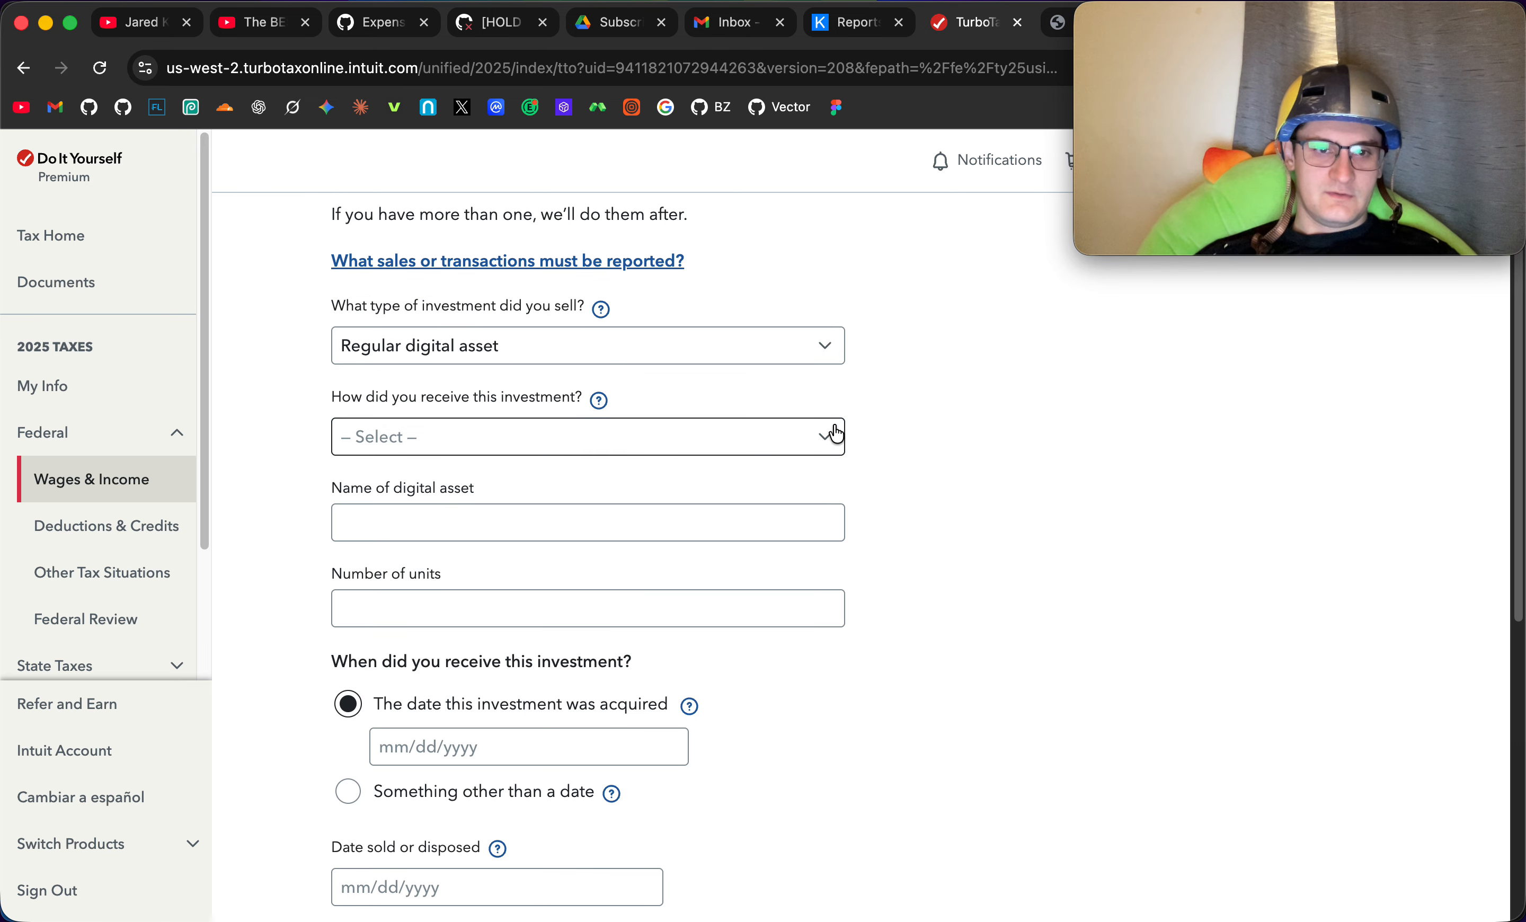
click(814, 472)
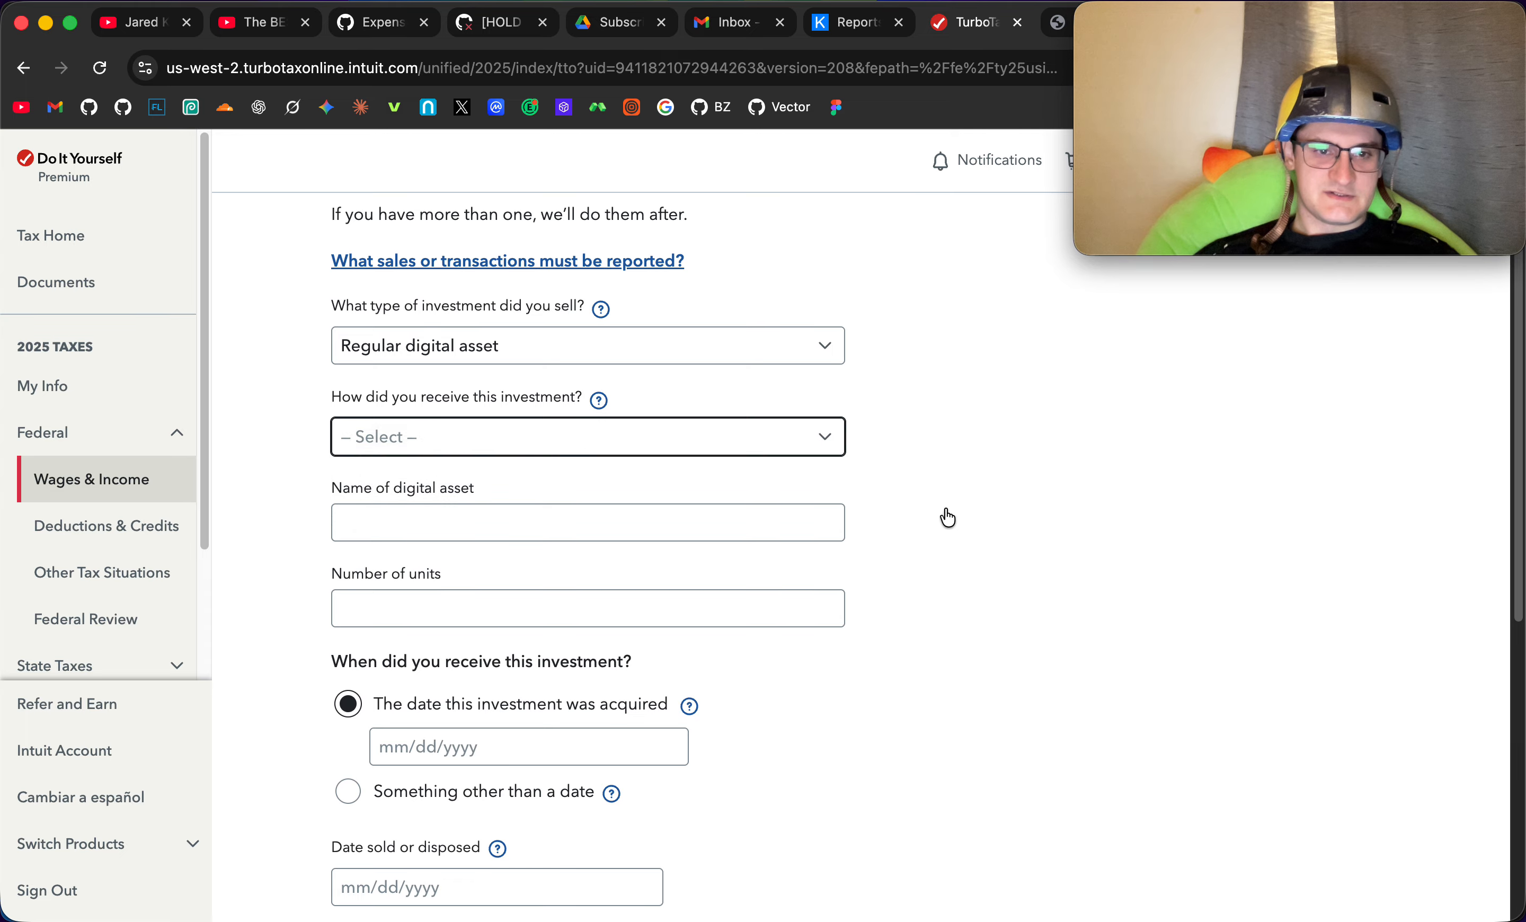
scroll(945, 515, down, 5)
scroll(934, 325, up, 2)
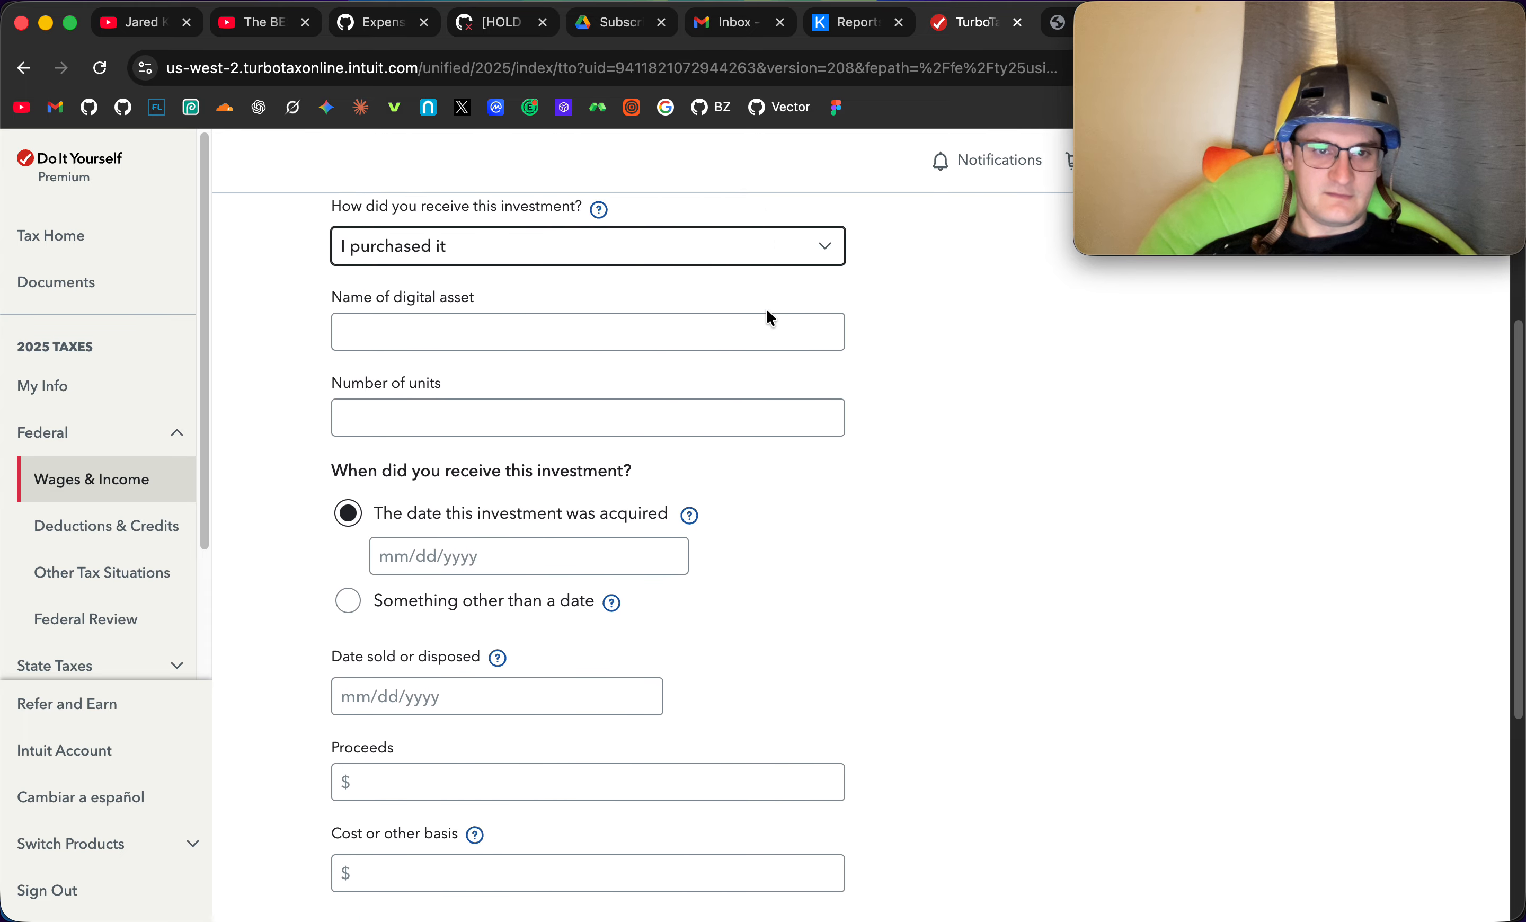
- Name the digital asset Koinly Tax Report (646 transactions), copying the disposal count from the Koinly report PDF
click(751, 328)
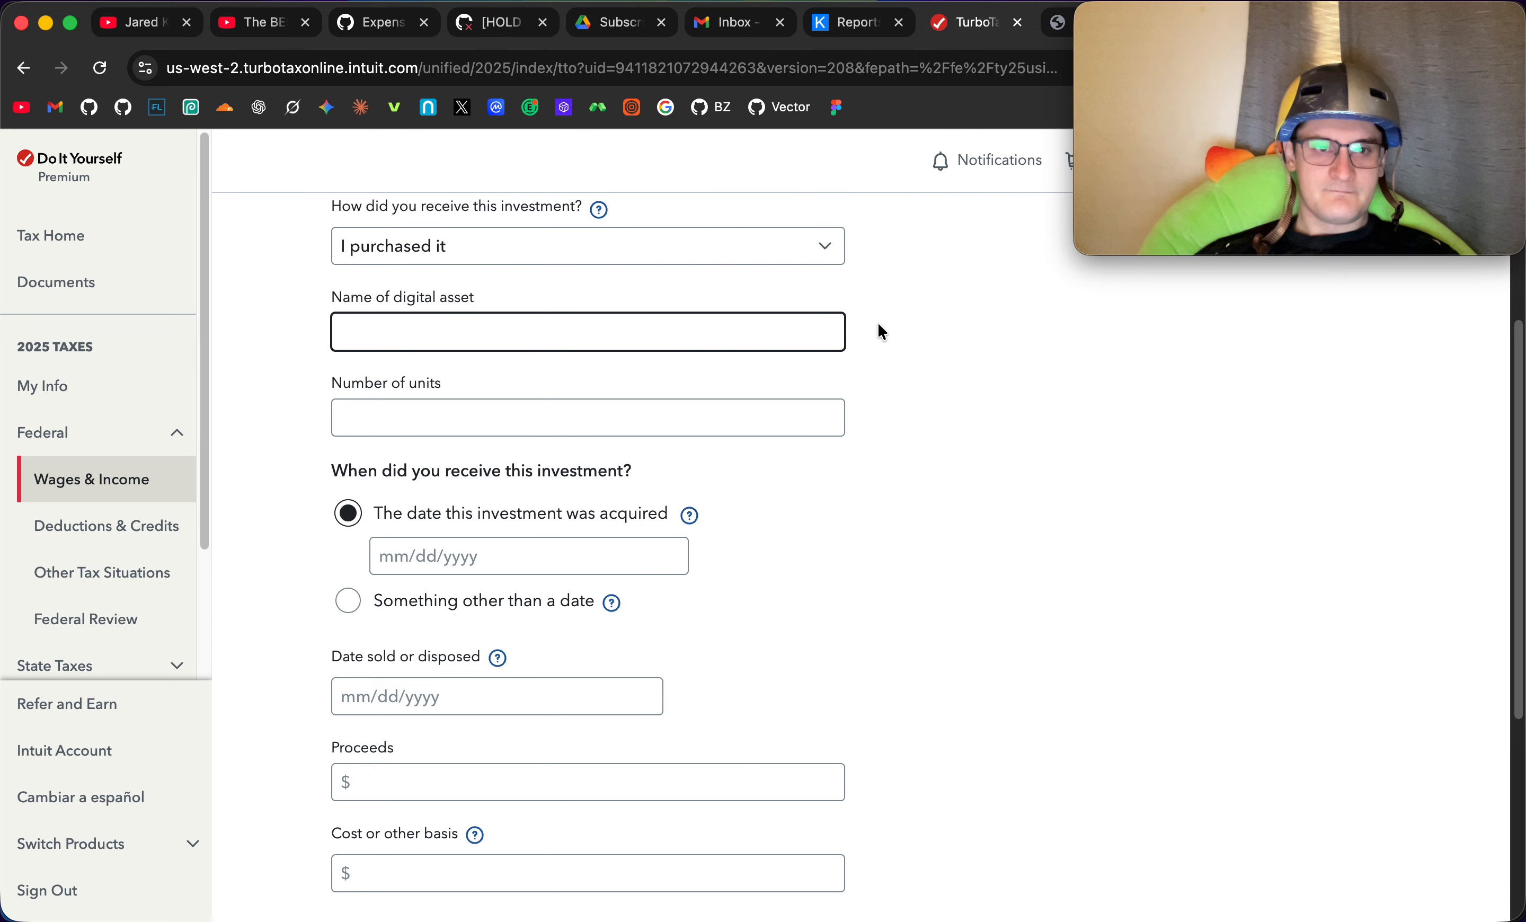
click(855, 31)
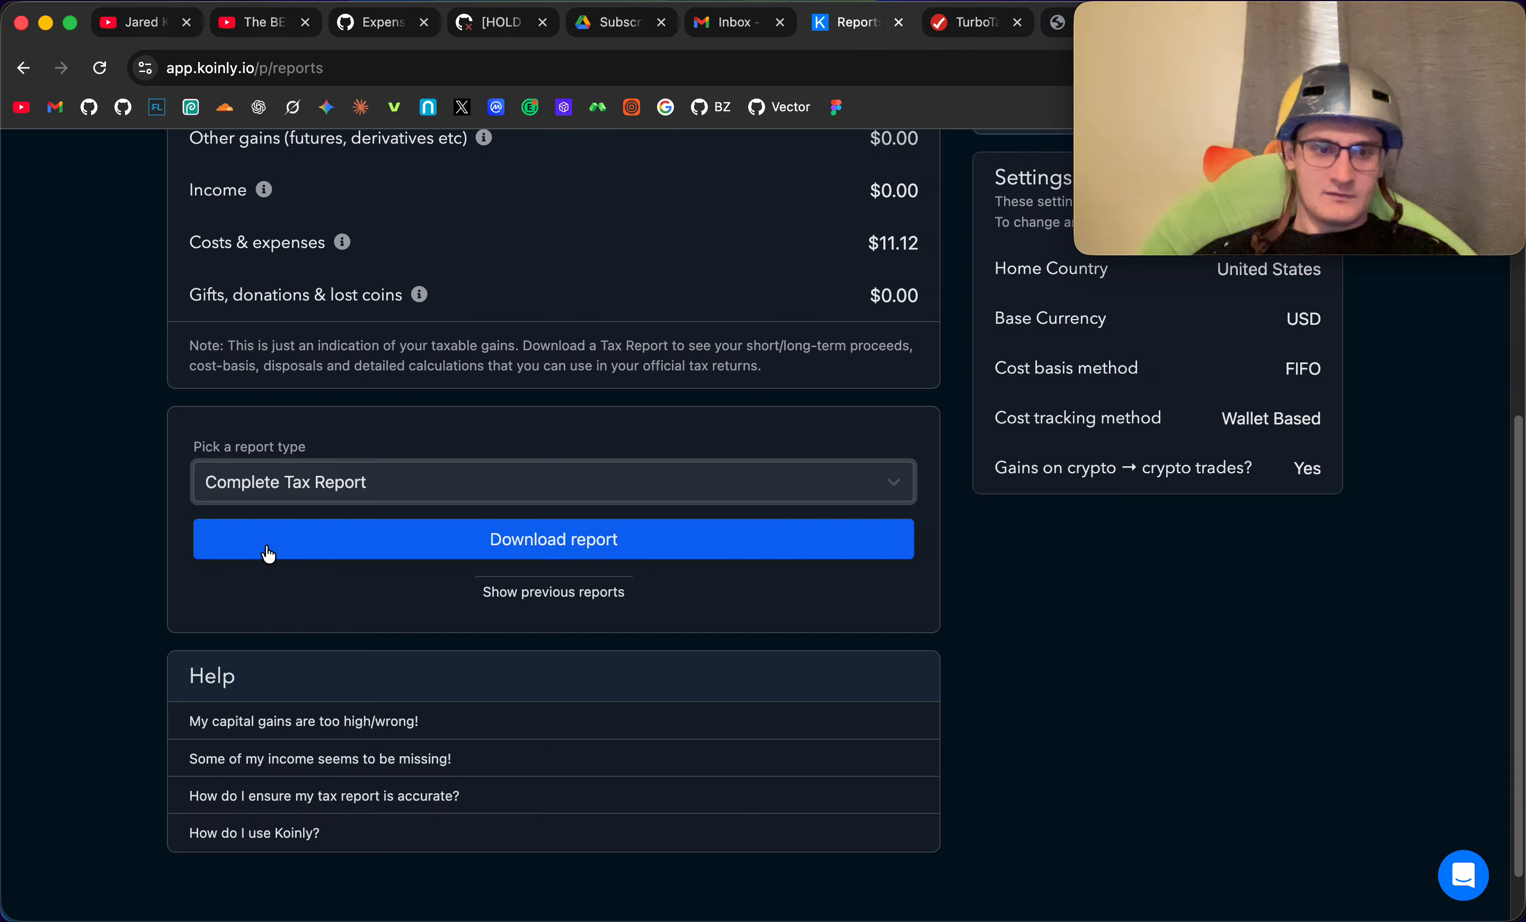
click(974, 36)
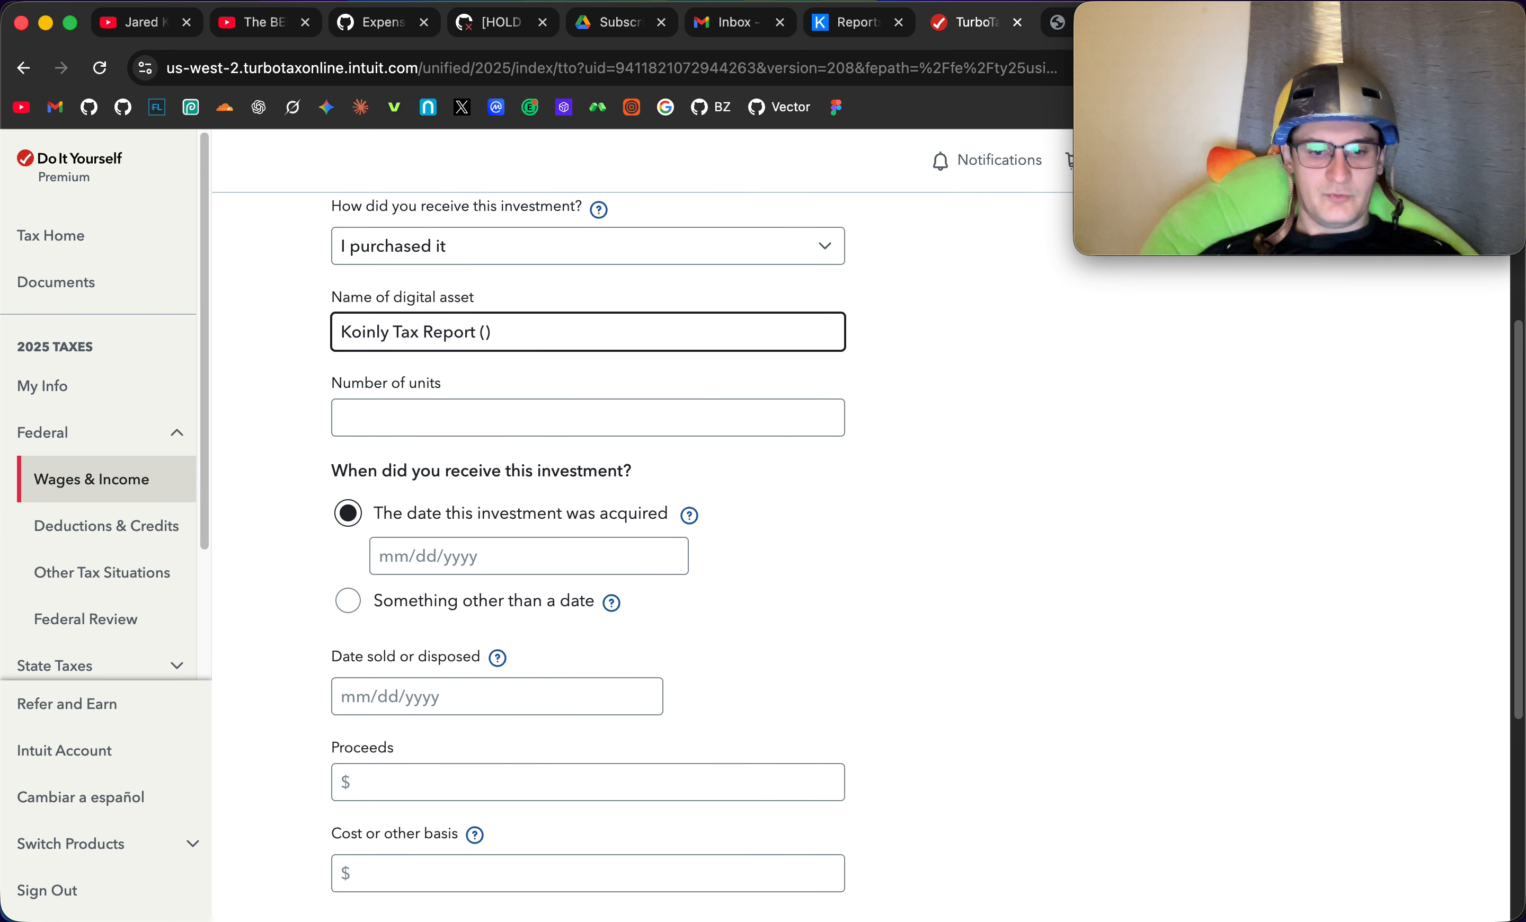
click(853, 22)
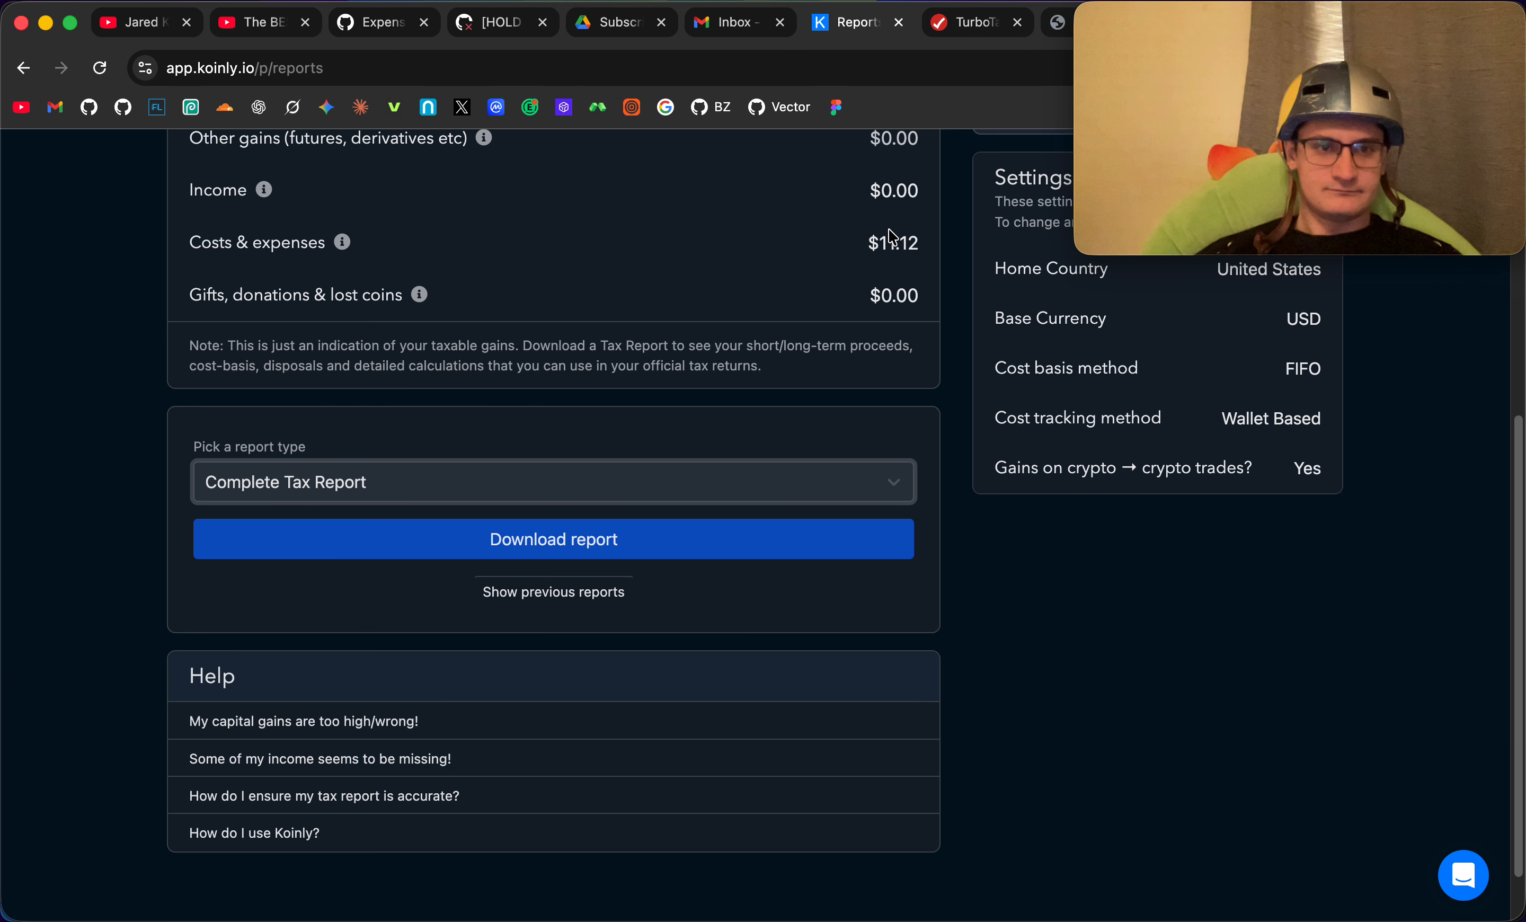
scroll(843, 398, up, 5)
scroll(843, 398, down, 2)
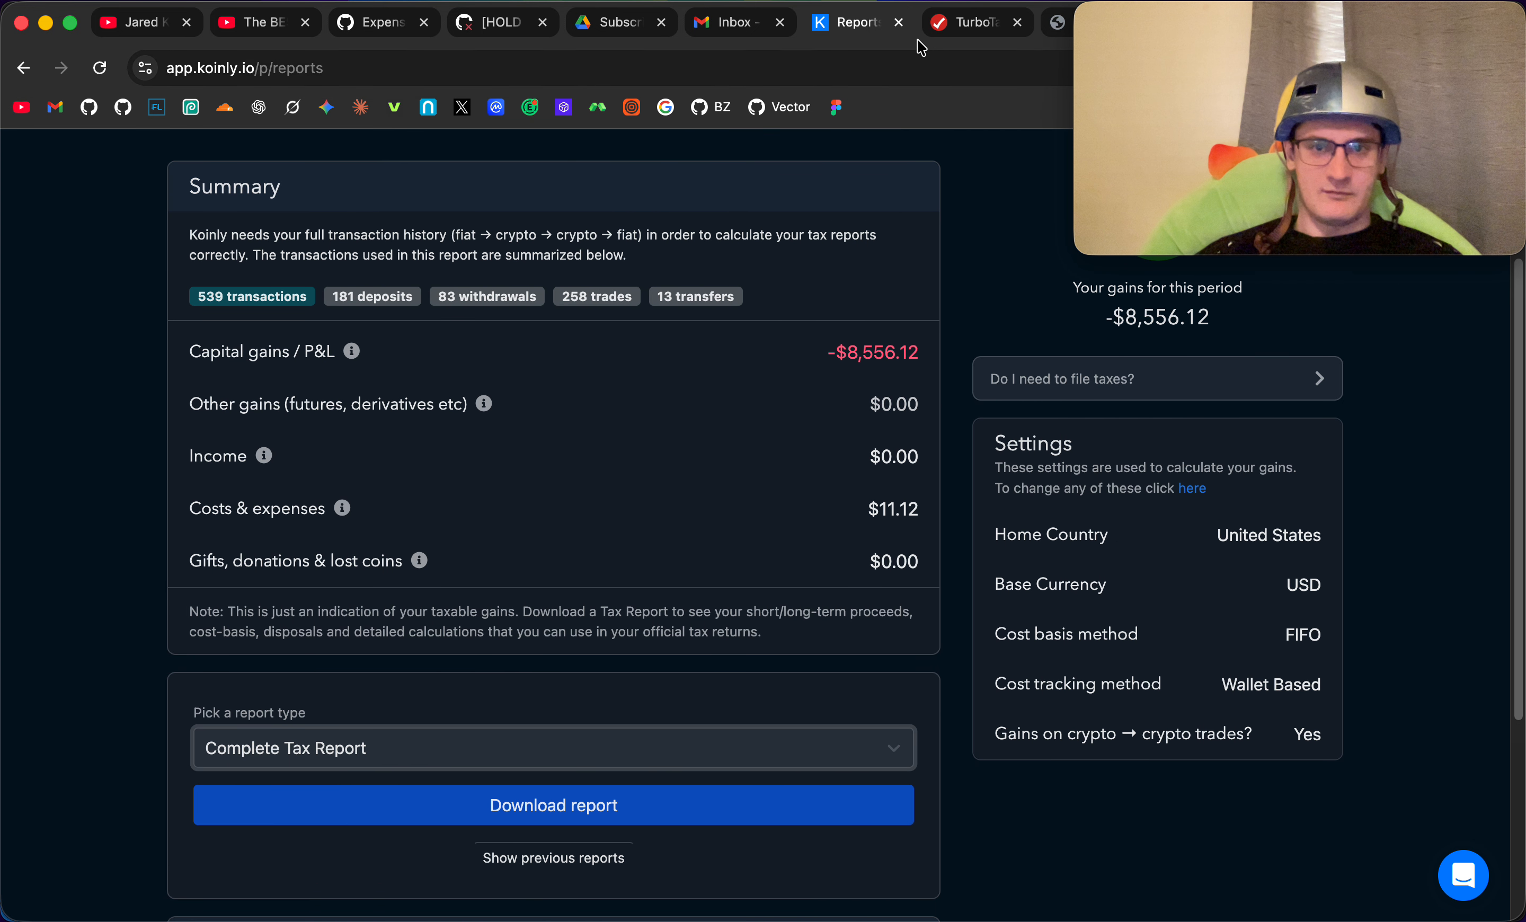
click(1064, 25)
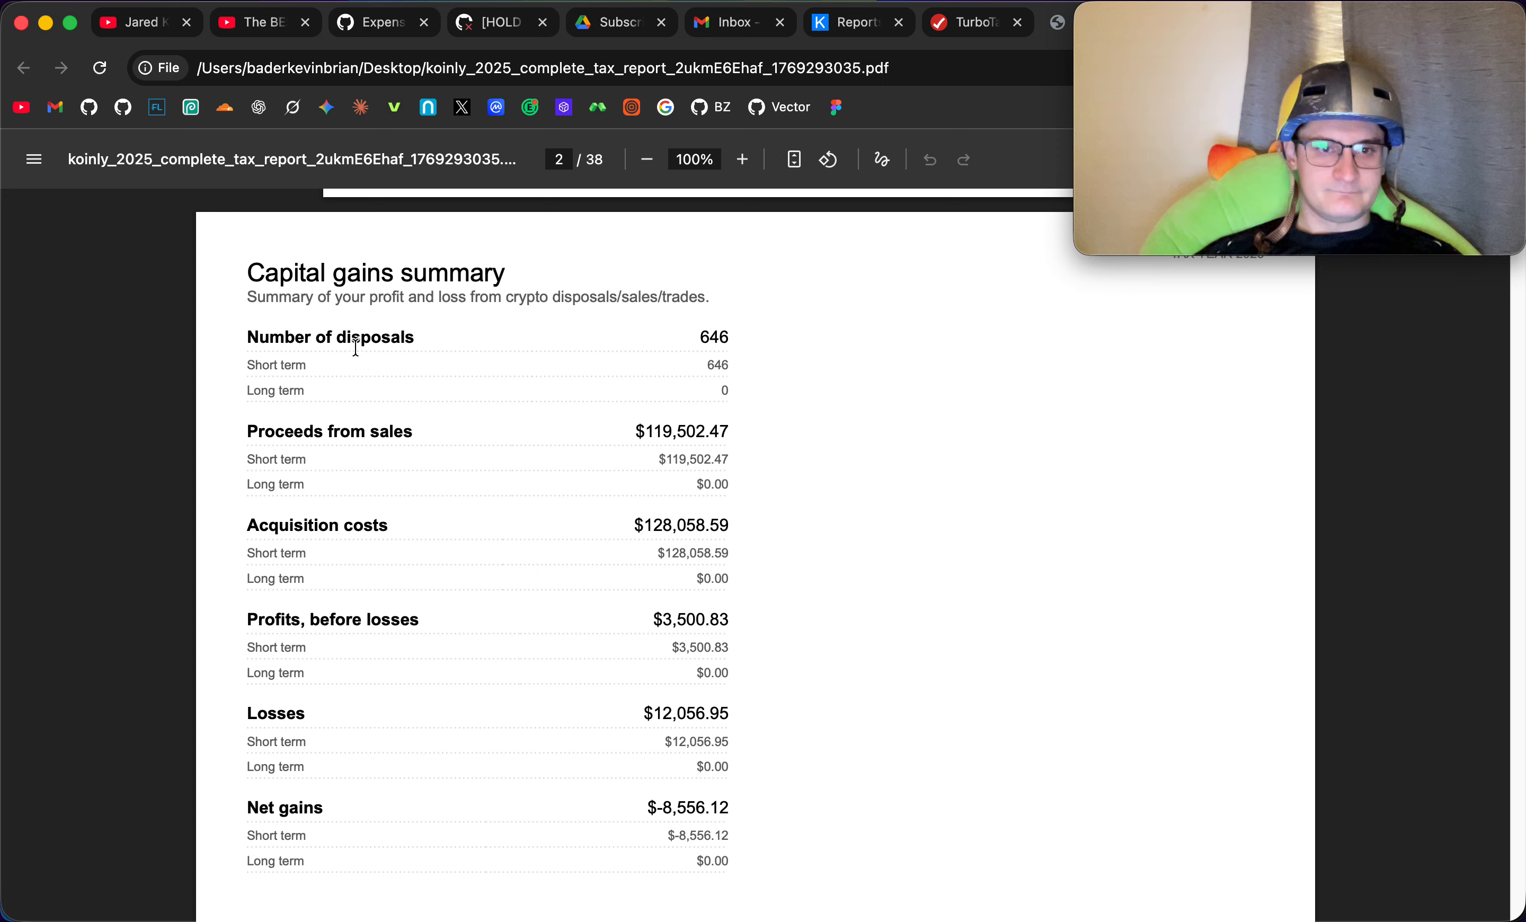
double_click(702, 336)
key(super+c)
click(949, 27)
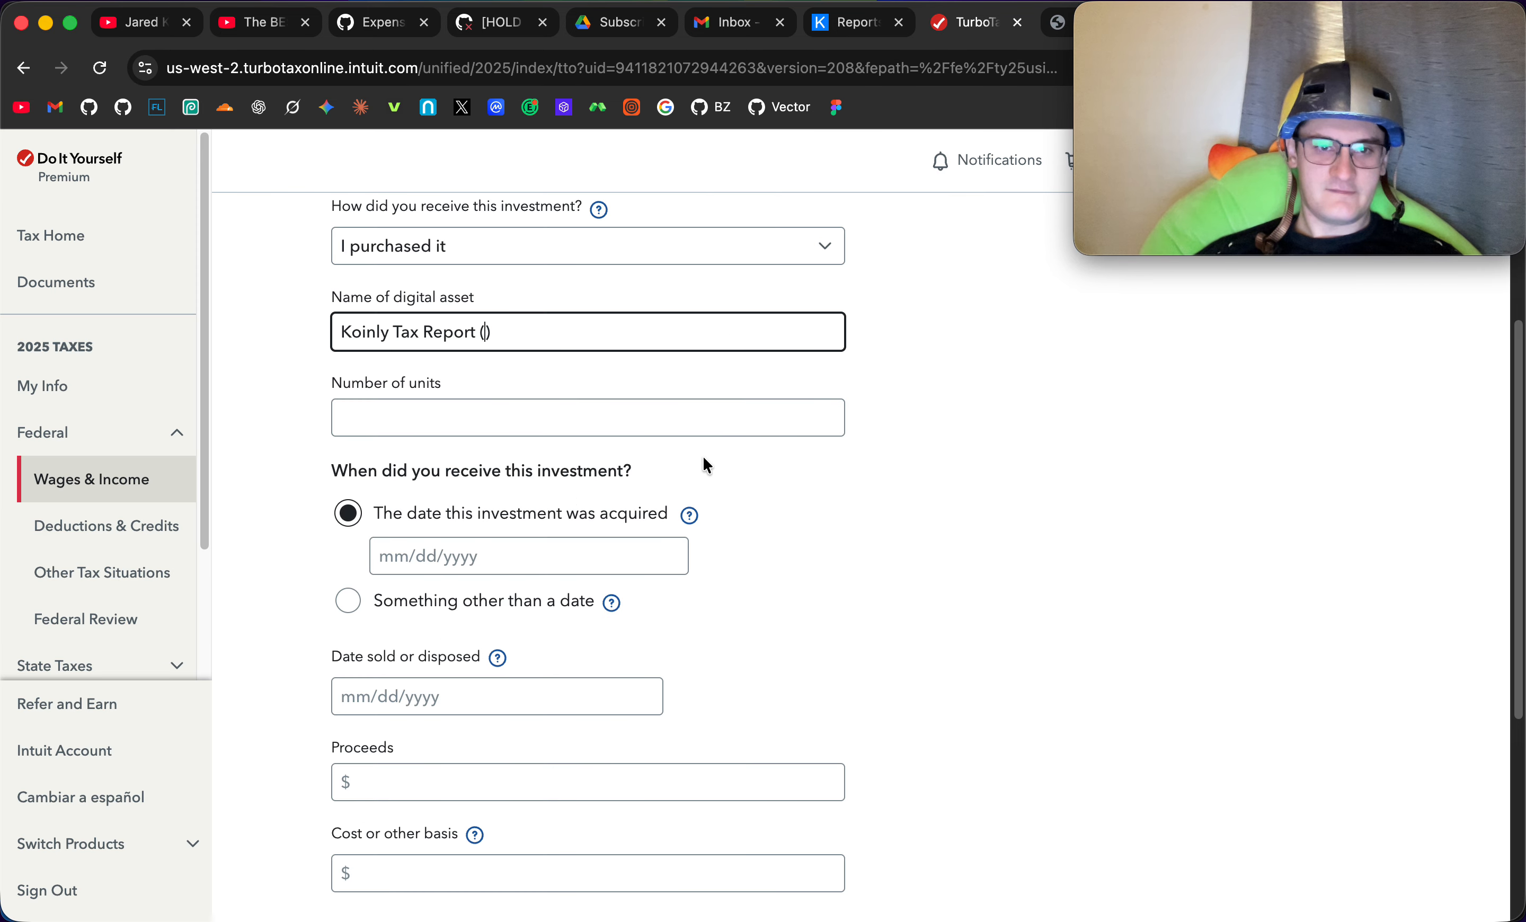
key(super+v)
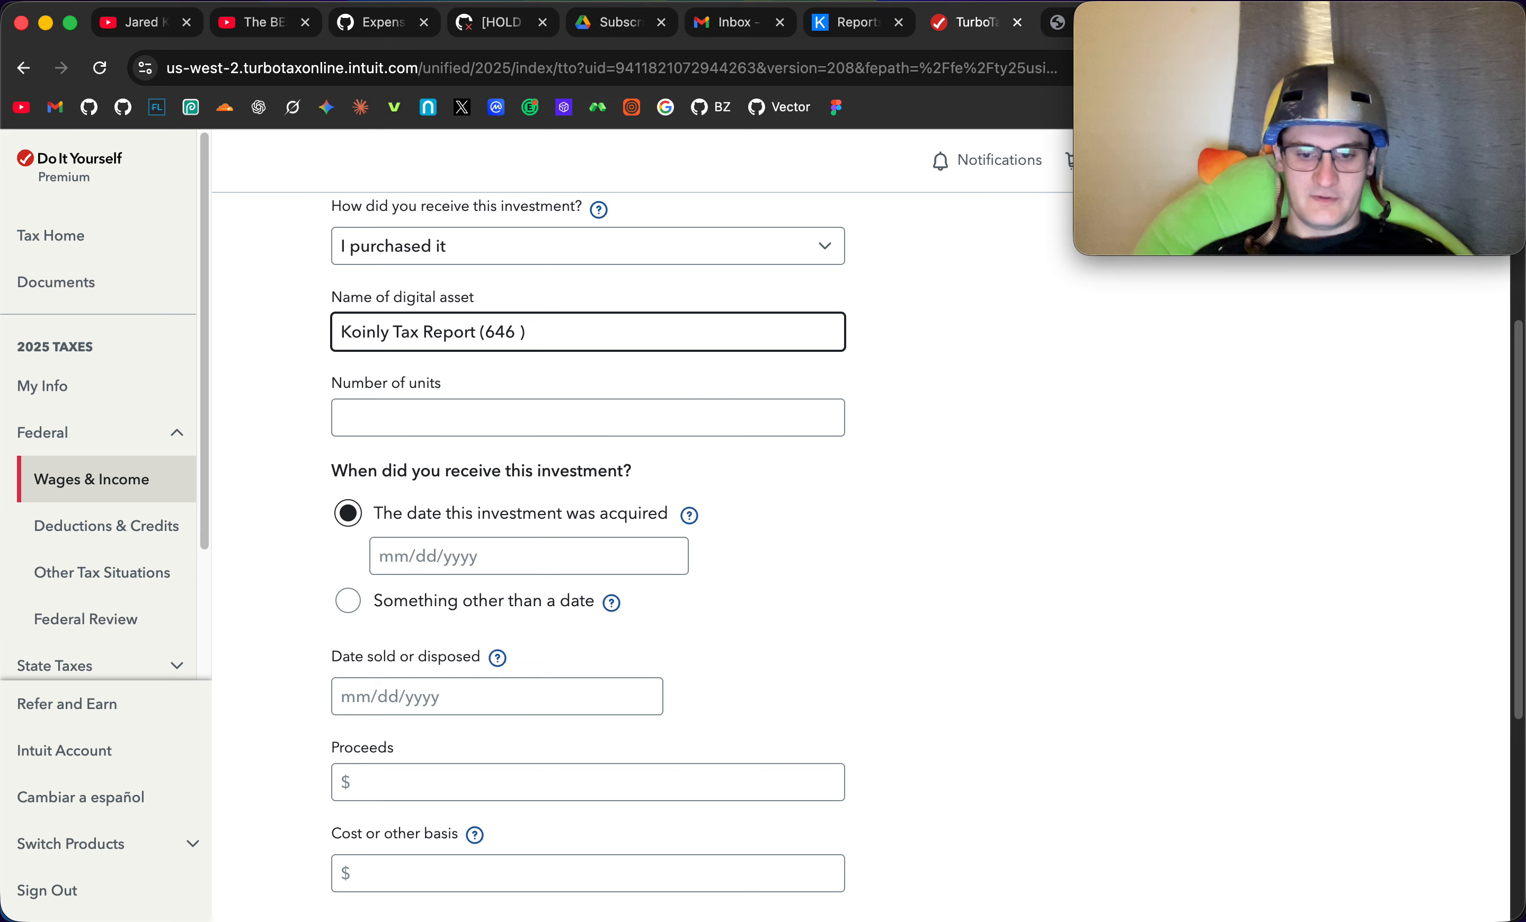
text(tra)
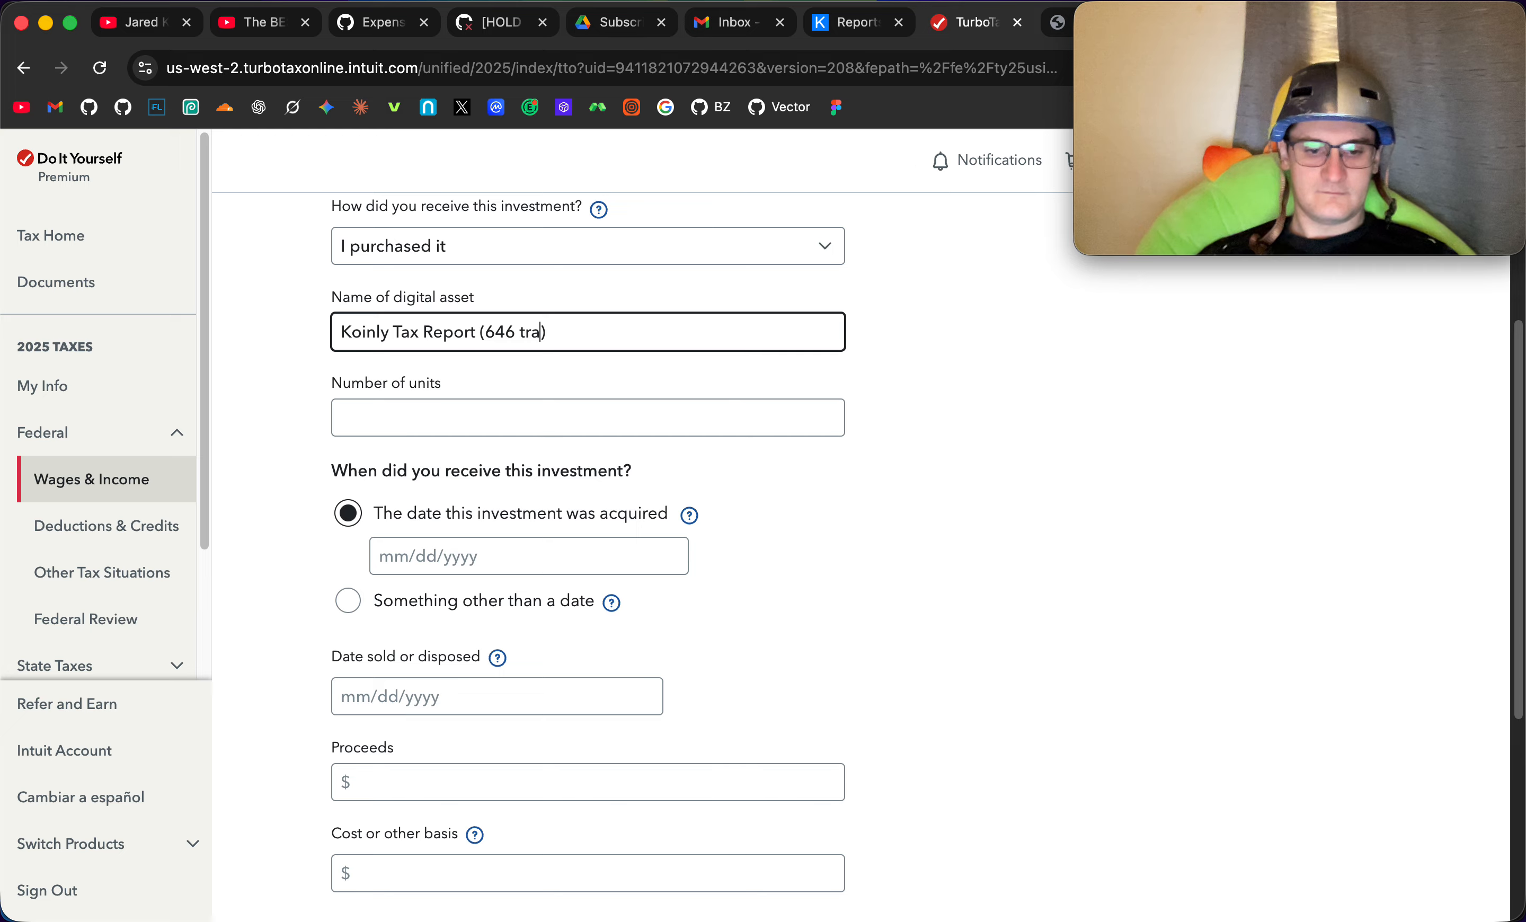
text(nsactions)
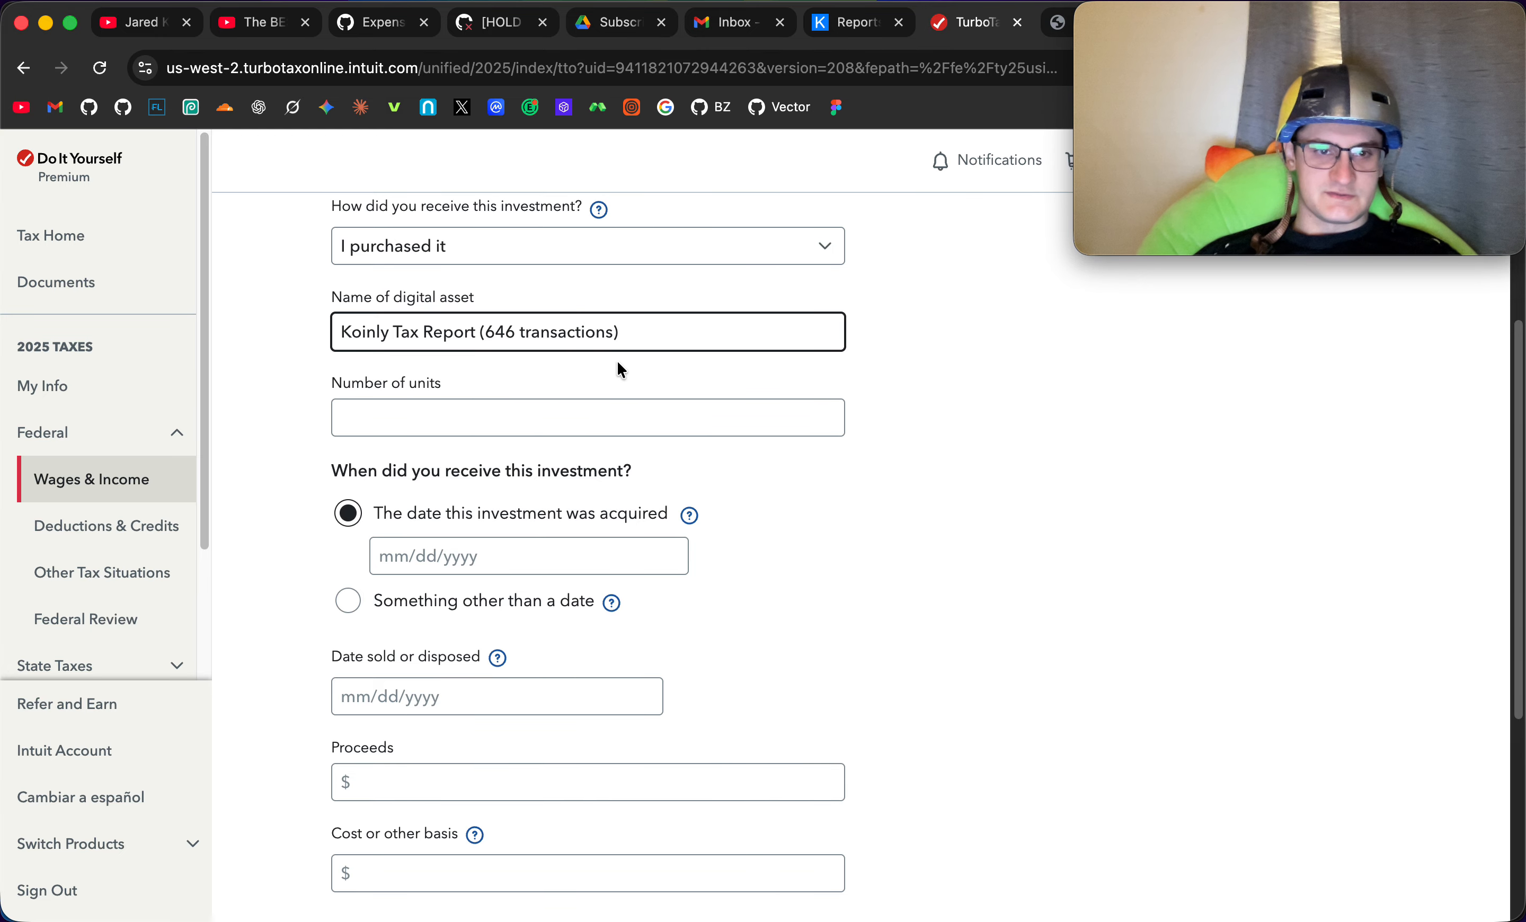
- Set the number of units to 646
click(505, 416)
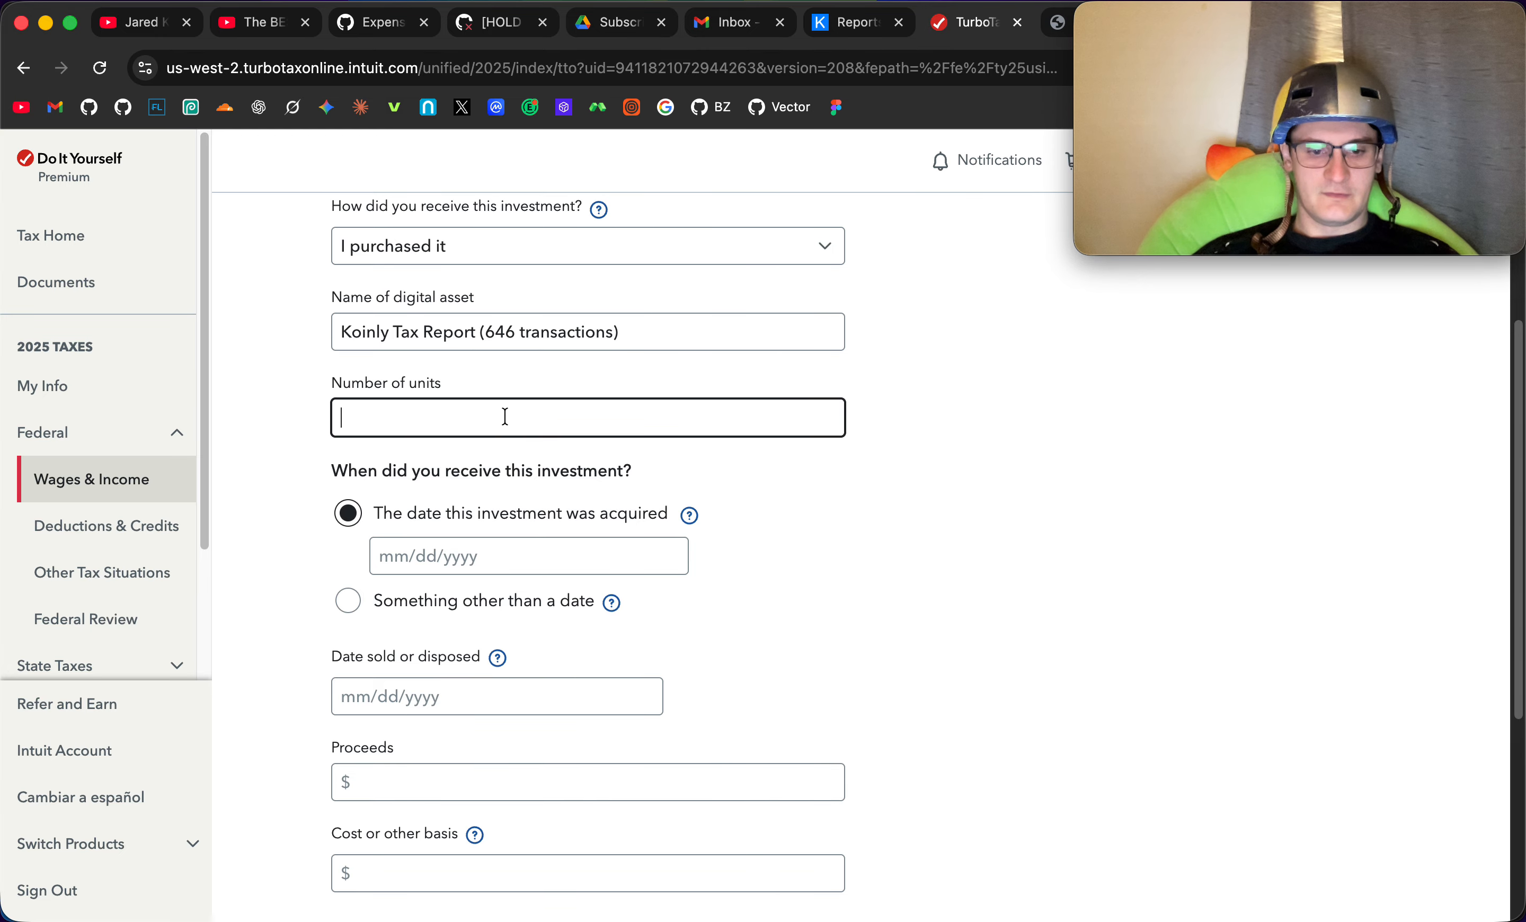
text(646)
scroll(930, 443, down, 3)
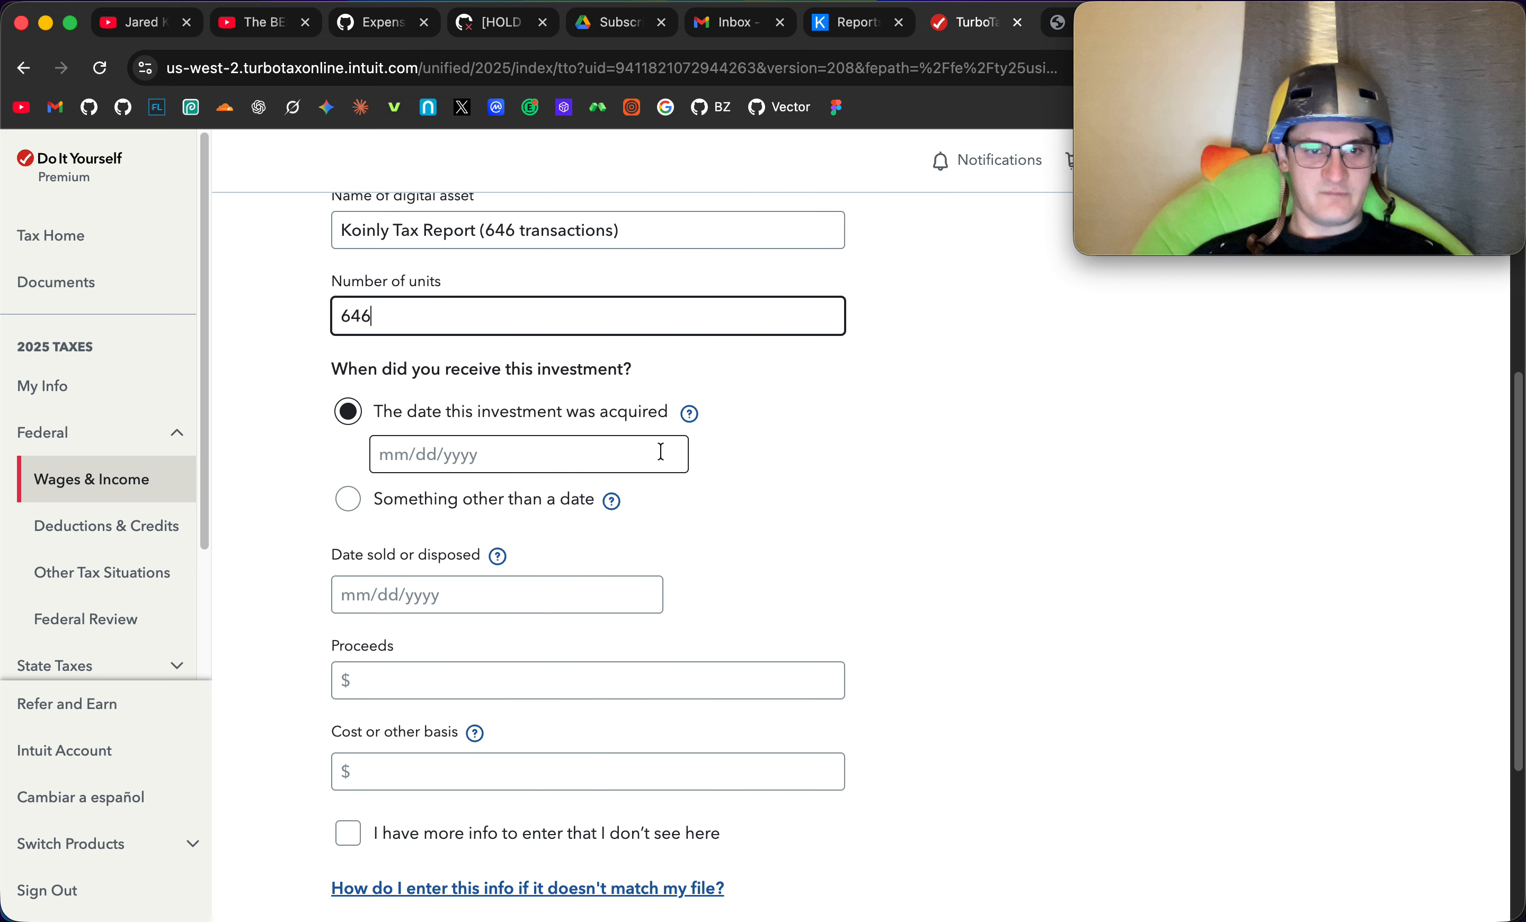
- Set the acquisition date to something other than a date: Various (or more than one date)
click(661, 451)
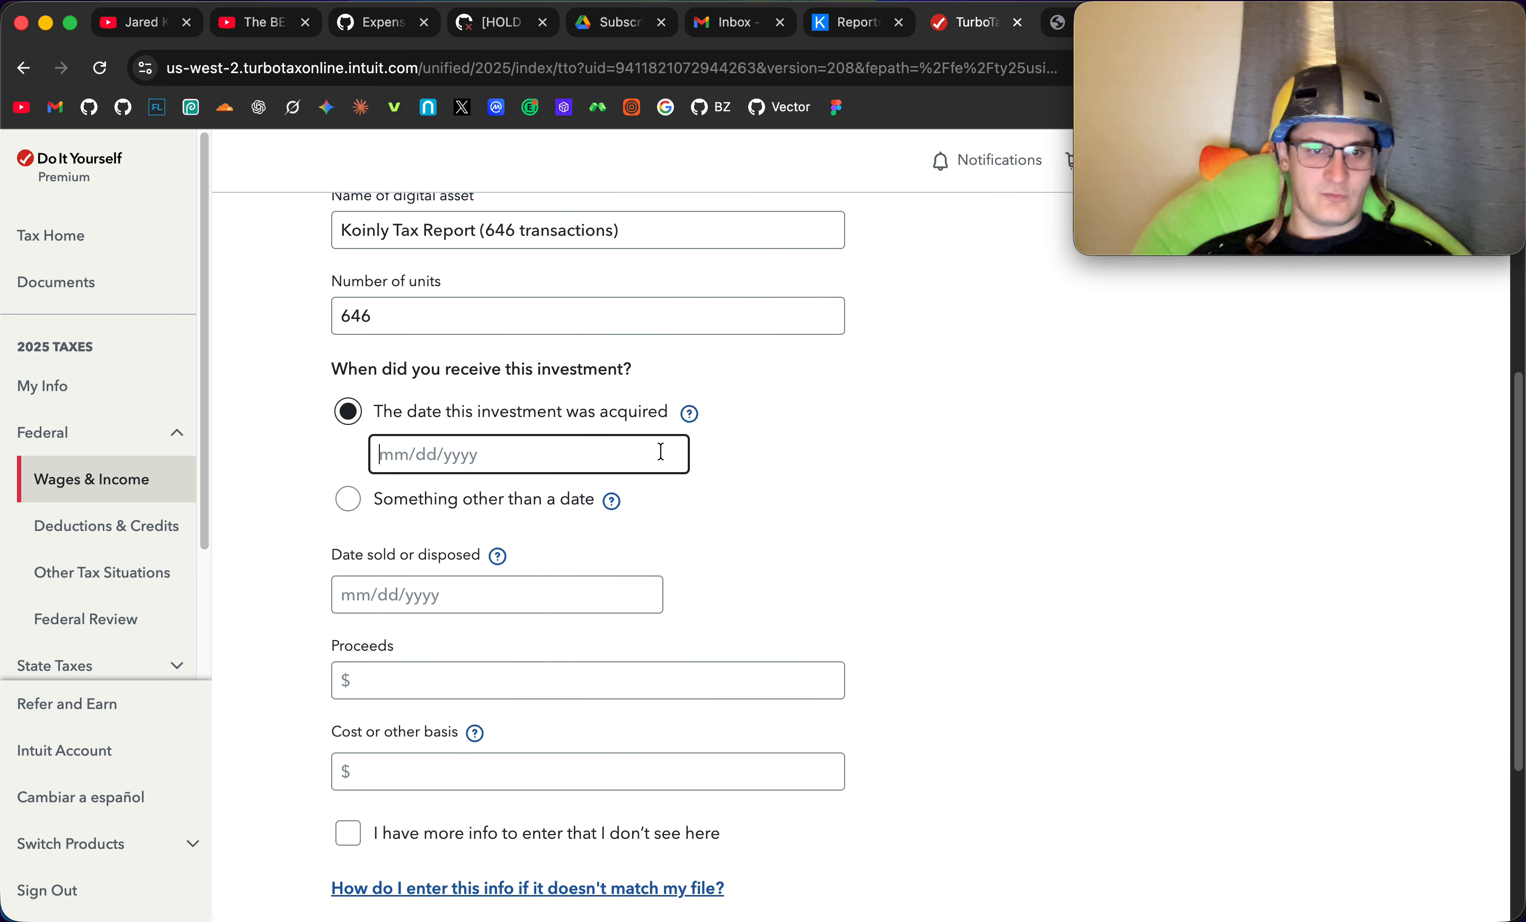
click(359, 499)
click(659, 506)
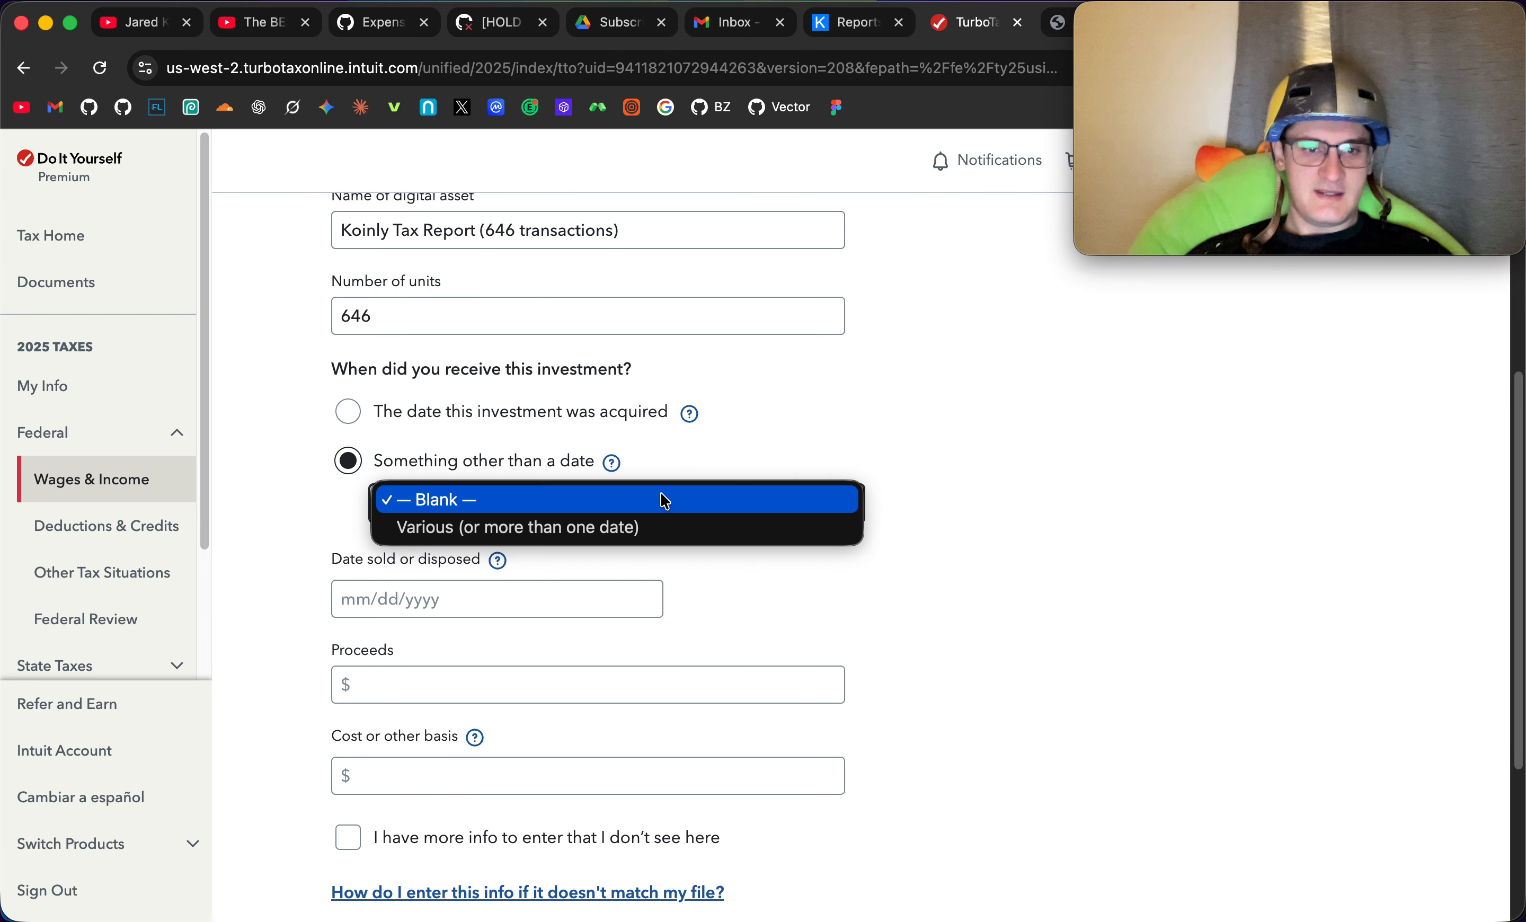
click(667, 522)
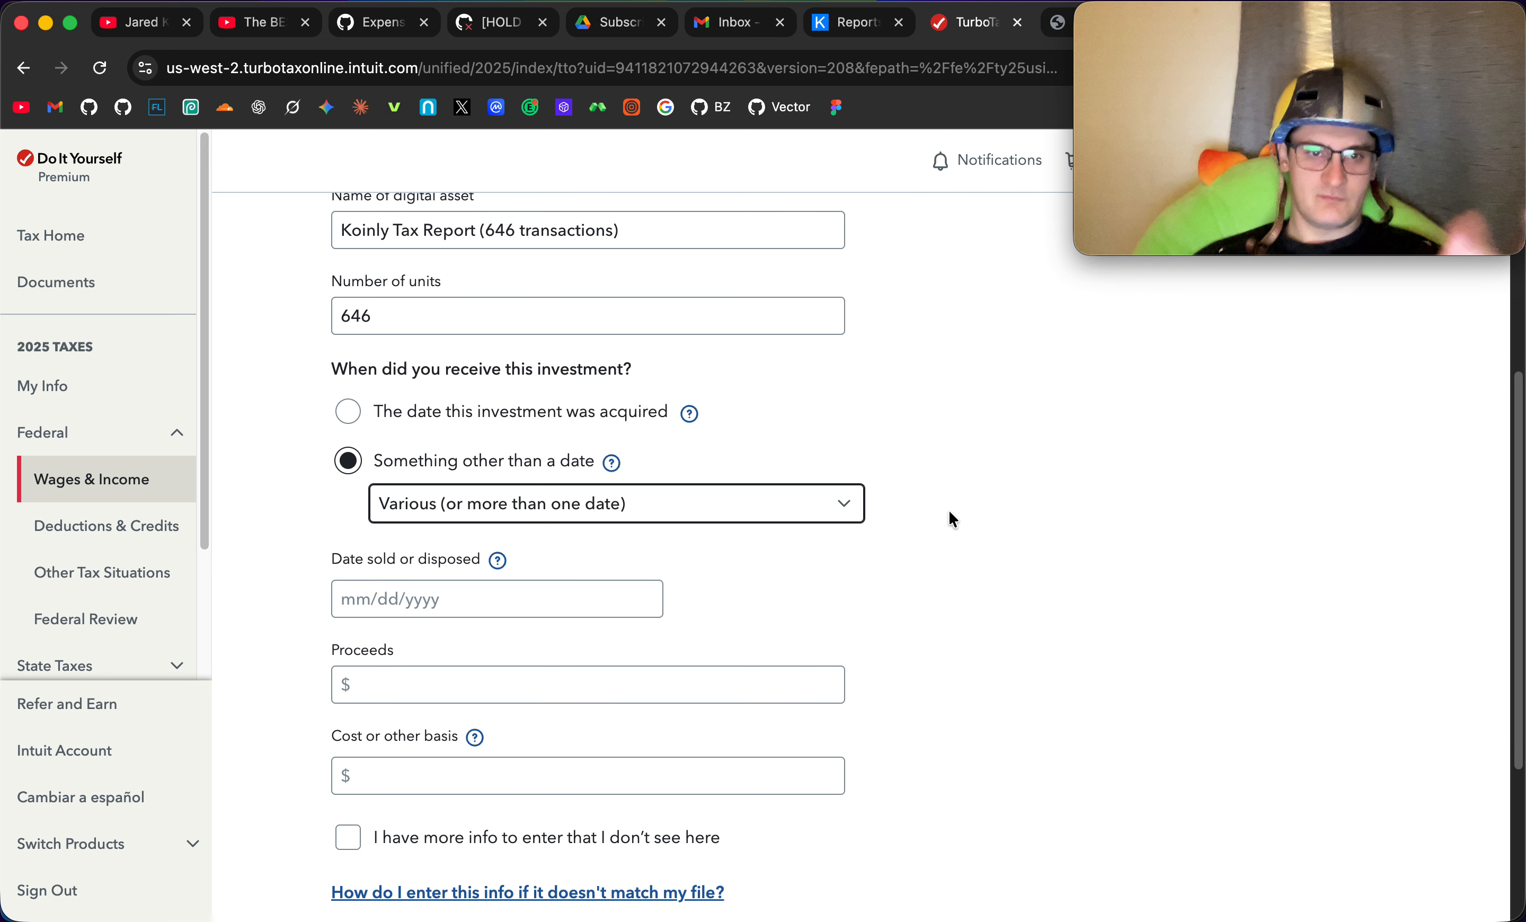
- Set the date sold or disposed to 12/31/2025
scroll(966, 466, down, 1)
click(552, 566)
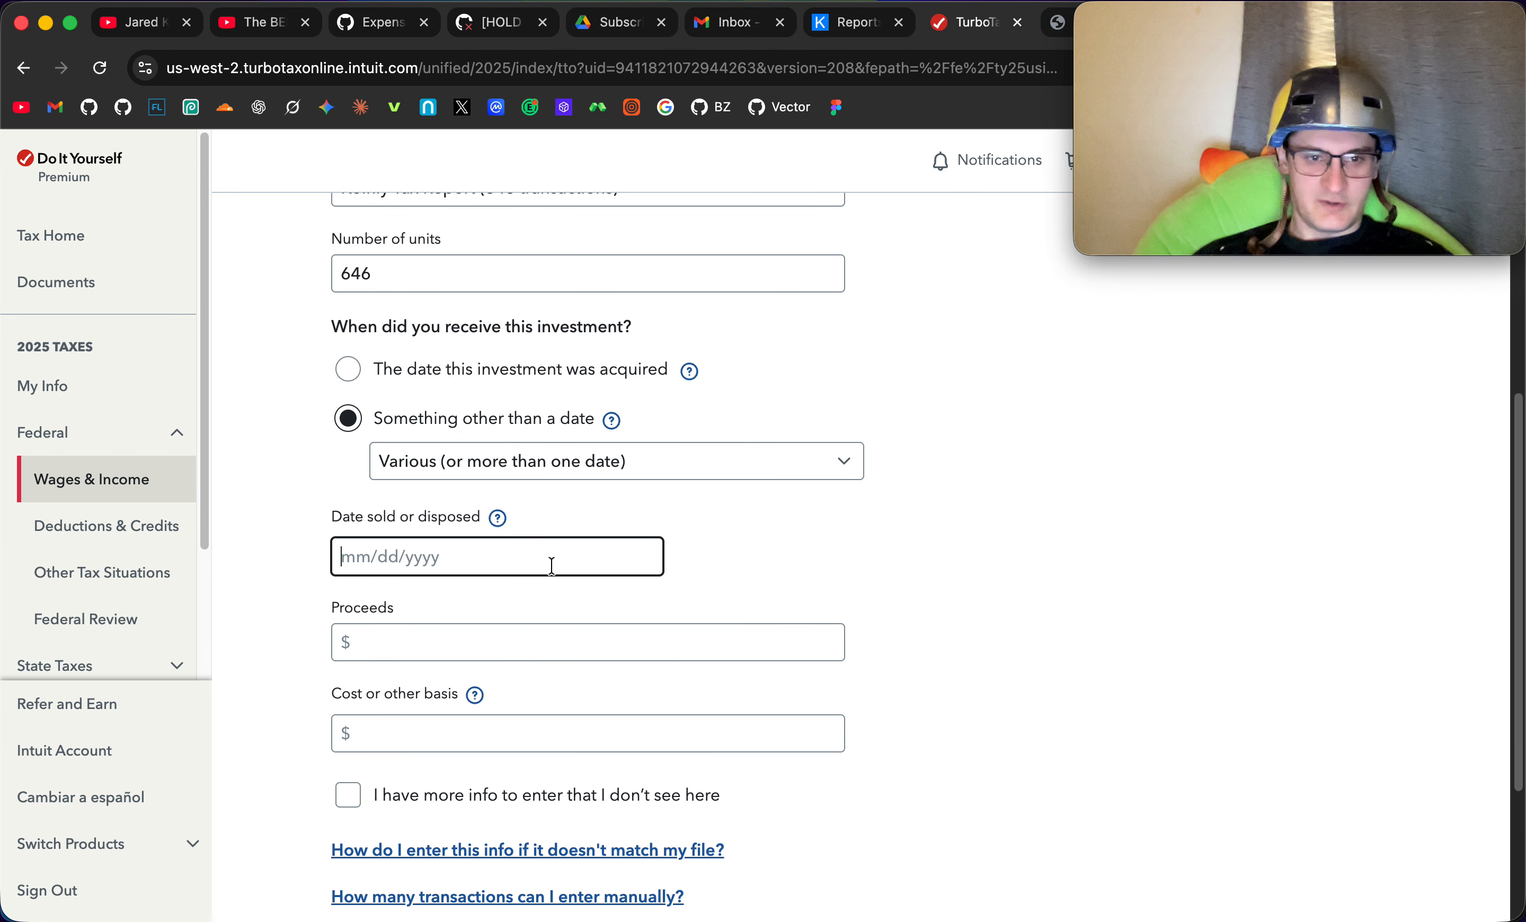
text(12)
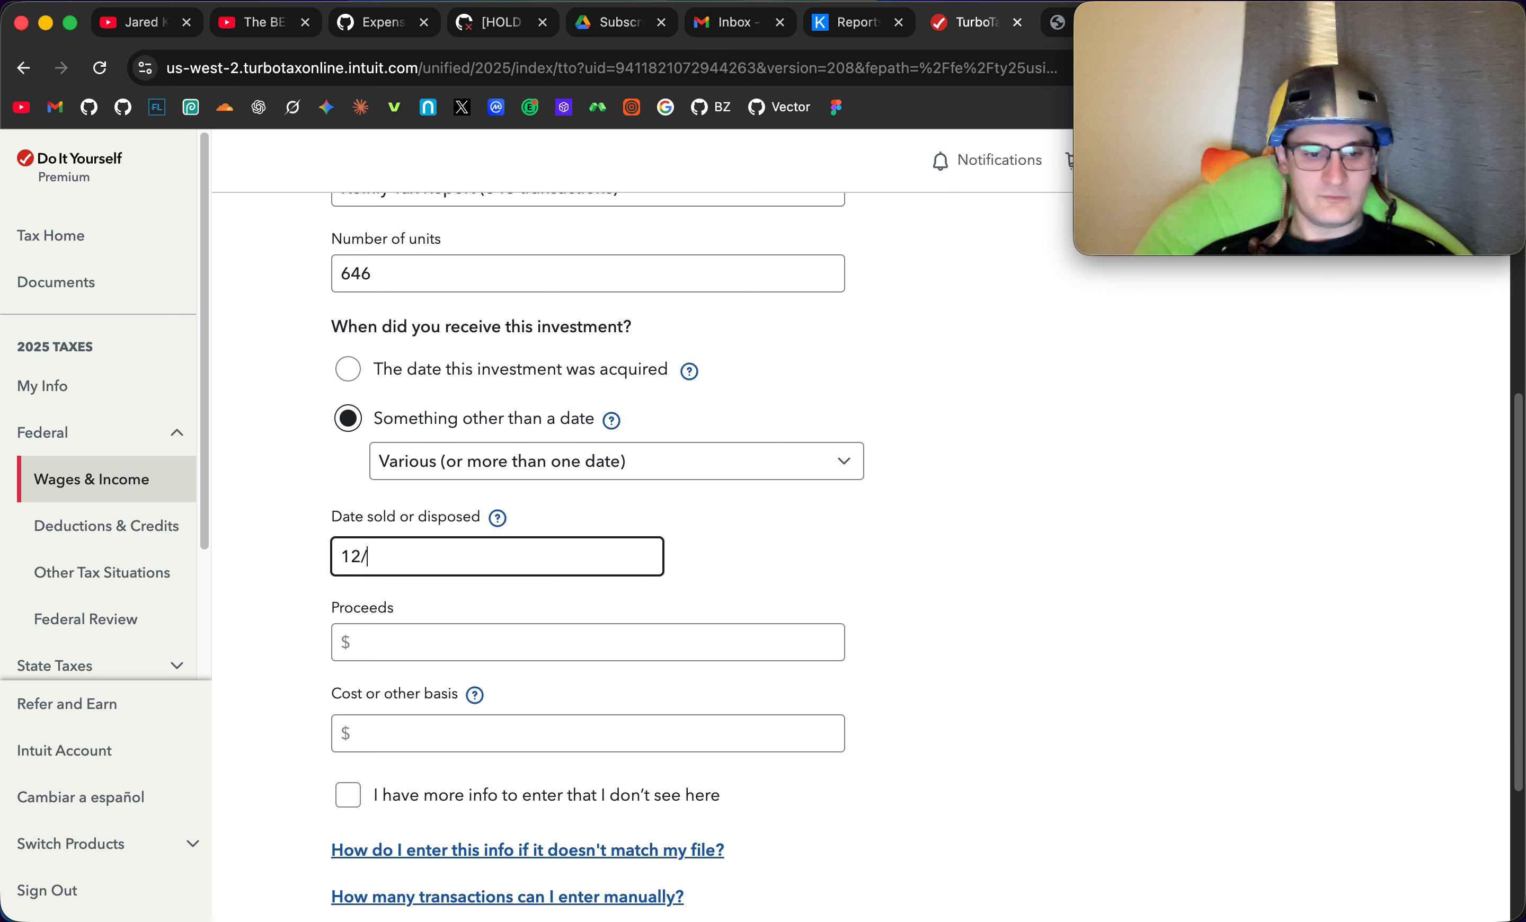
text(/31/2)
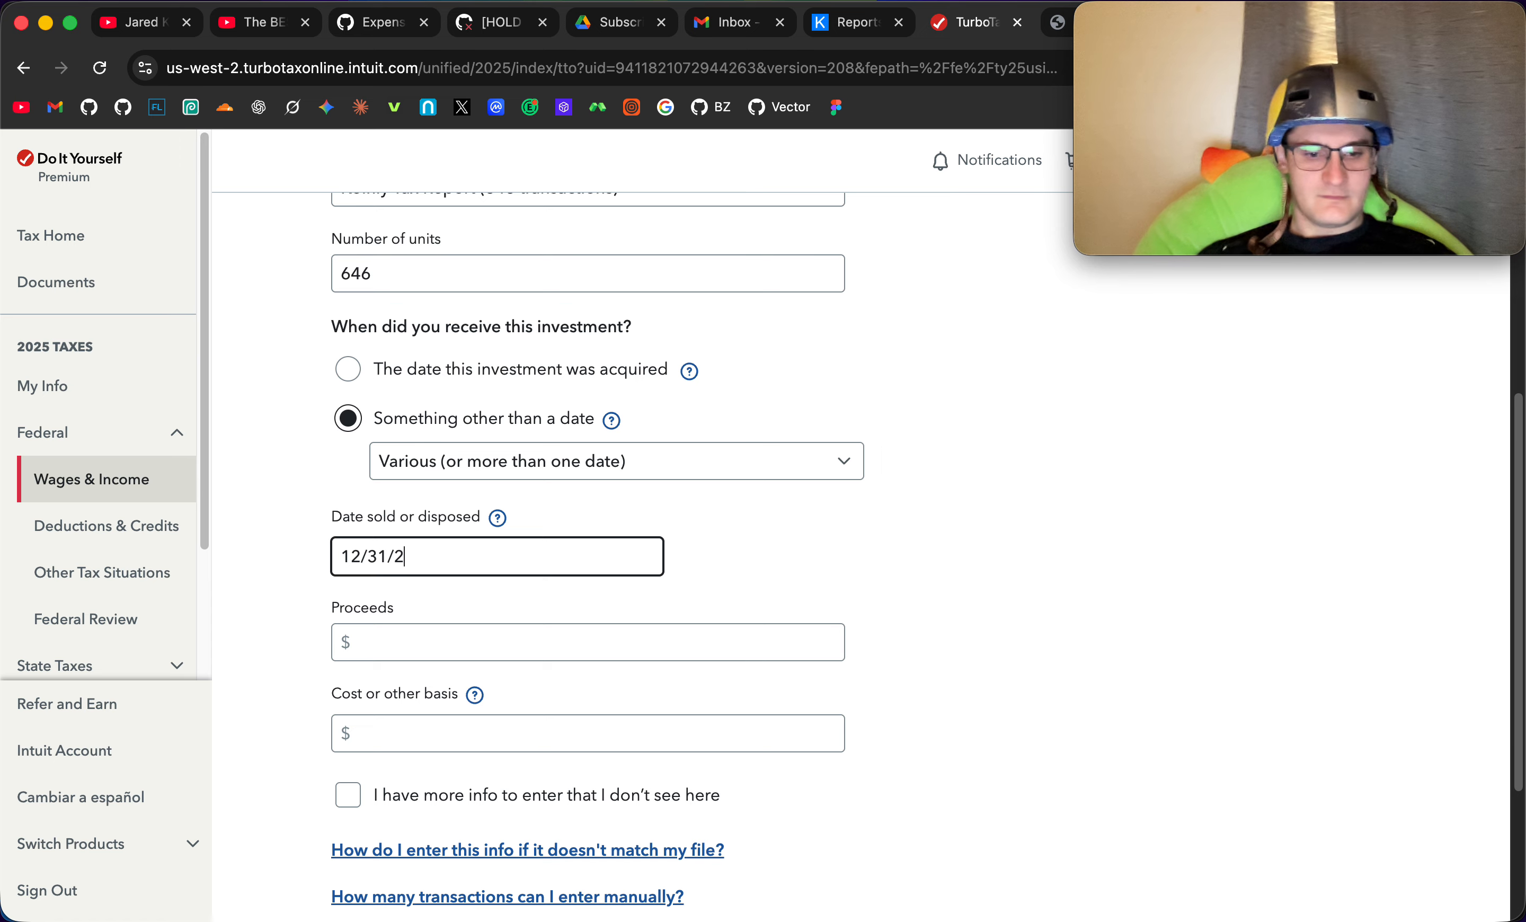
text(25)
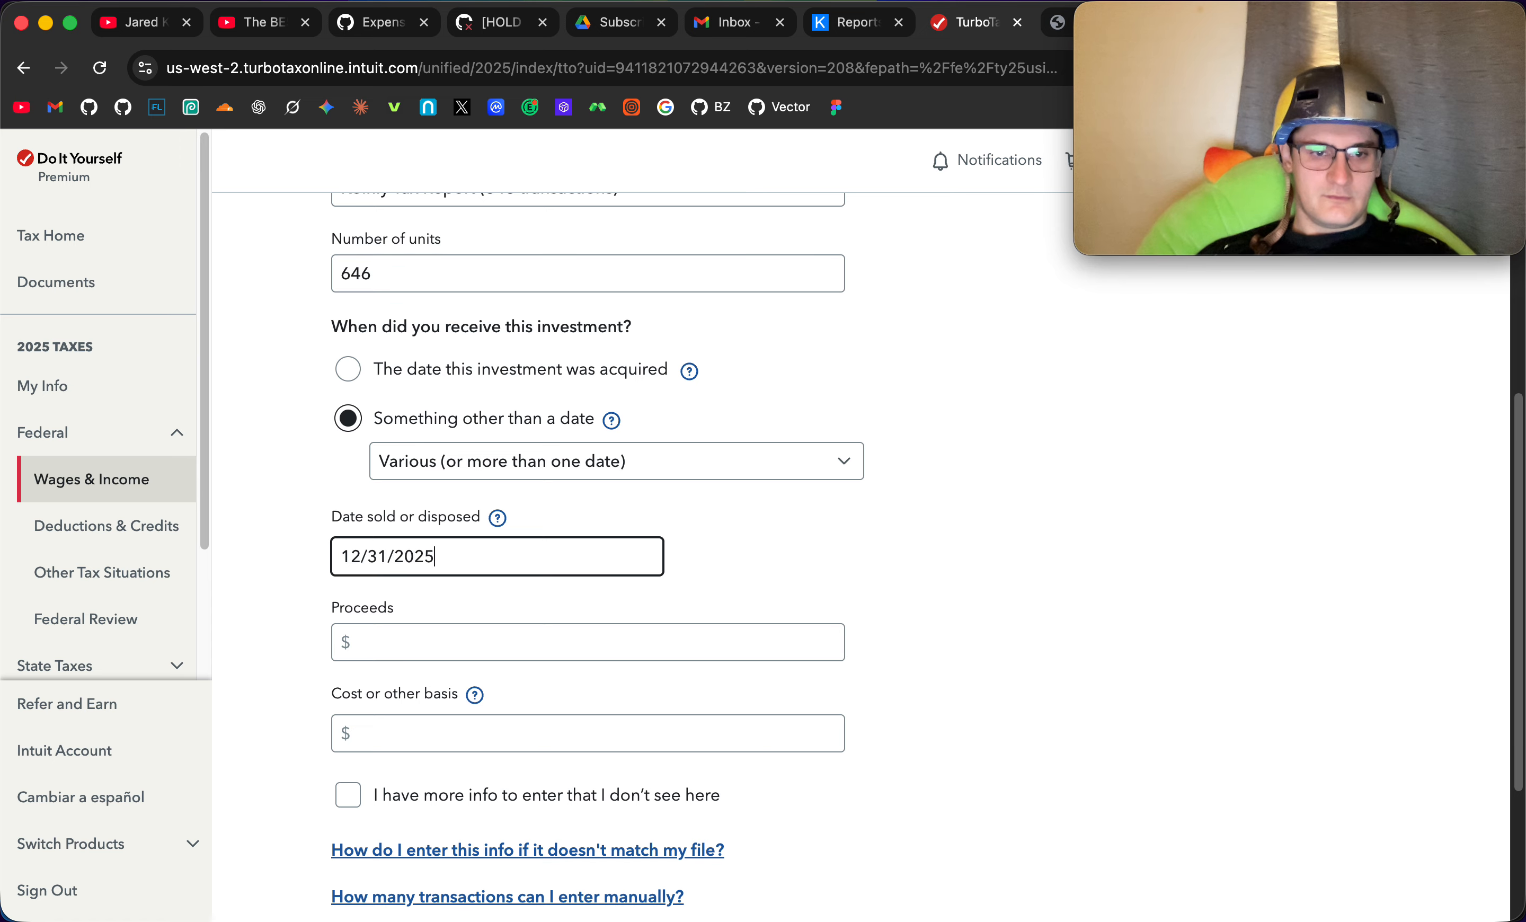
click(944, 548)
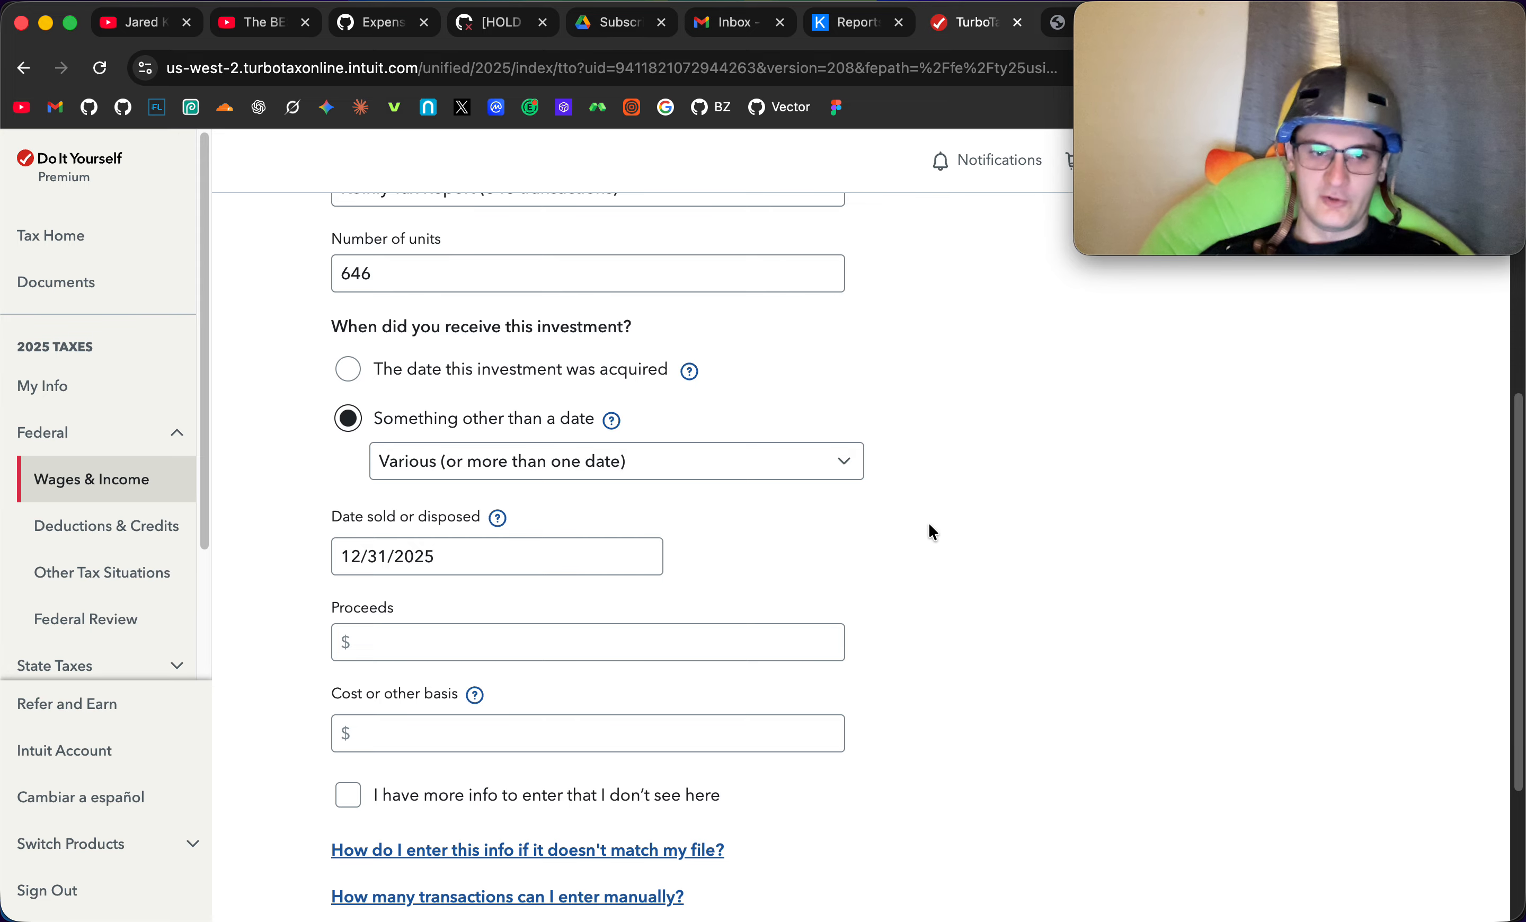
- Copy the proceeds from sales total, $119,502.47, from the Koinly report PDF into the Proceeds field
click(849, 22)
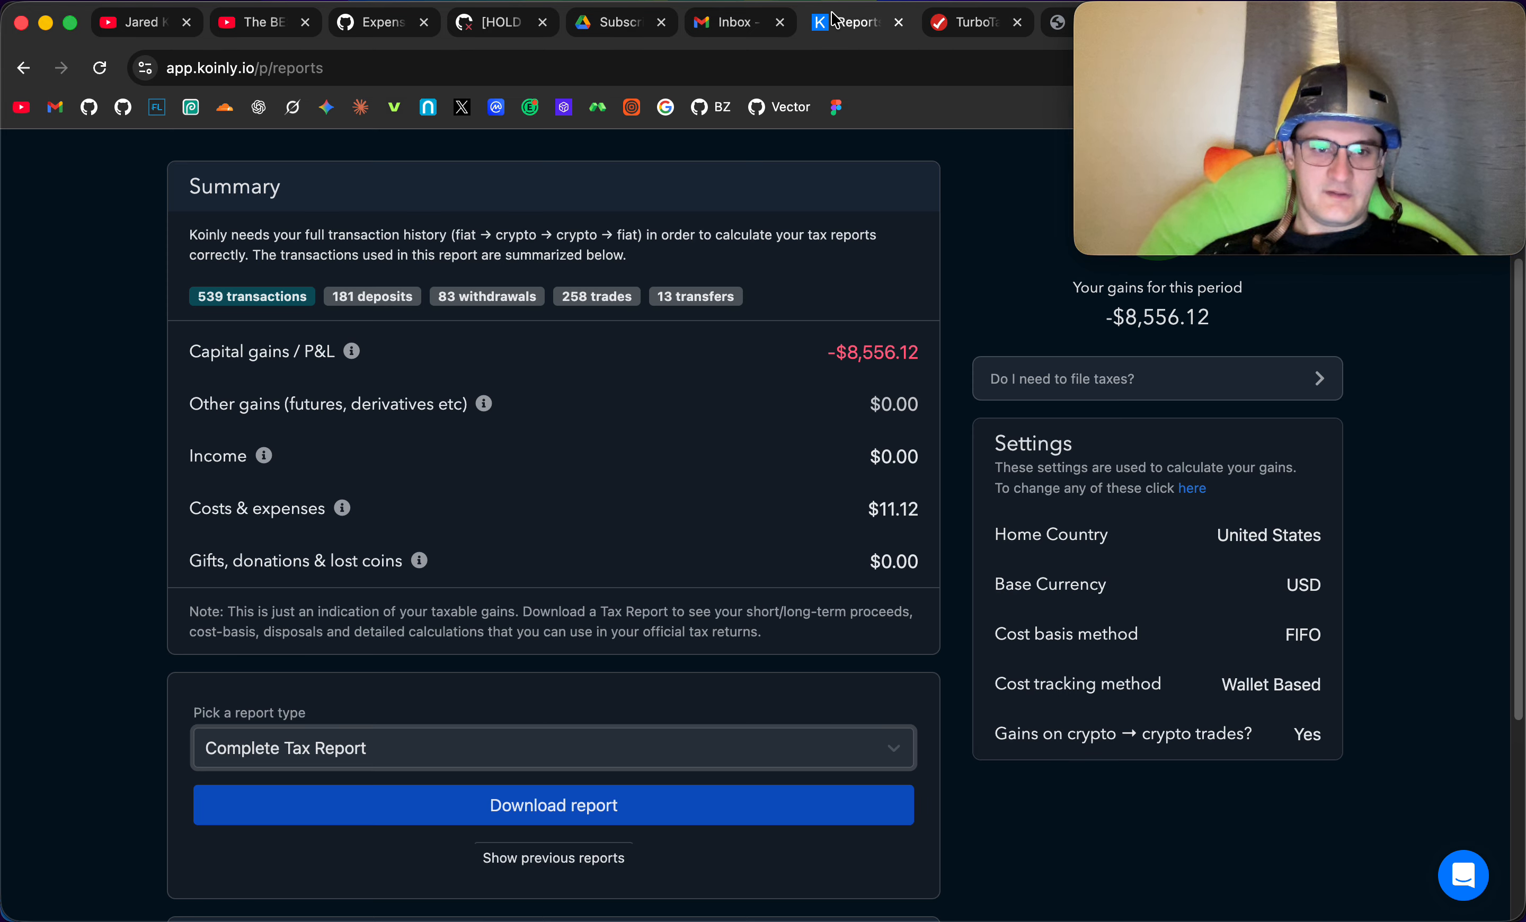
drag(1057, 31, 979, 33)
drag(648, 423, 726, 427)
key(super+c)
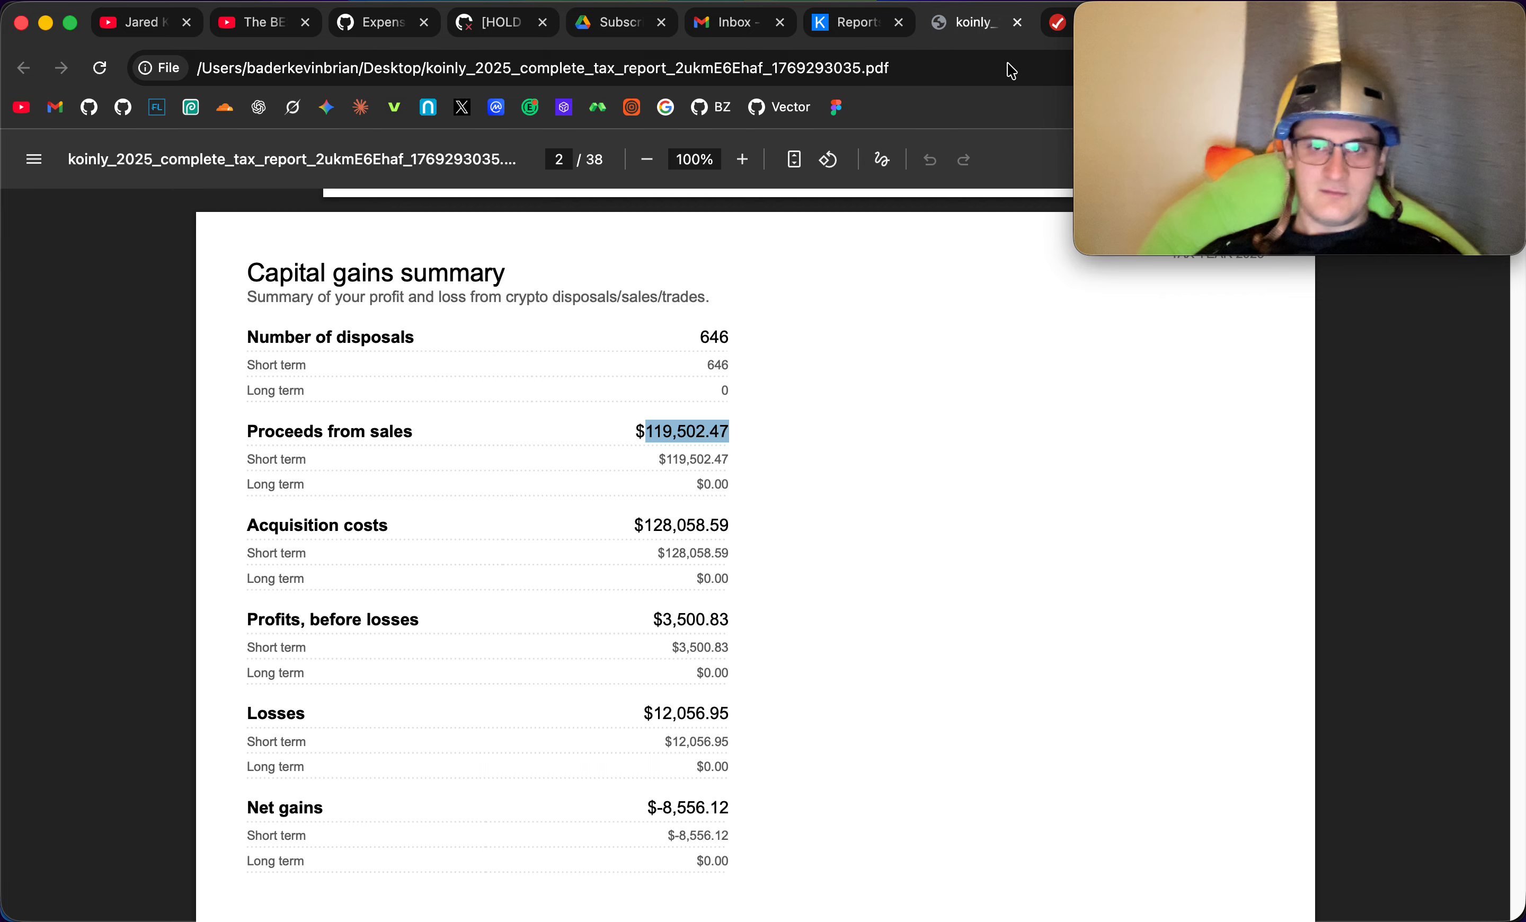
drag(1055, 37, 944, 37)
click(899, 22)
click(521, 644)
key(super+v)
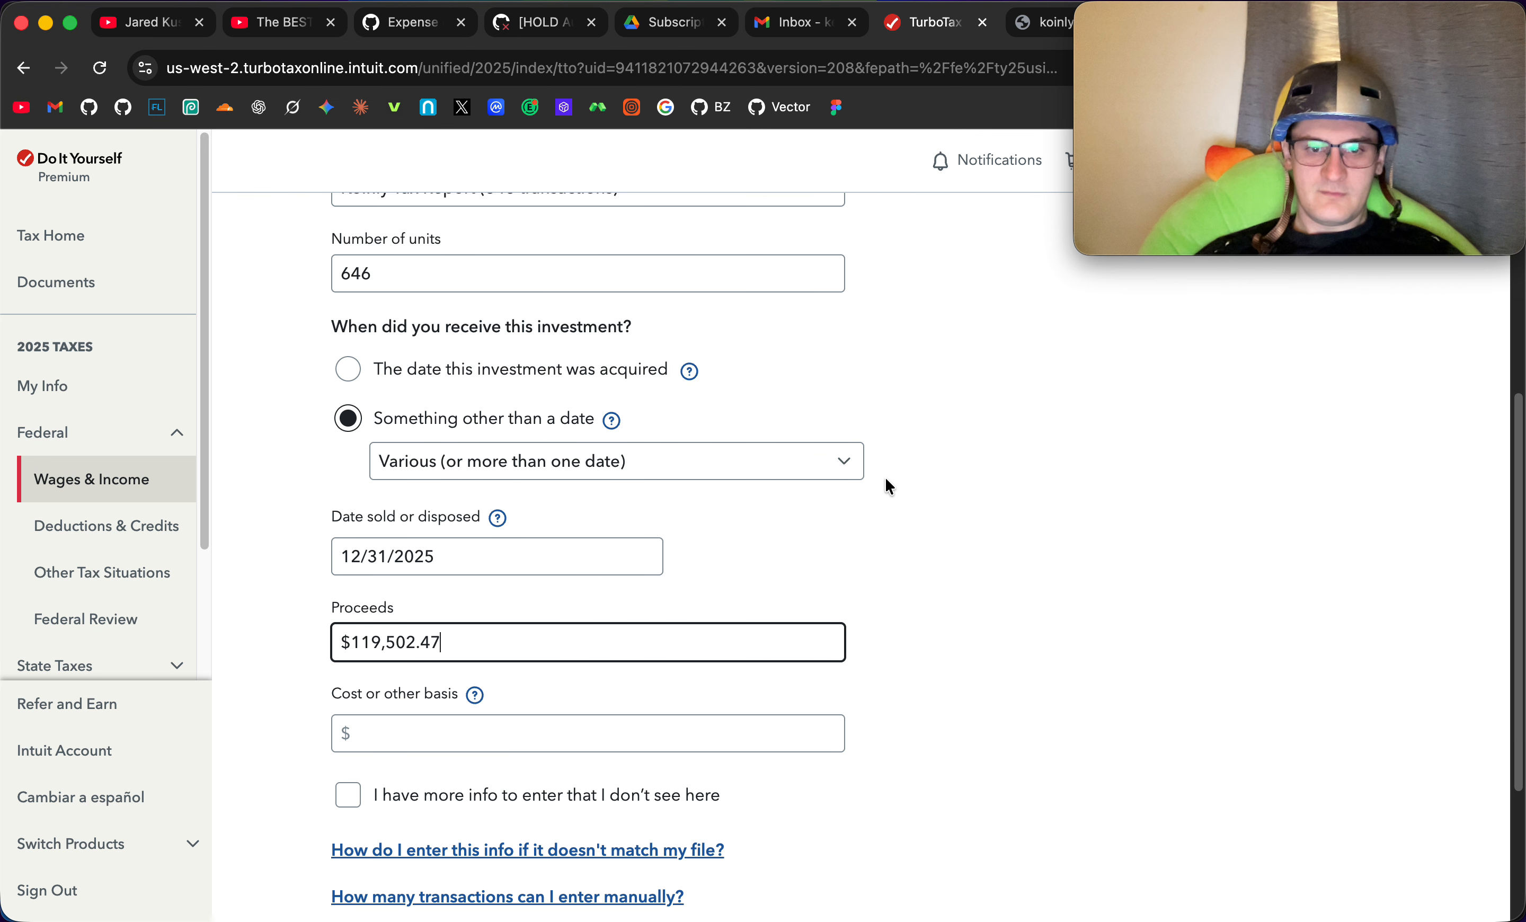
- Copy the acquisition costs, $128,058.59, from the Koinly report PDF into the cost or other basis field
click(1037, 28)
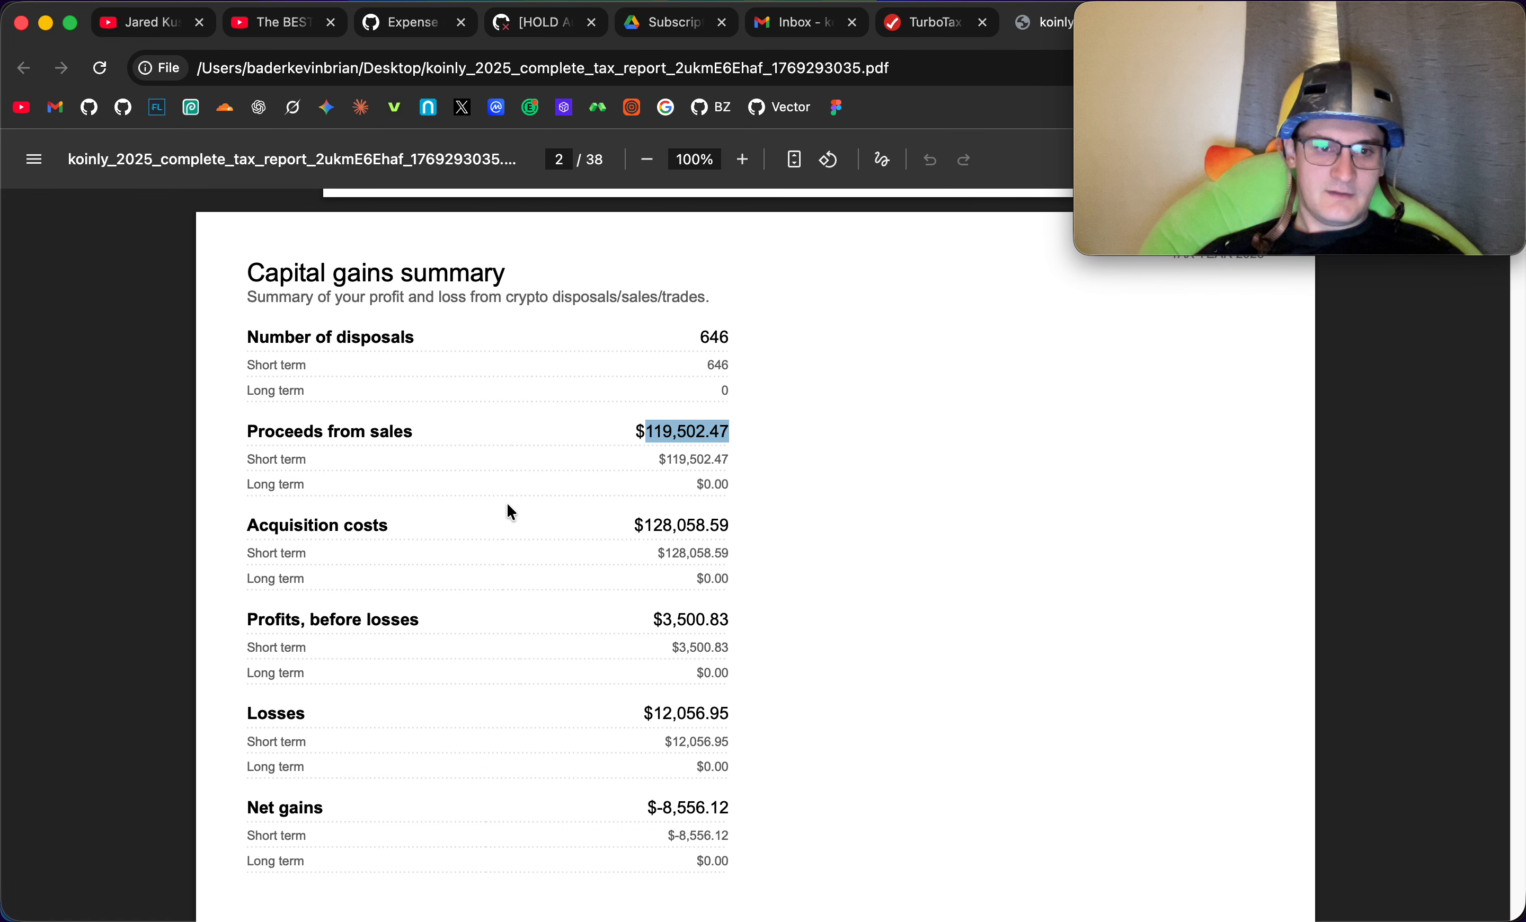
drag(648, 521, 739, 523)
key(super+c)
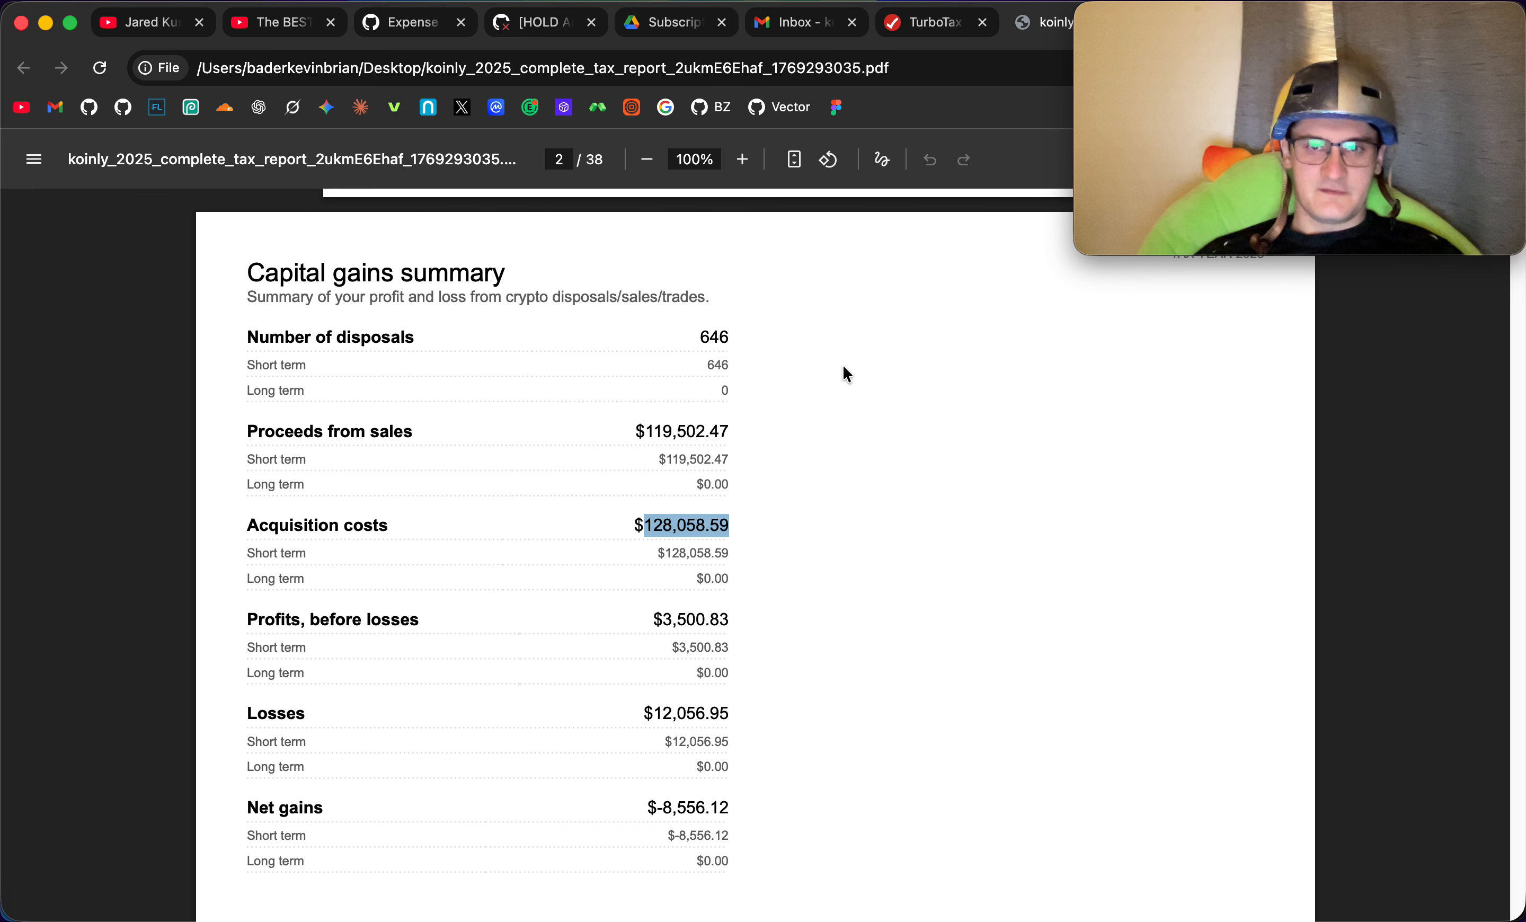
click(913, 21)
click(559, 734)
key(super+v)
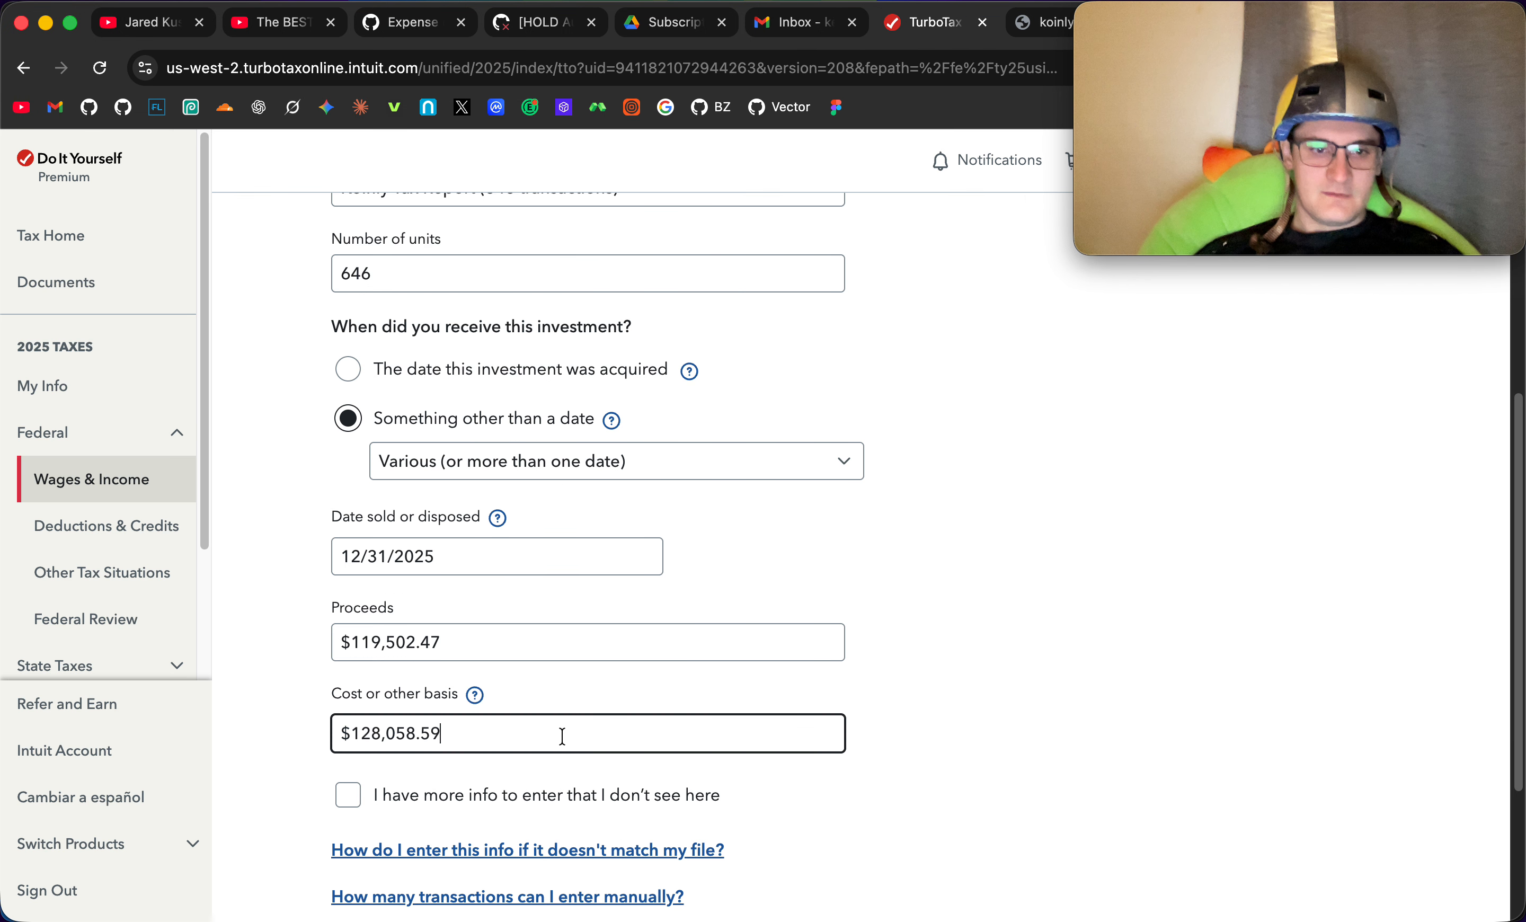
click(939, 633)
- Review the completed digital asset sale form and submit it
scroll(906, 634, down, 5)
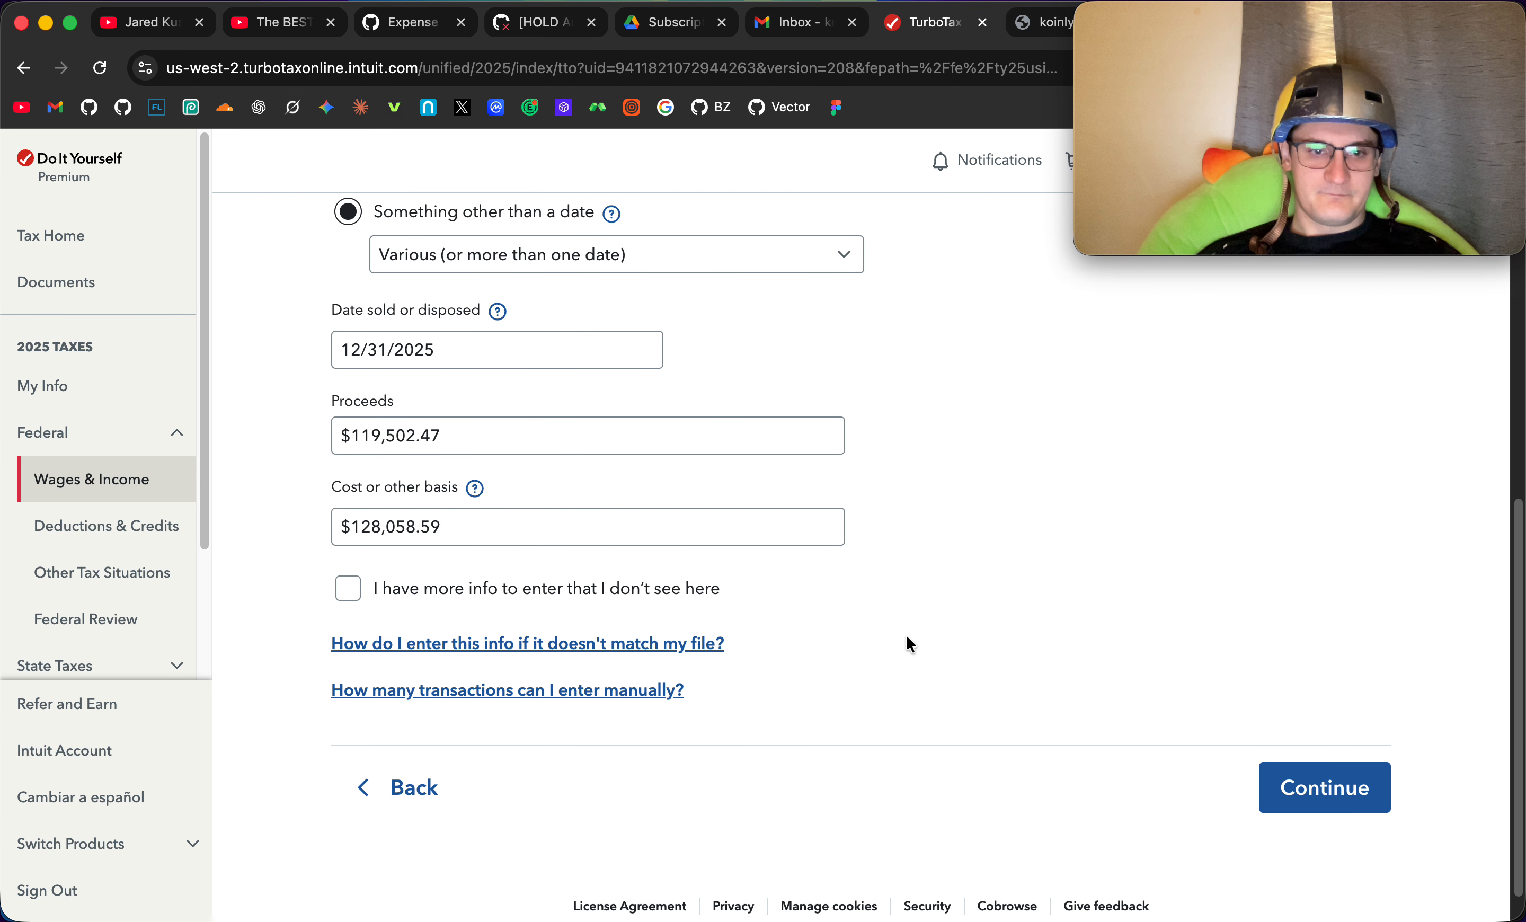
scroll(1112, 525, up, 10)
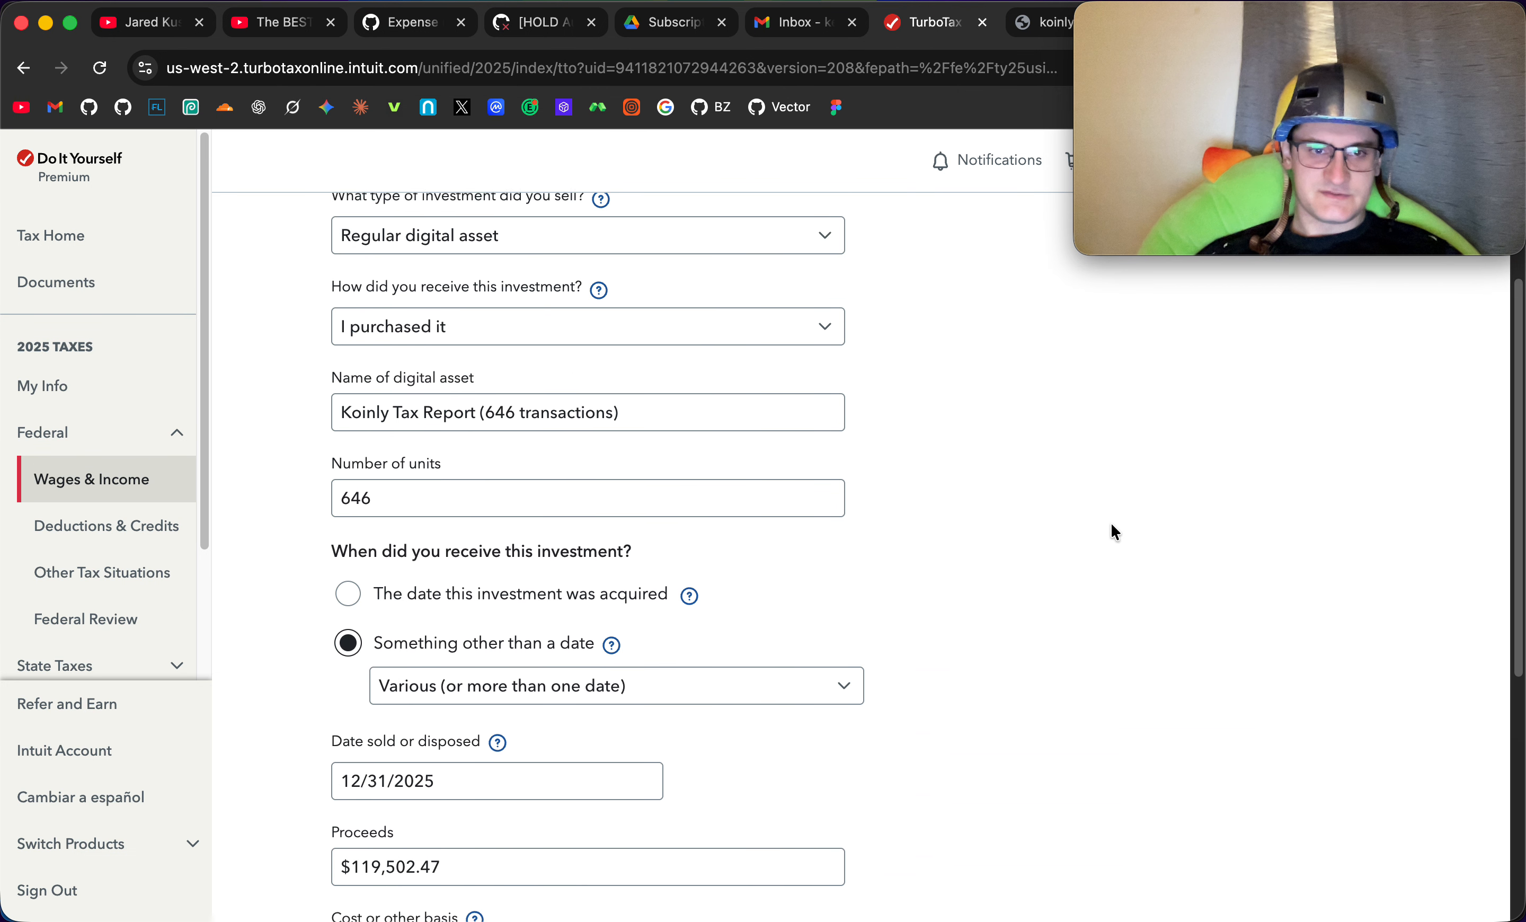
scroll(969, 640, down, 5)
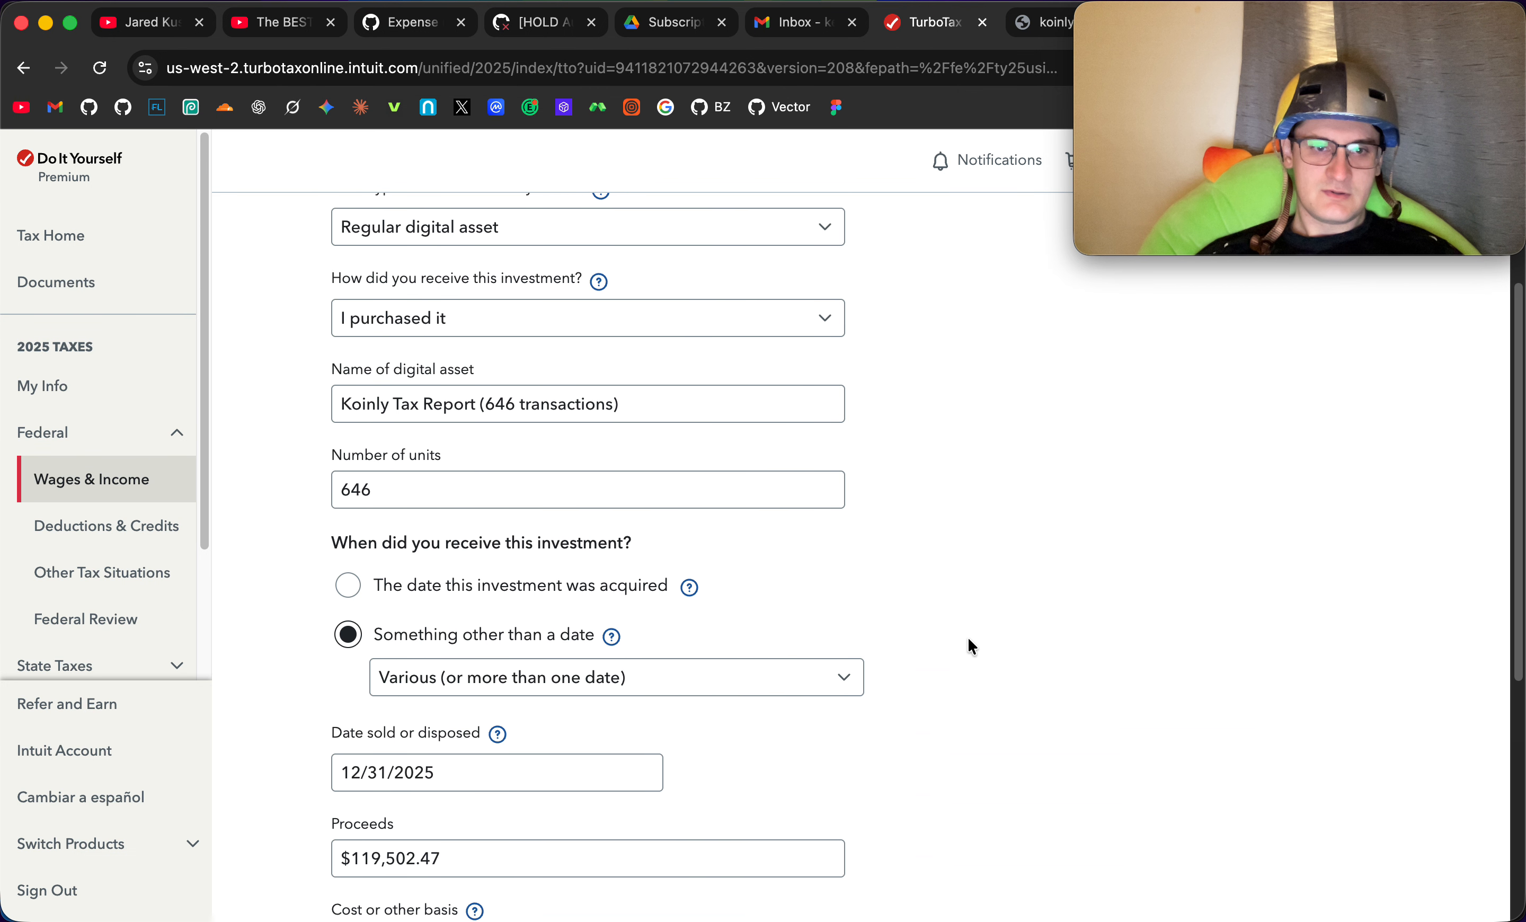
scroll(971, 646, down, 6)
click(1325, 739)
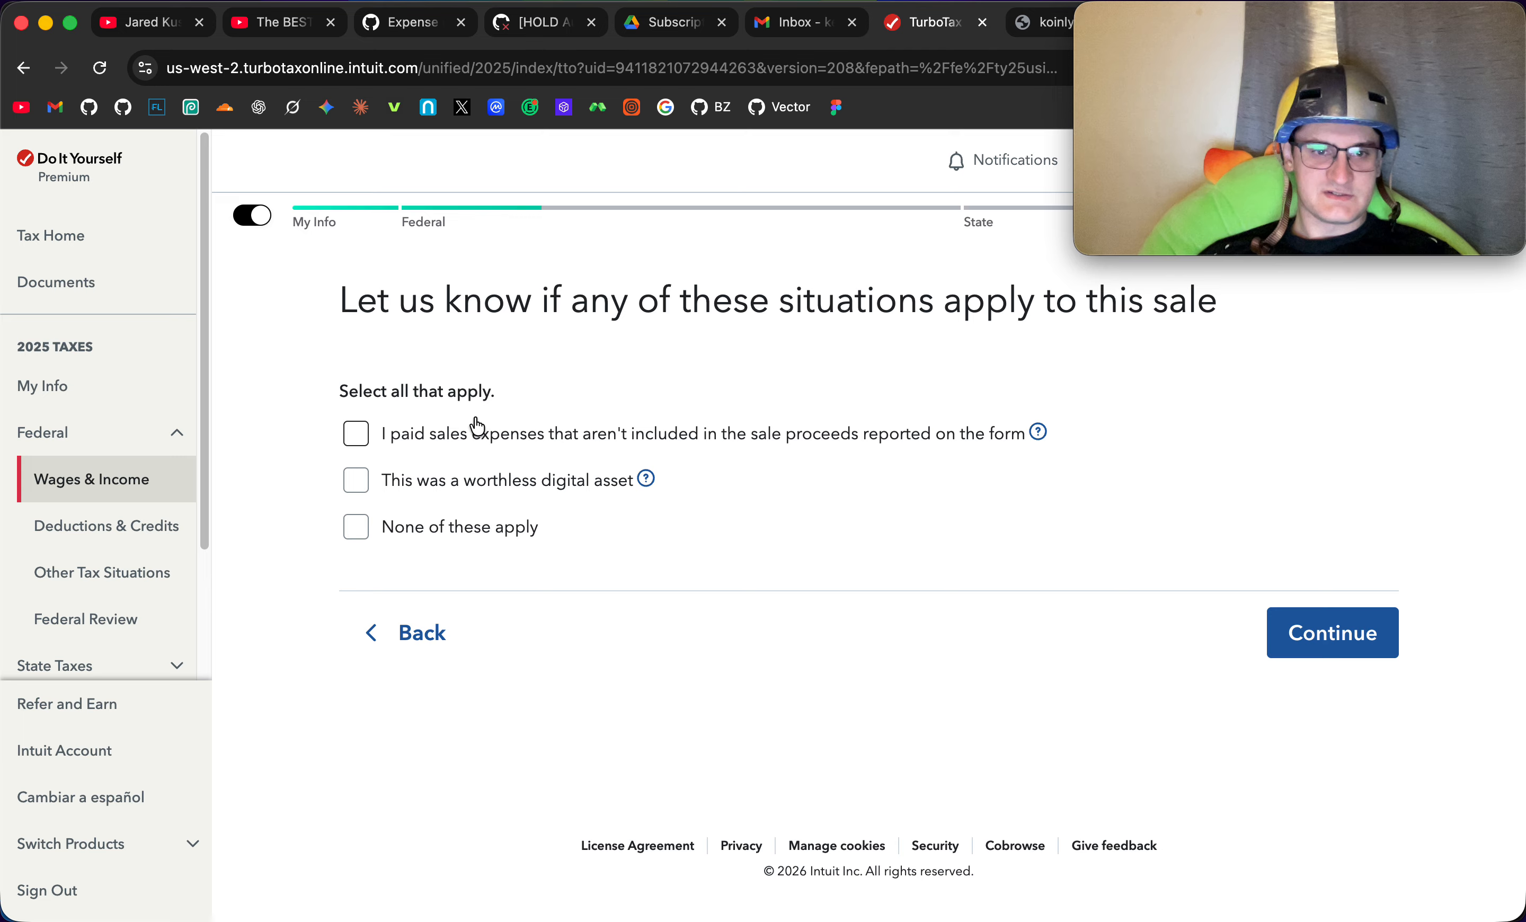
- Indicate that none of the special situations apply and that no part was acquired more than a year before selling
click(349, 534)
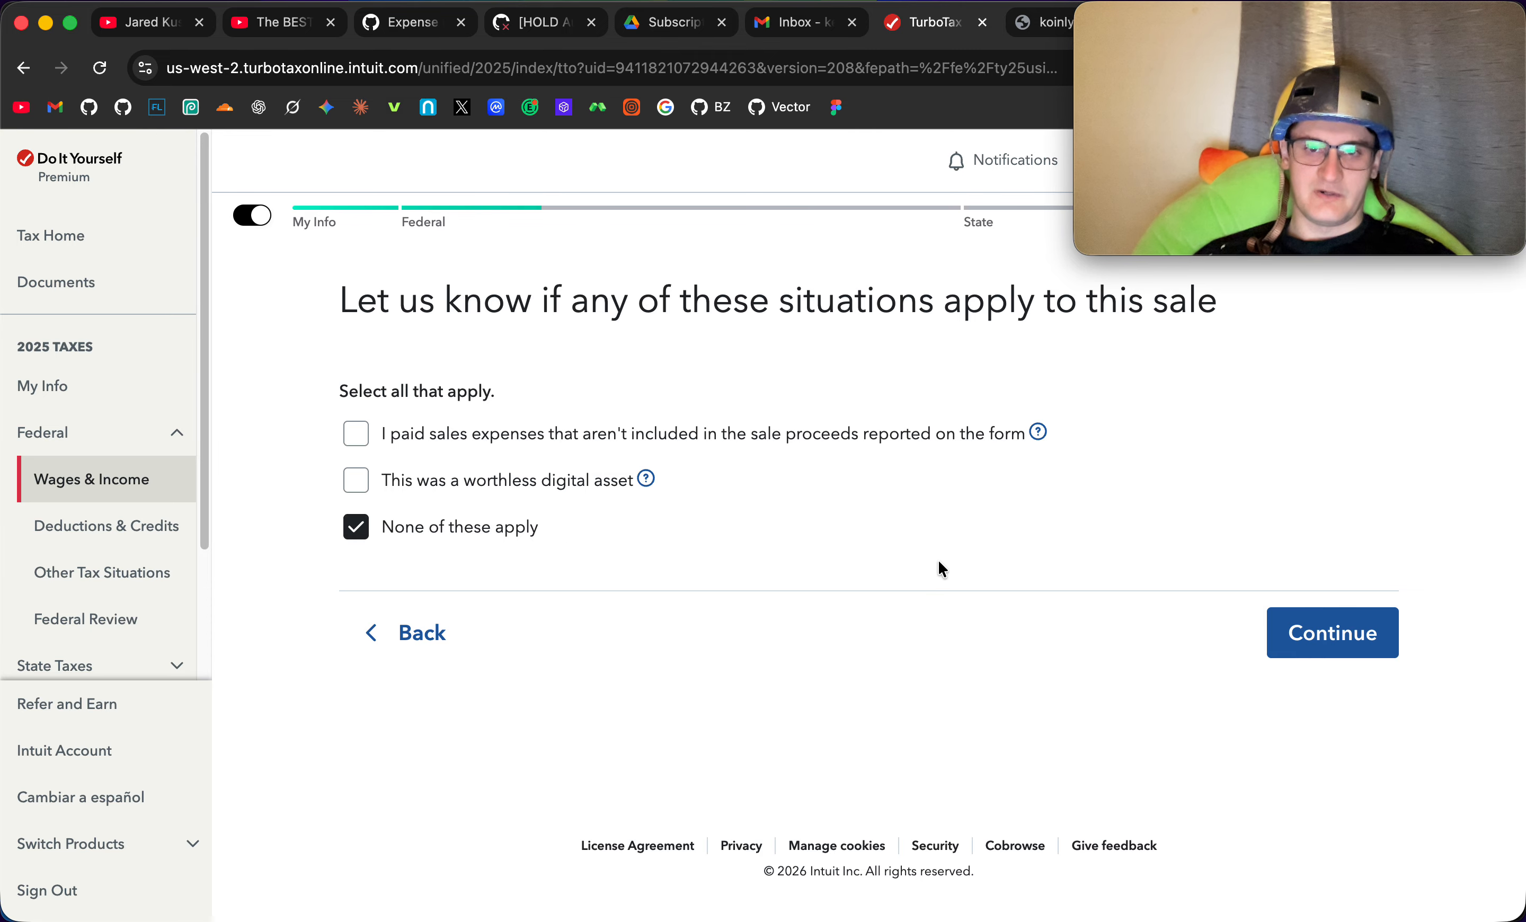
click(1315, 637)
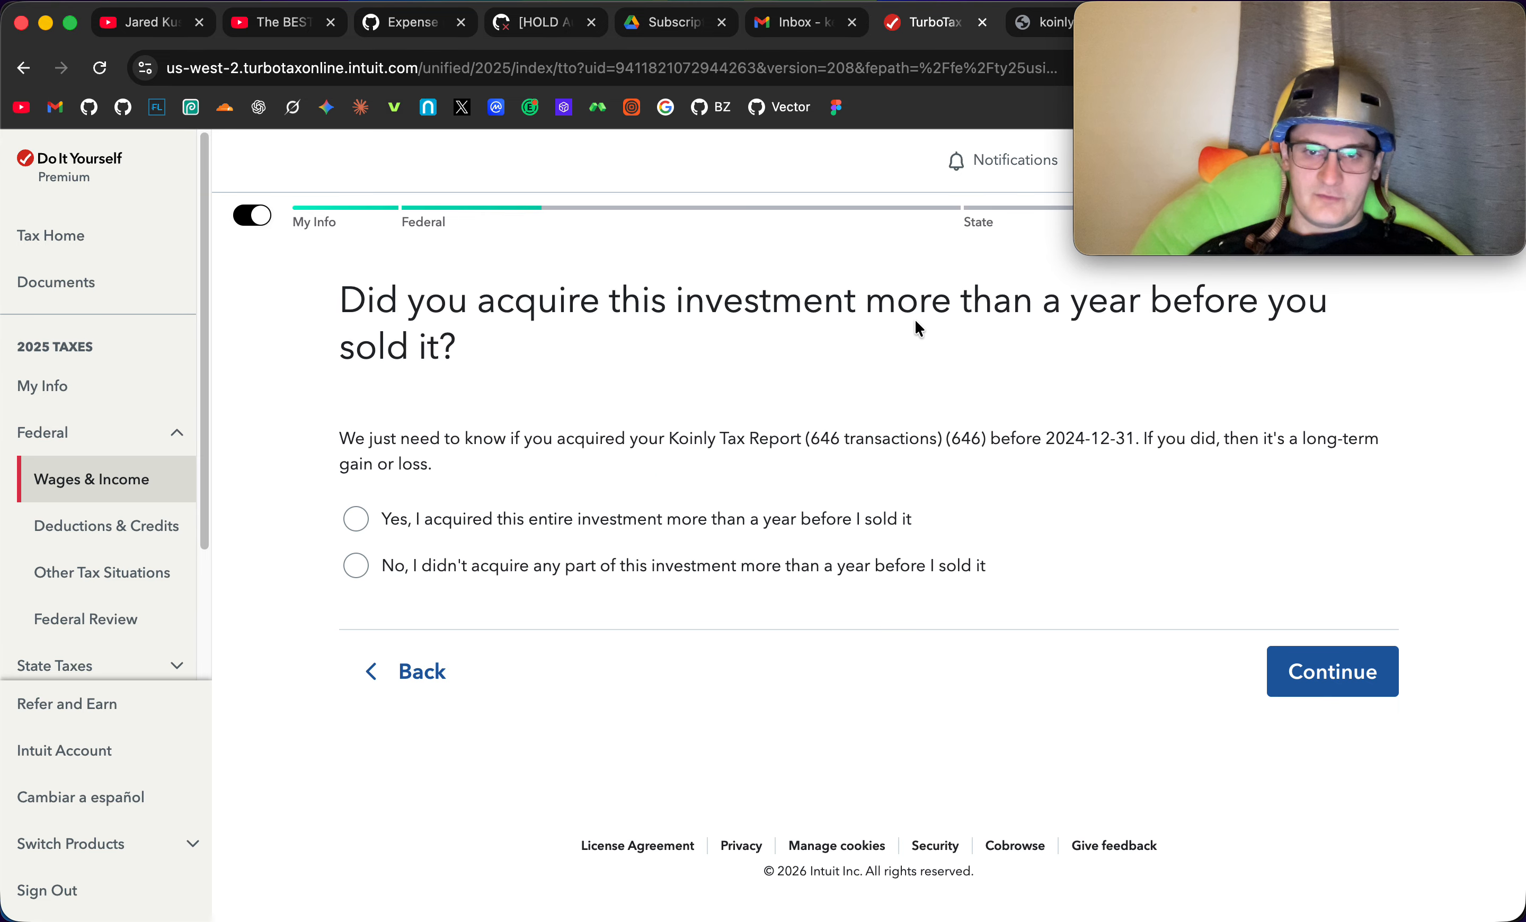
click(359, 568)
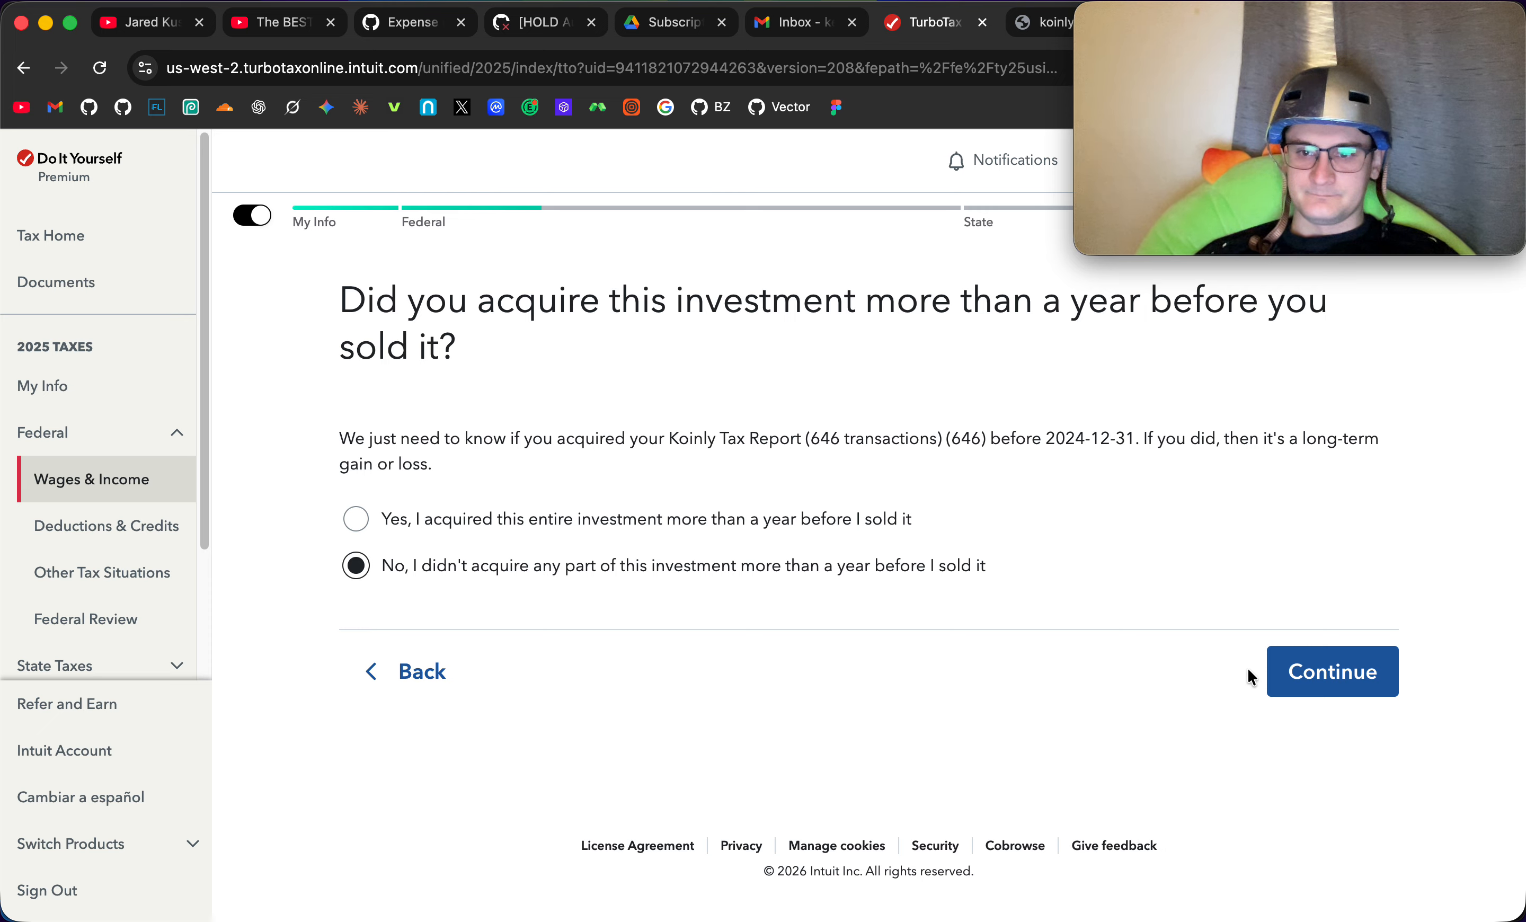
click(1308, 678)
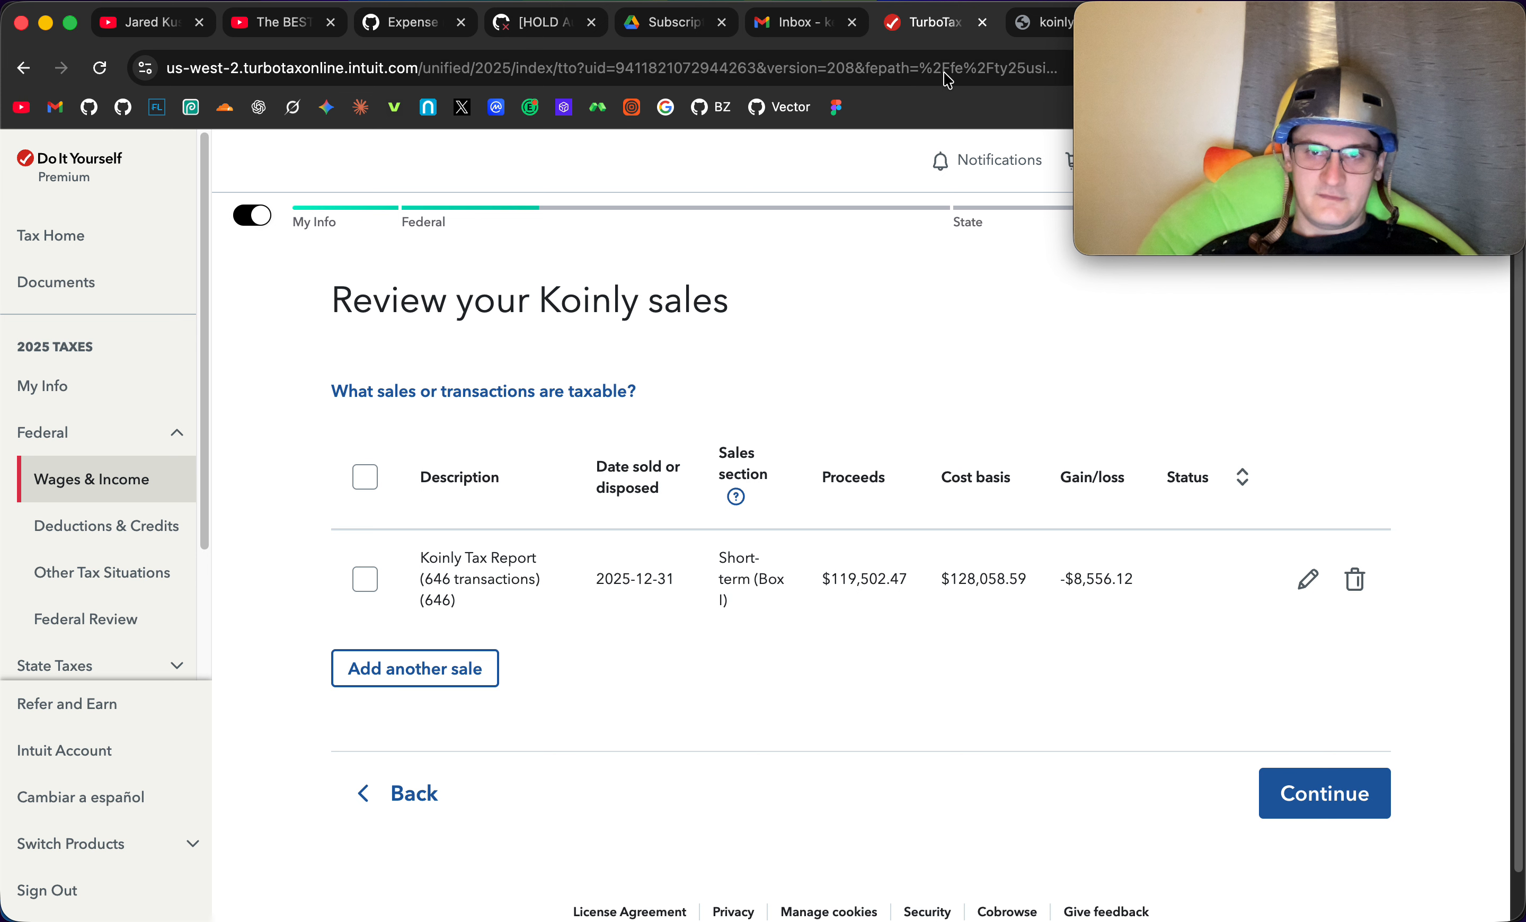
- Compare the net gains in the Koinly report PDF with the gain/loss shown for the reviewed Koinly sale
click(1038, 33)
click(357, 826)
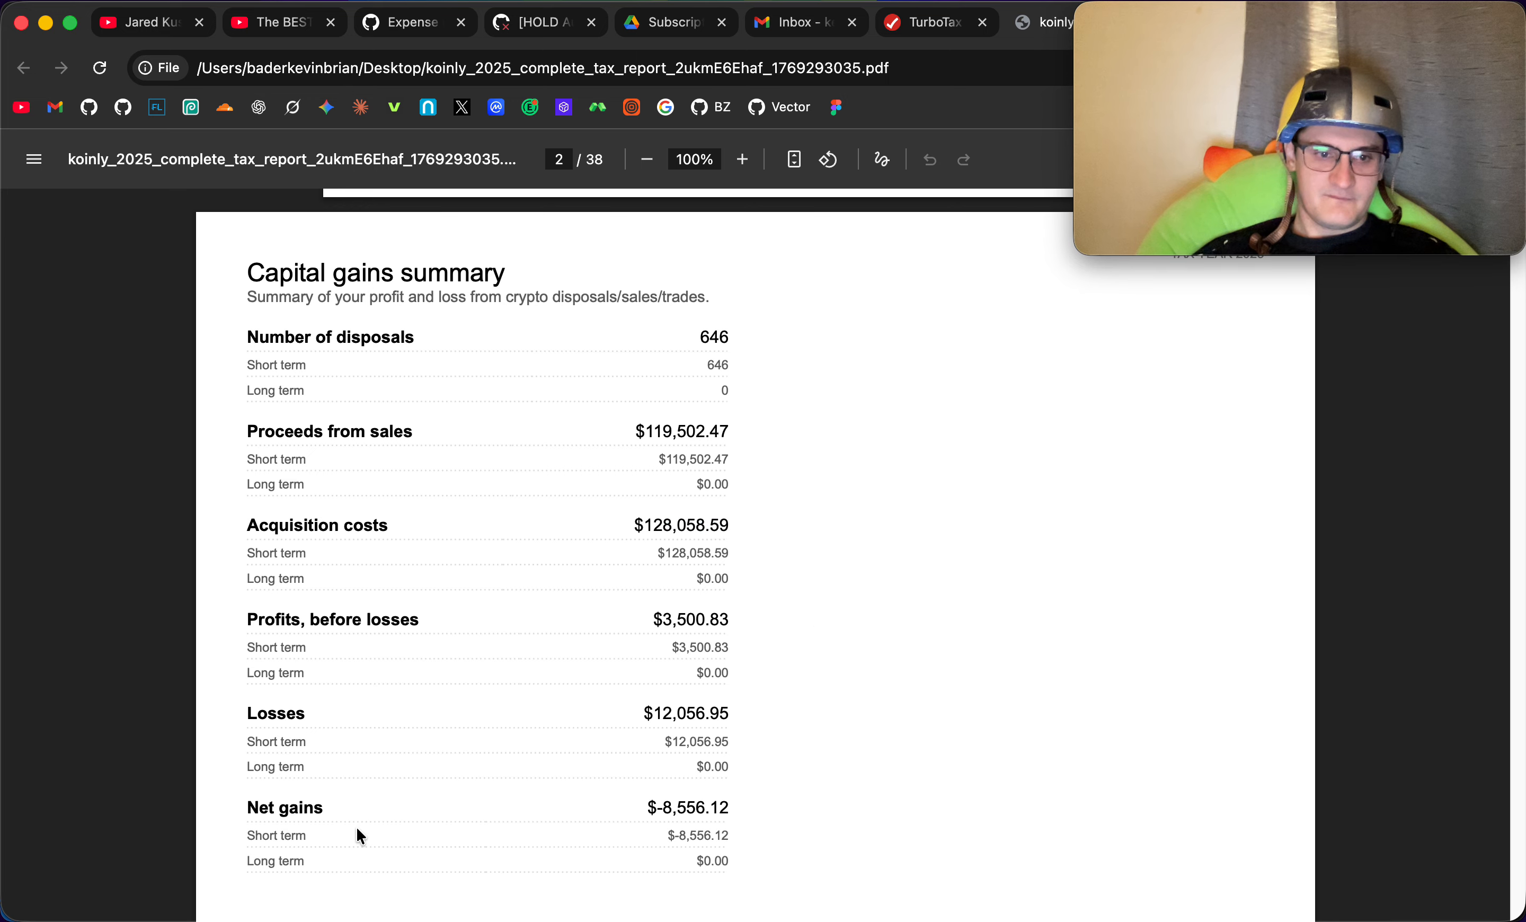
scroll(357, 830, down, 2)
drag(726, 727, 561, 726)
click(817, 730)
drag(652, 721, 753, 720)
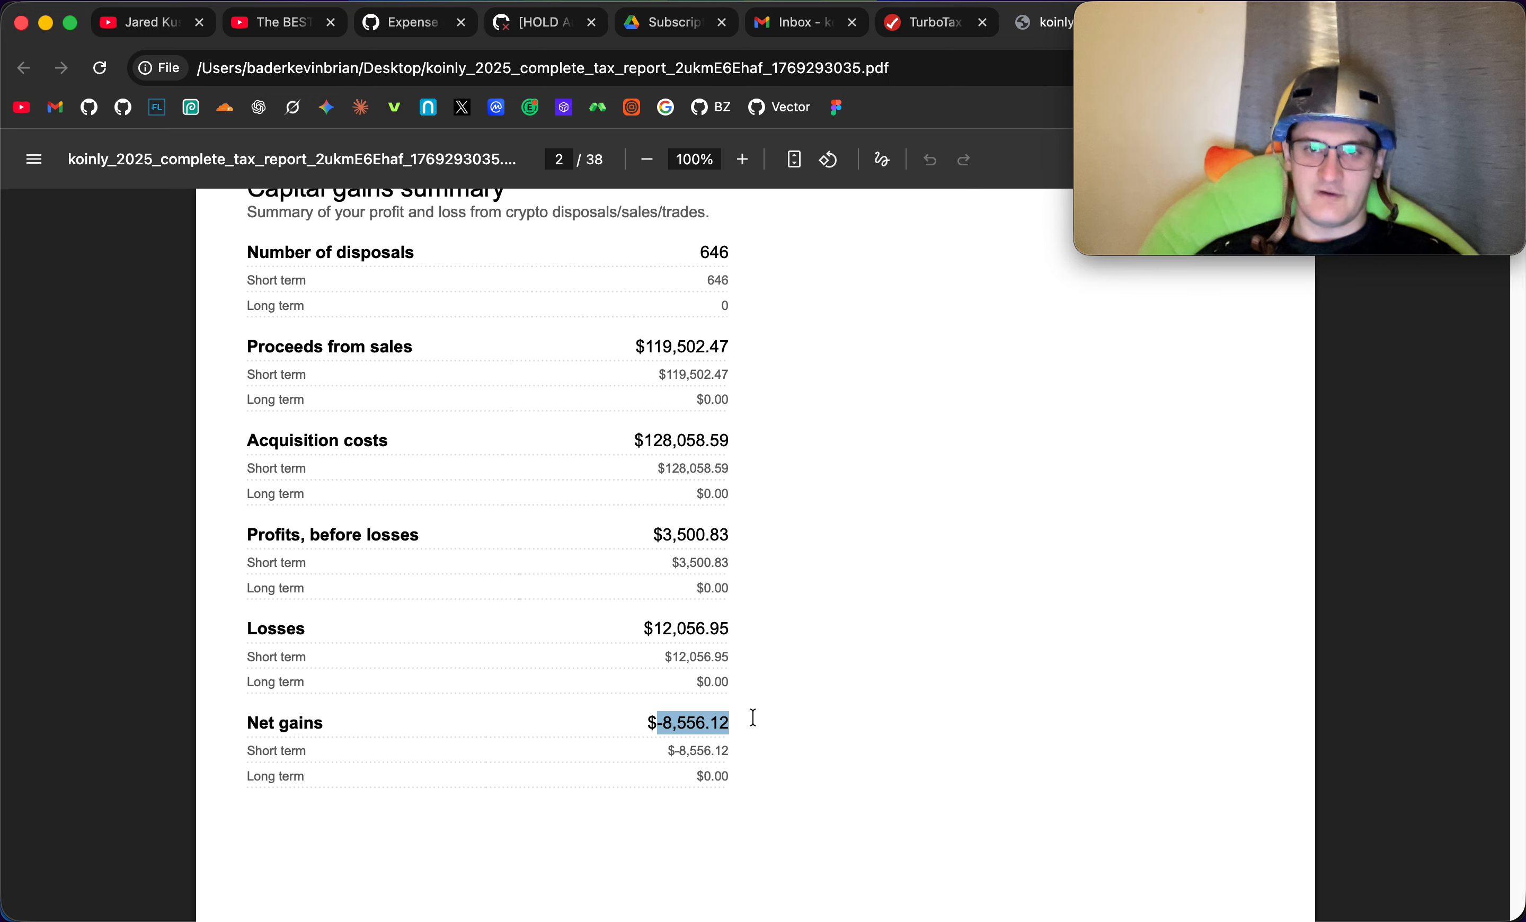
click(752, 719)
click(911, 17)
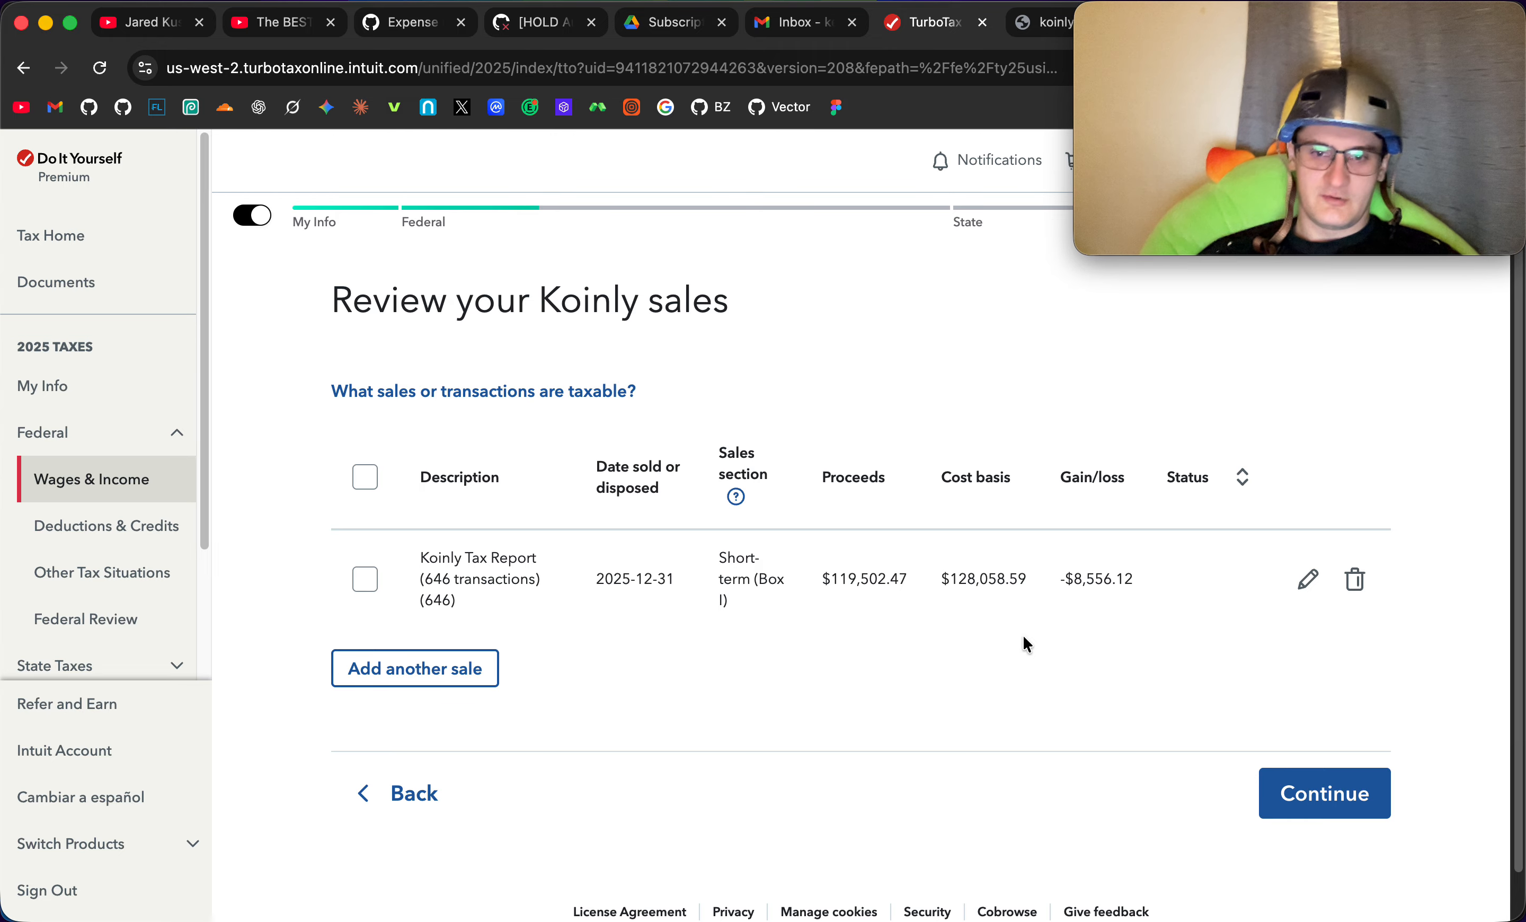
drag(1076, 575, 1154, 580)
click(1154, 580)
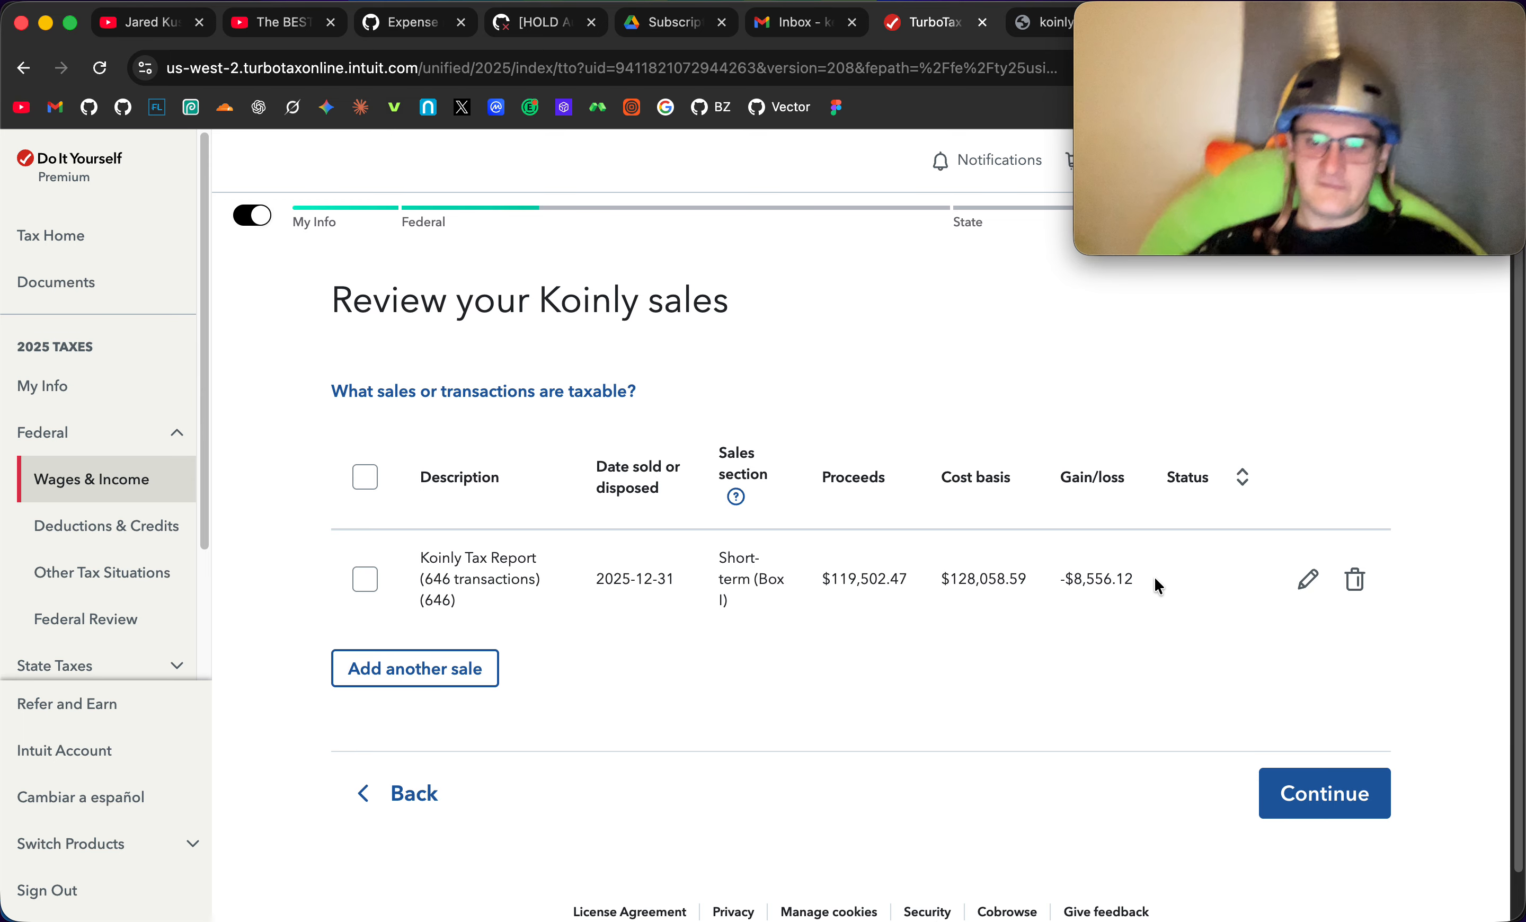
drag(1073, 578, 1126, 576)
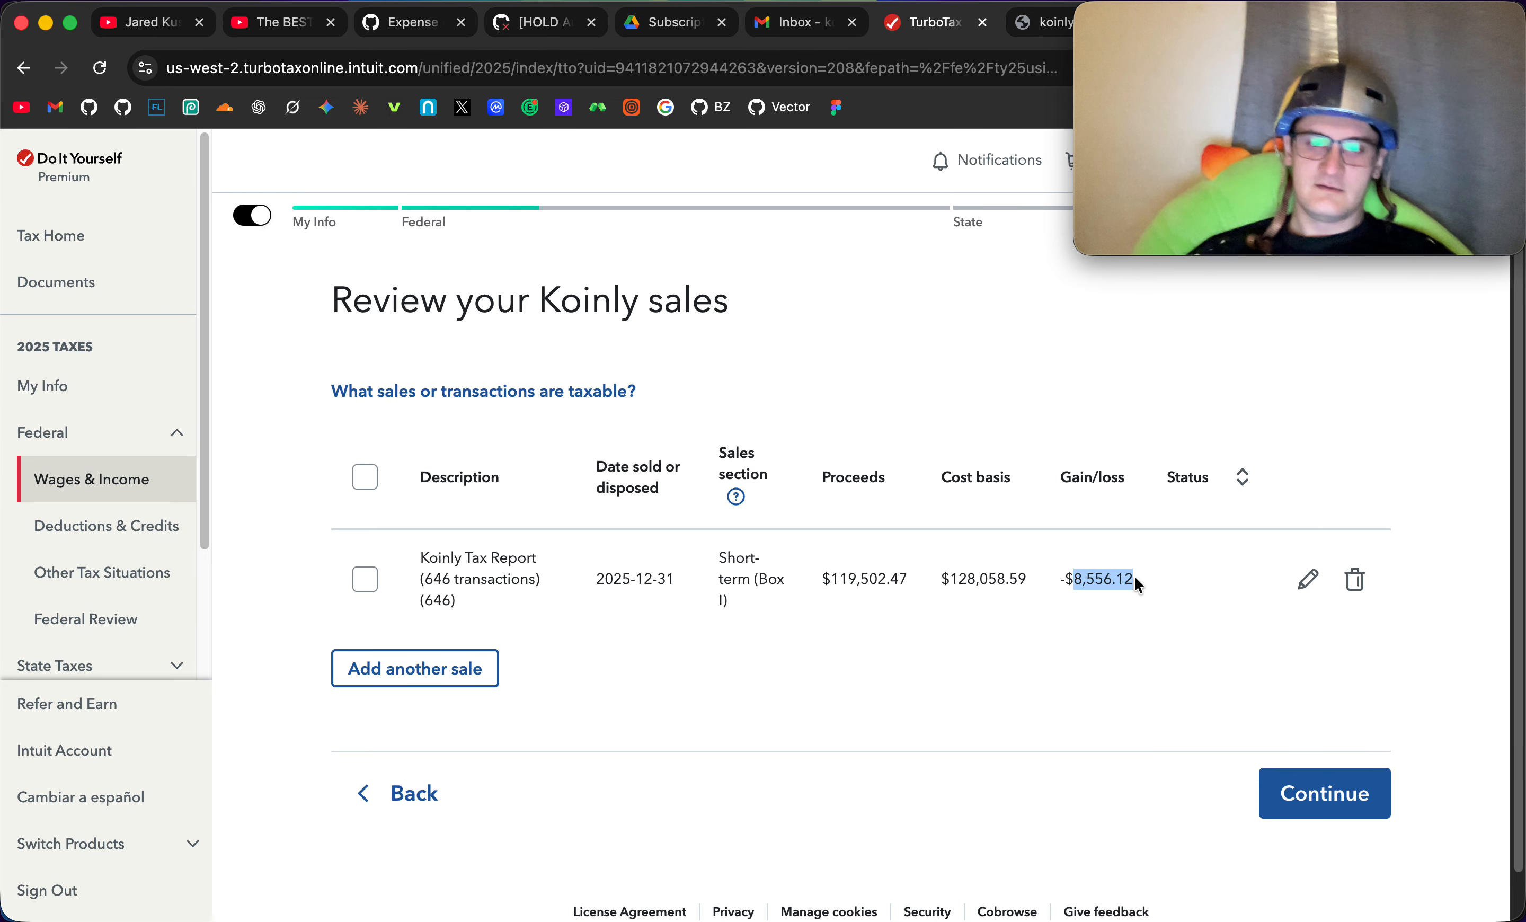
click(1138, 576)
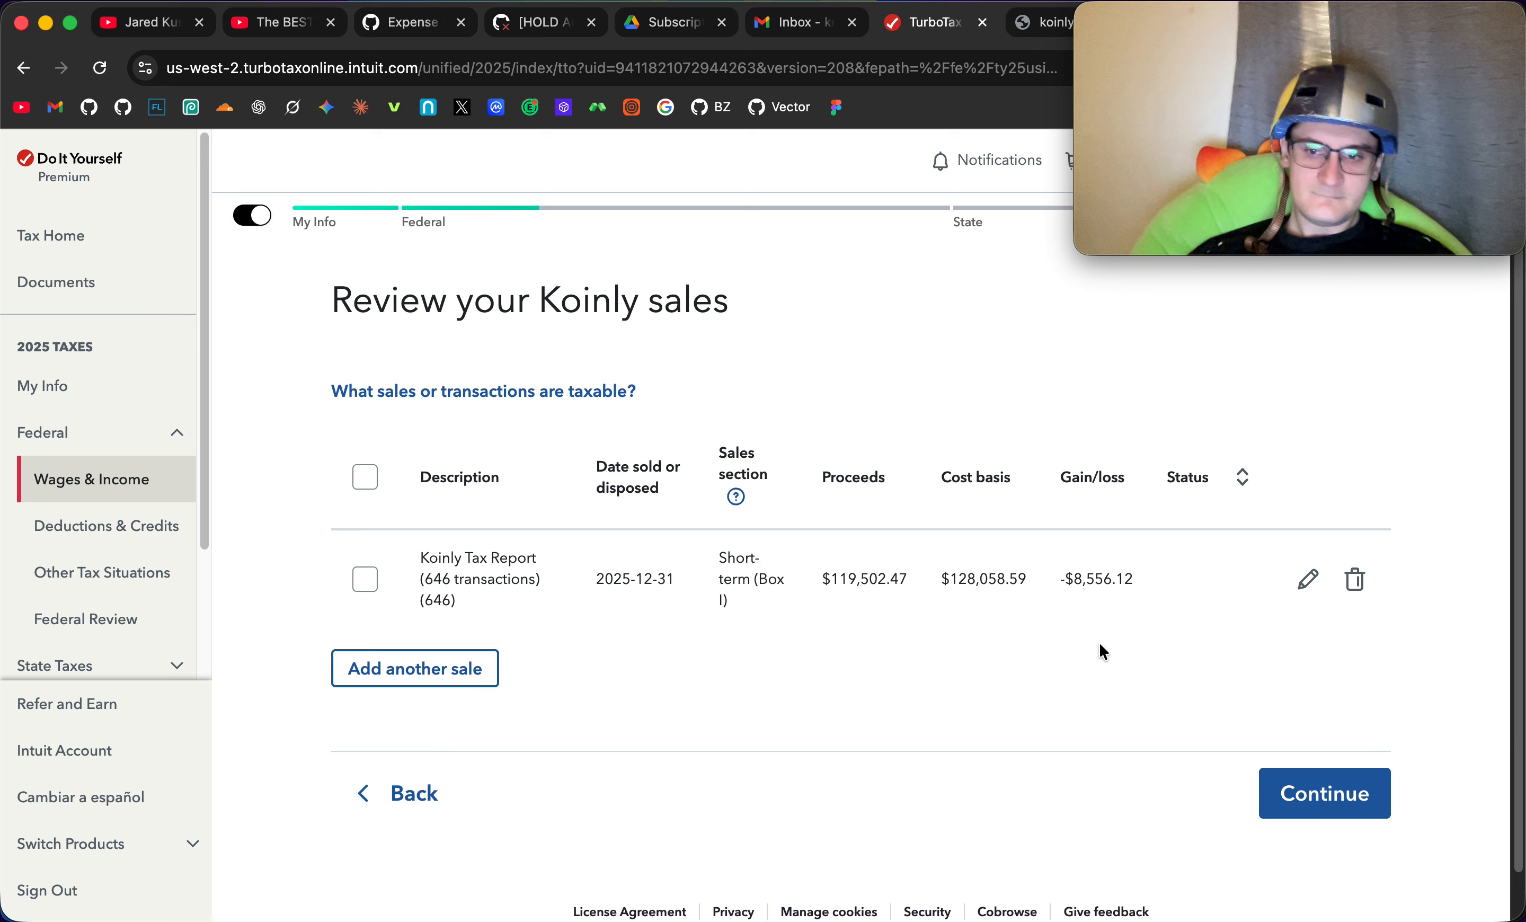
- Continue past the Koinly sales review and expand the capital losses used in 2025 details
click(1268, 793)
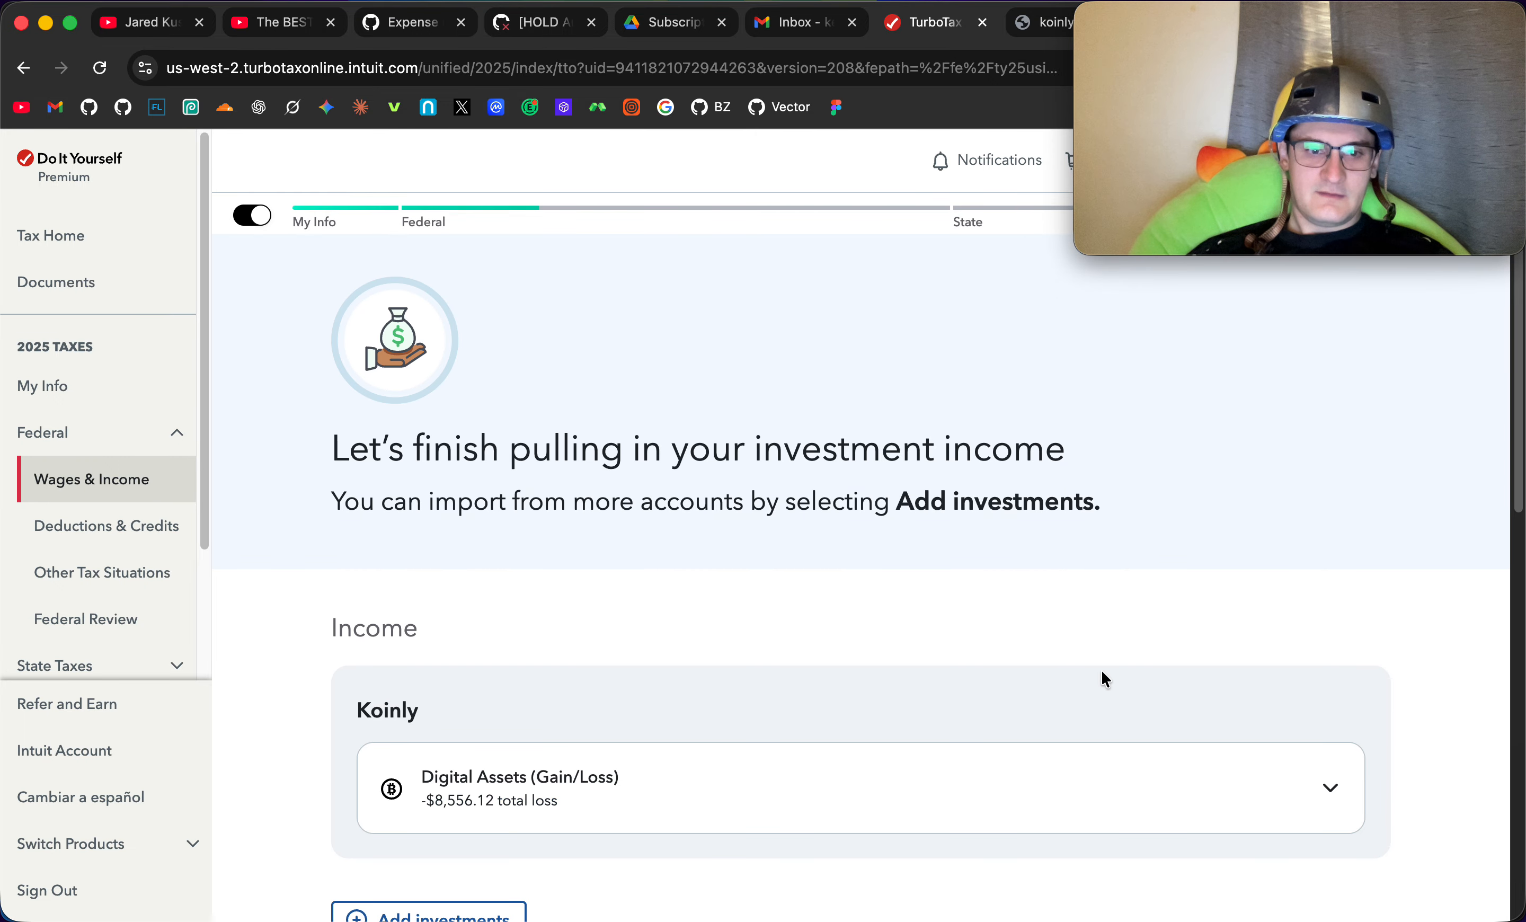
scroll(1101, 671, down, 5)
scroll(940, 624, down, 4)
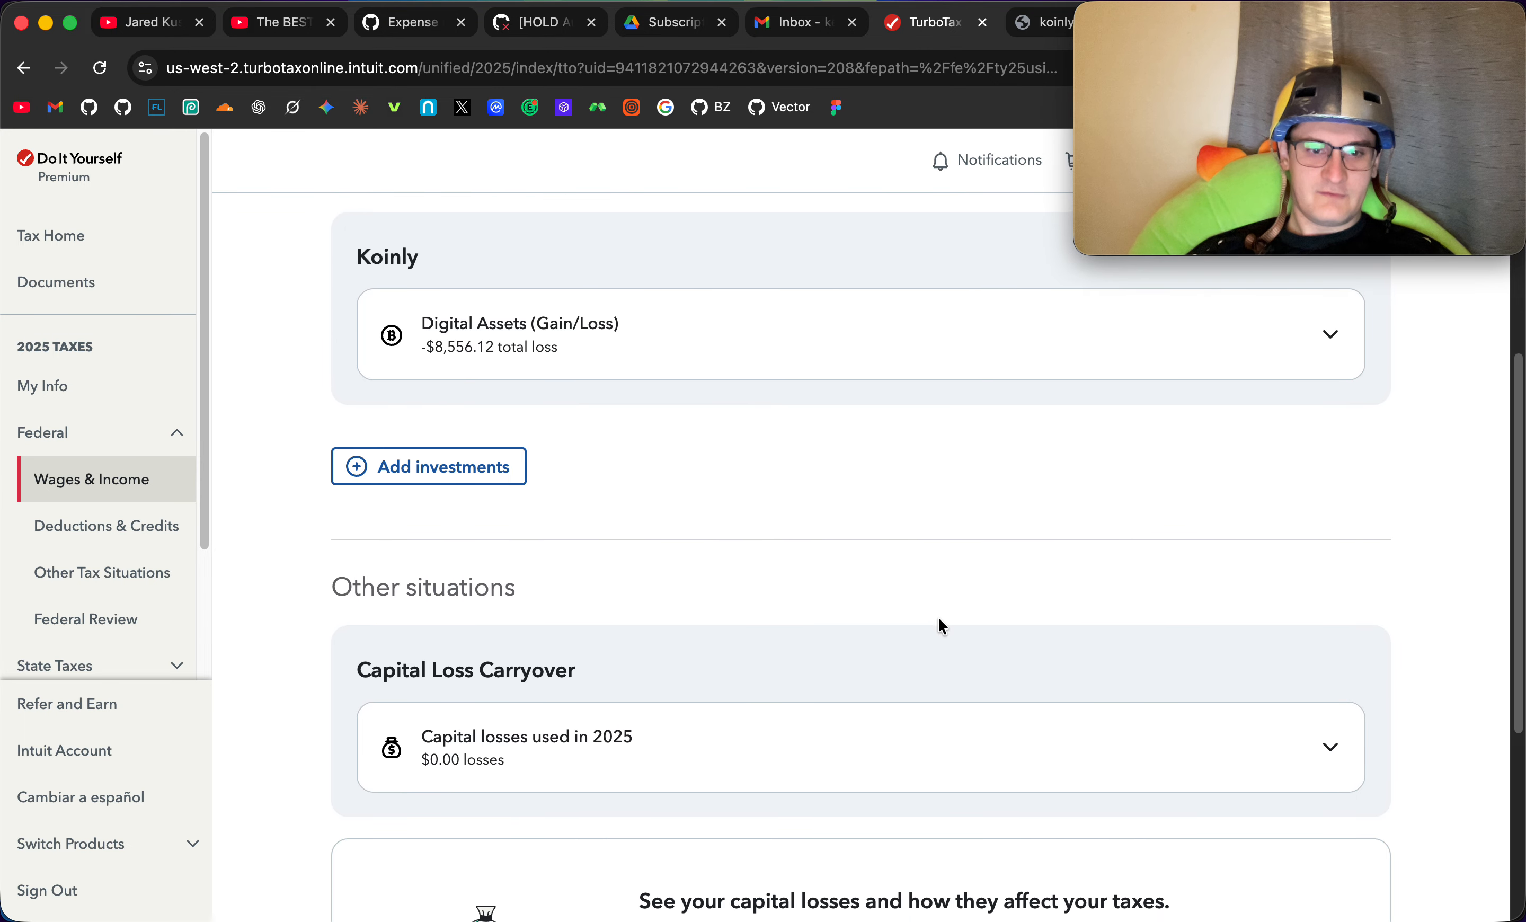
scroll(940, 623, down, 1)
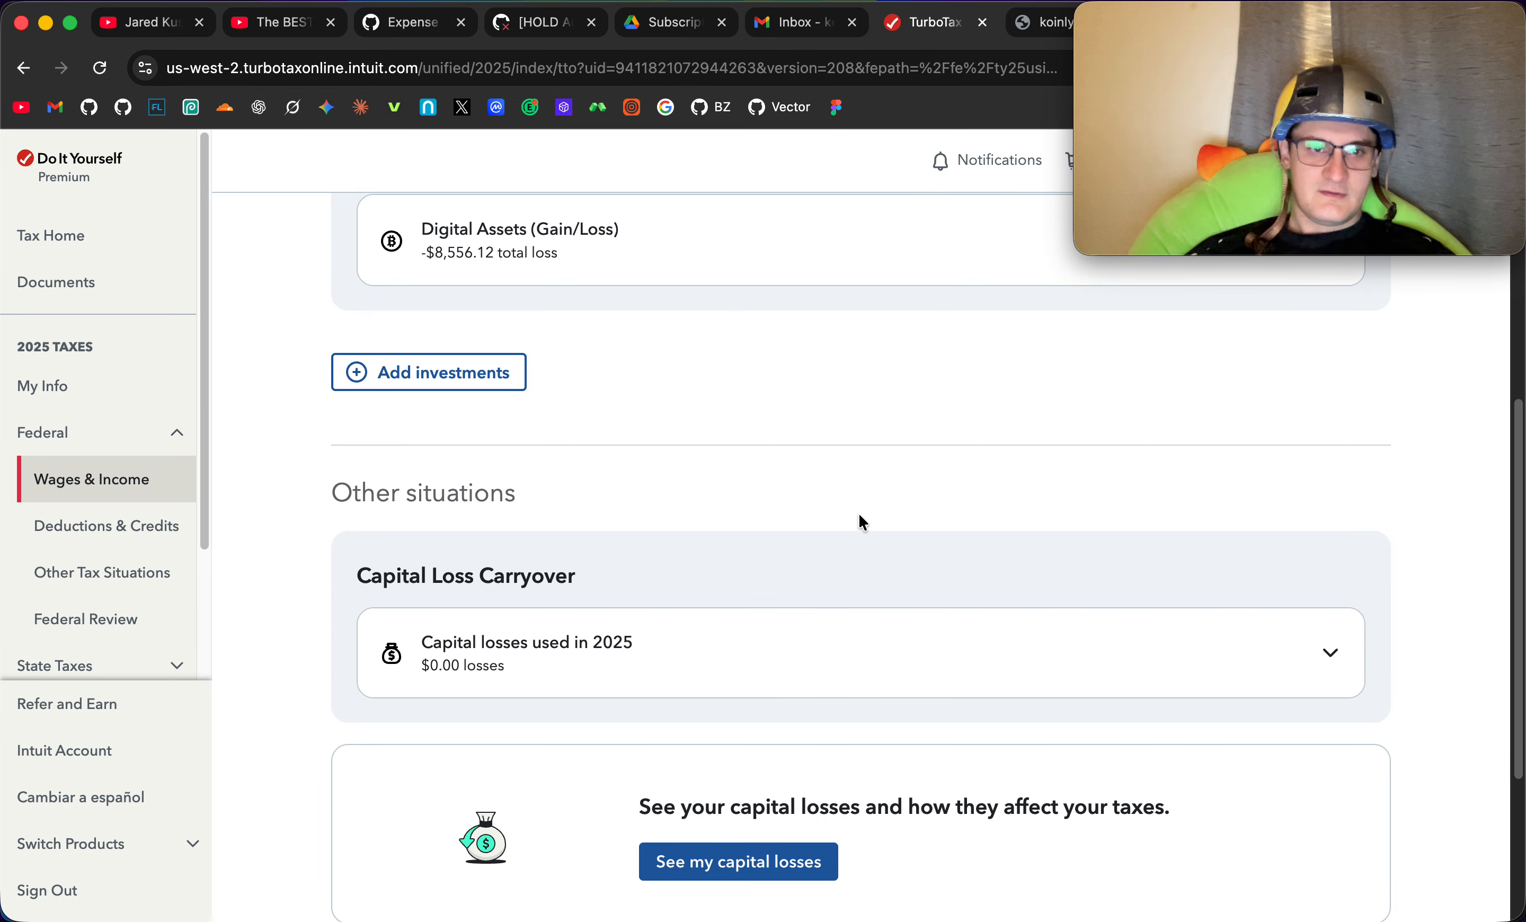
scroll(861, 521, up, 2)
scroll(870, 590, down, 1)
click(910, 665)
scroll(1007, 584, down, 4)
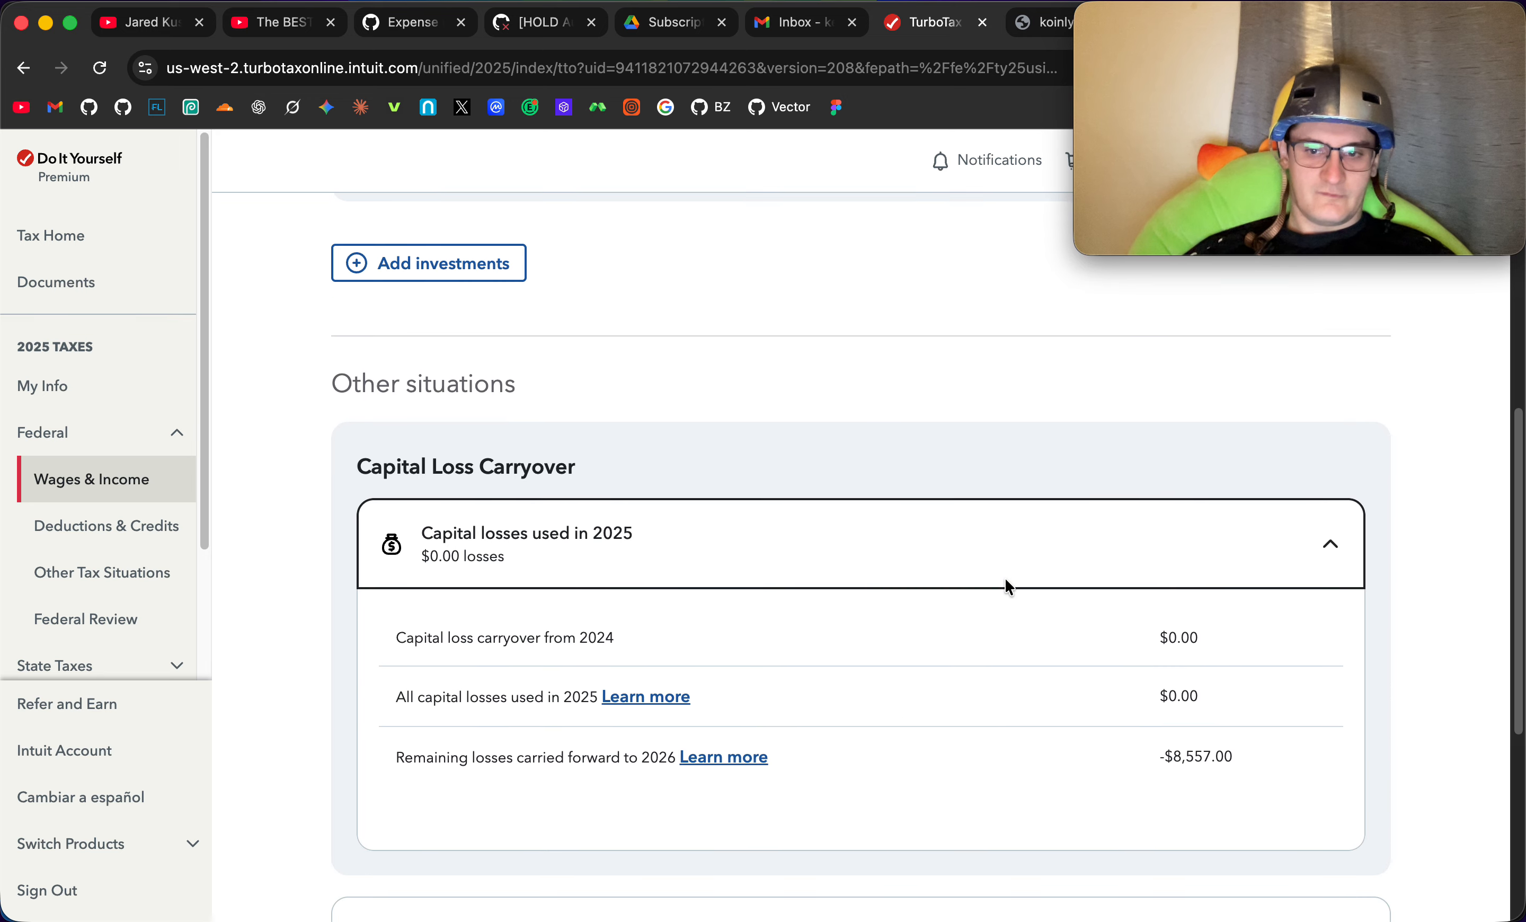
scroll(1005, 587, up, 5)
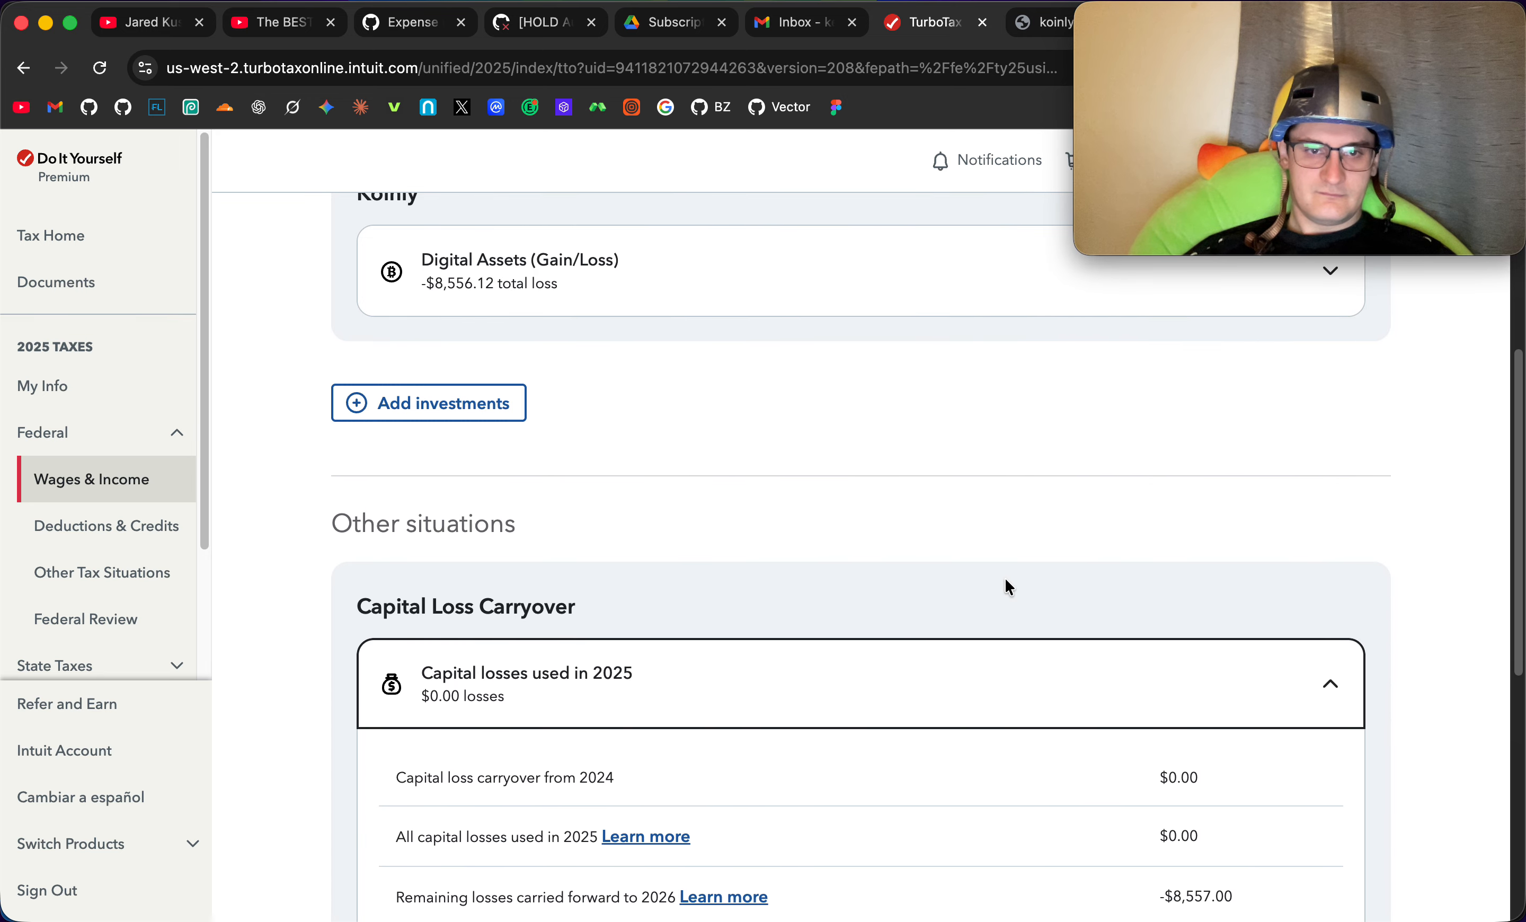
scroll(787, 521, up, 7)
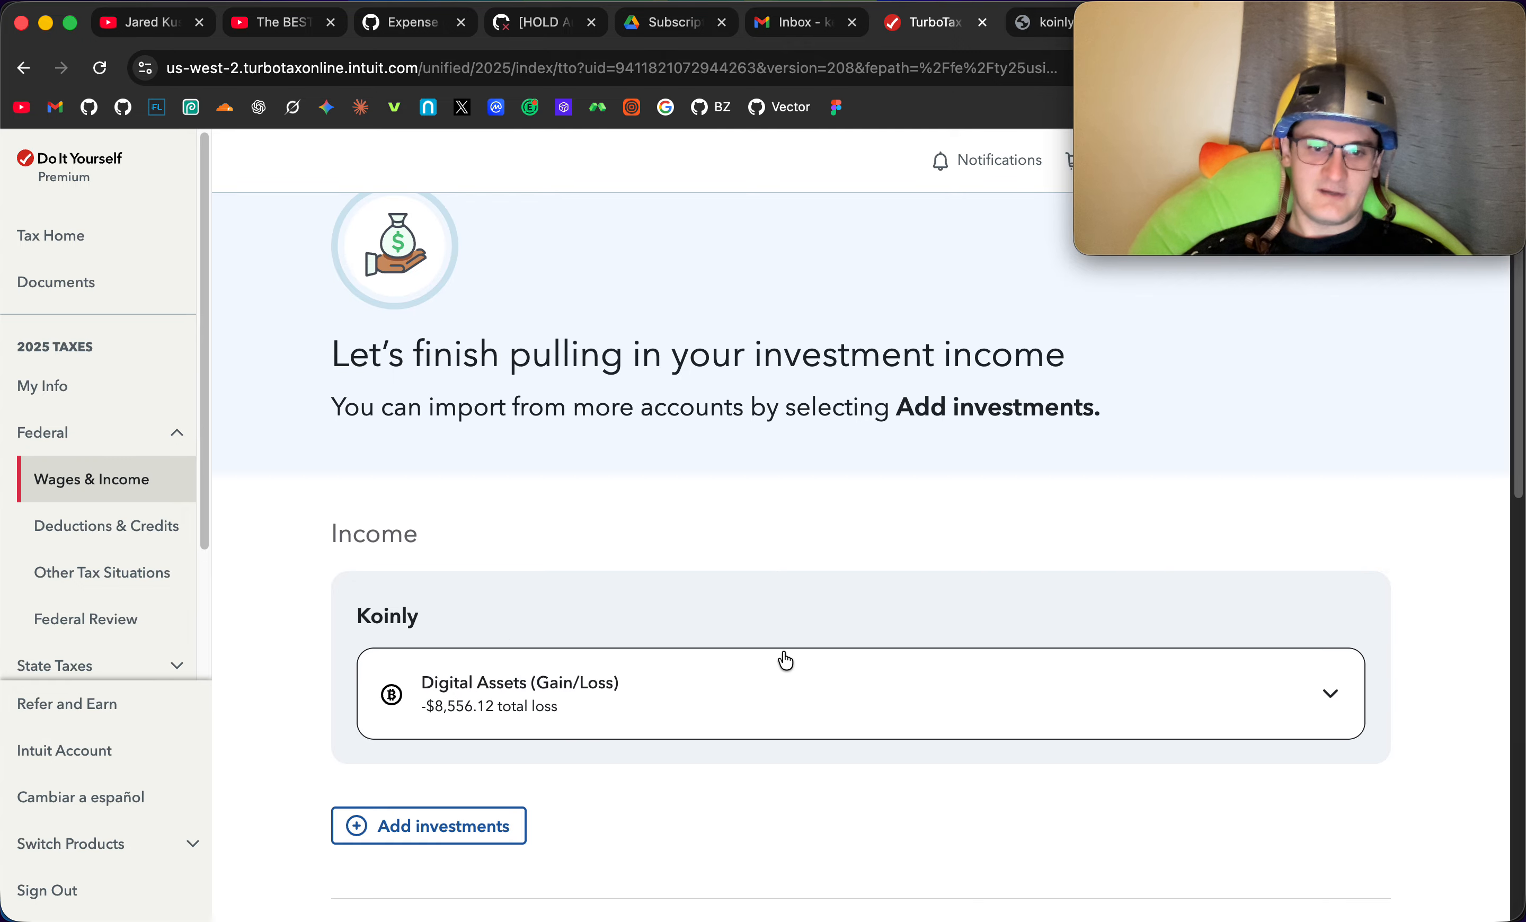
scroll(780, 657, down, 2)
scroll(913, 674, down, 8)
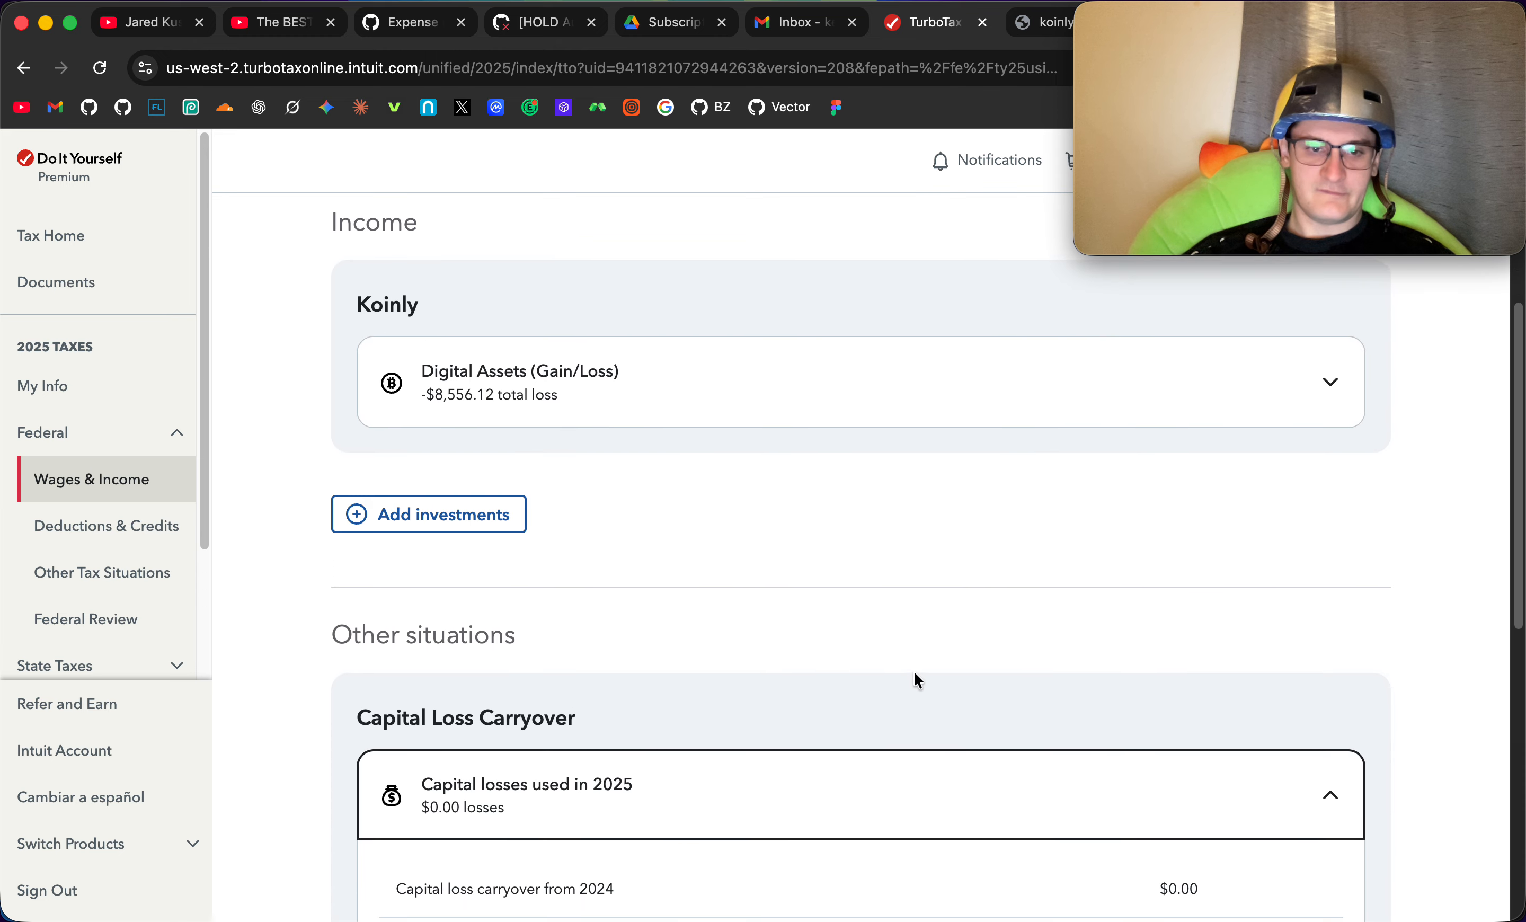
scroll(943, 445, down, 1)
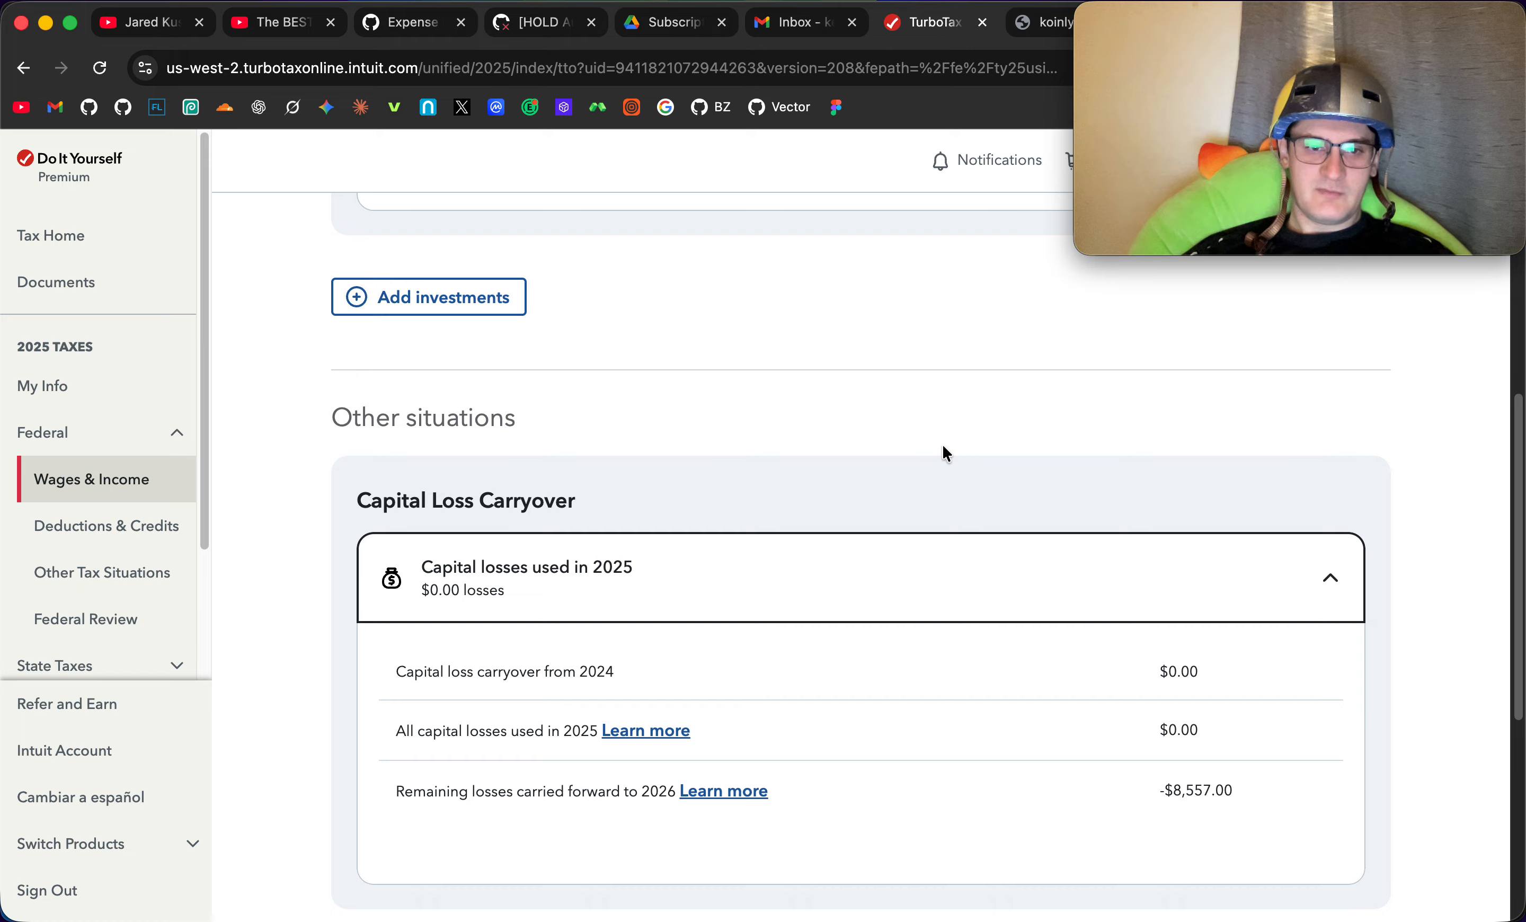
click(883, 576)
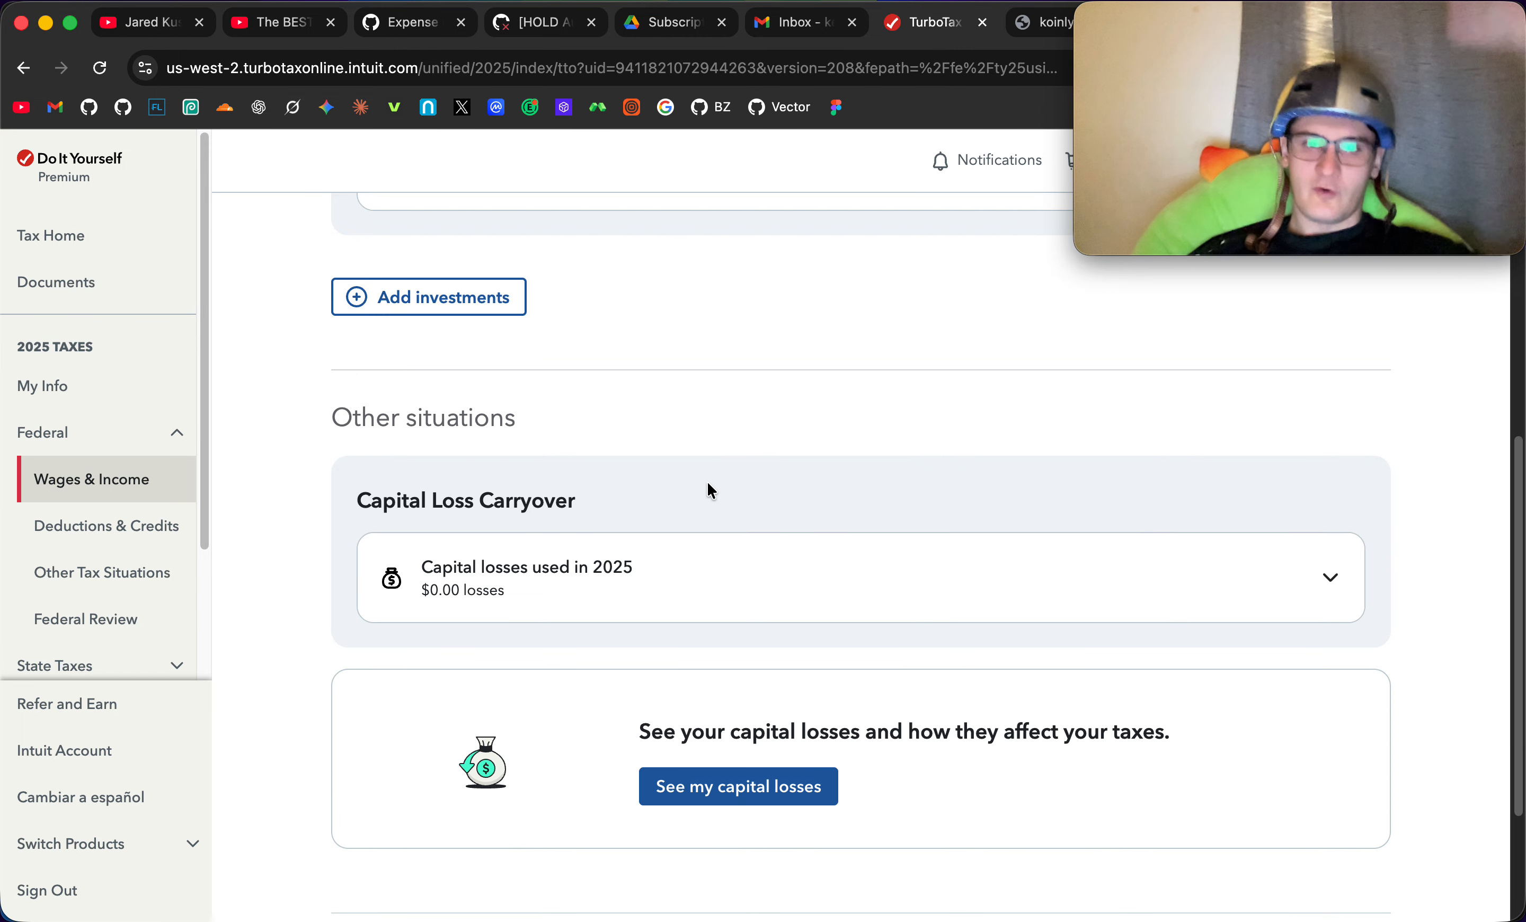
- Expand the Koinly digital assets gain/loss summary to review its totals
scroll(709, 486, up, 8)
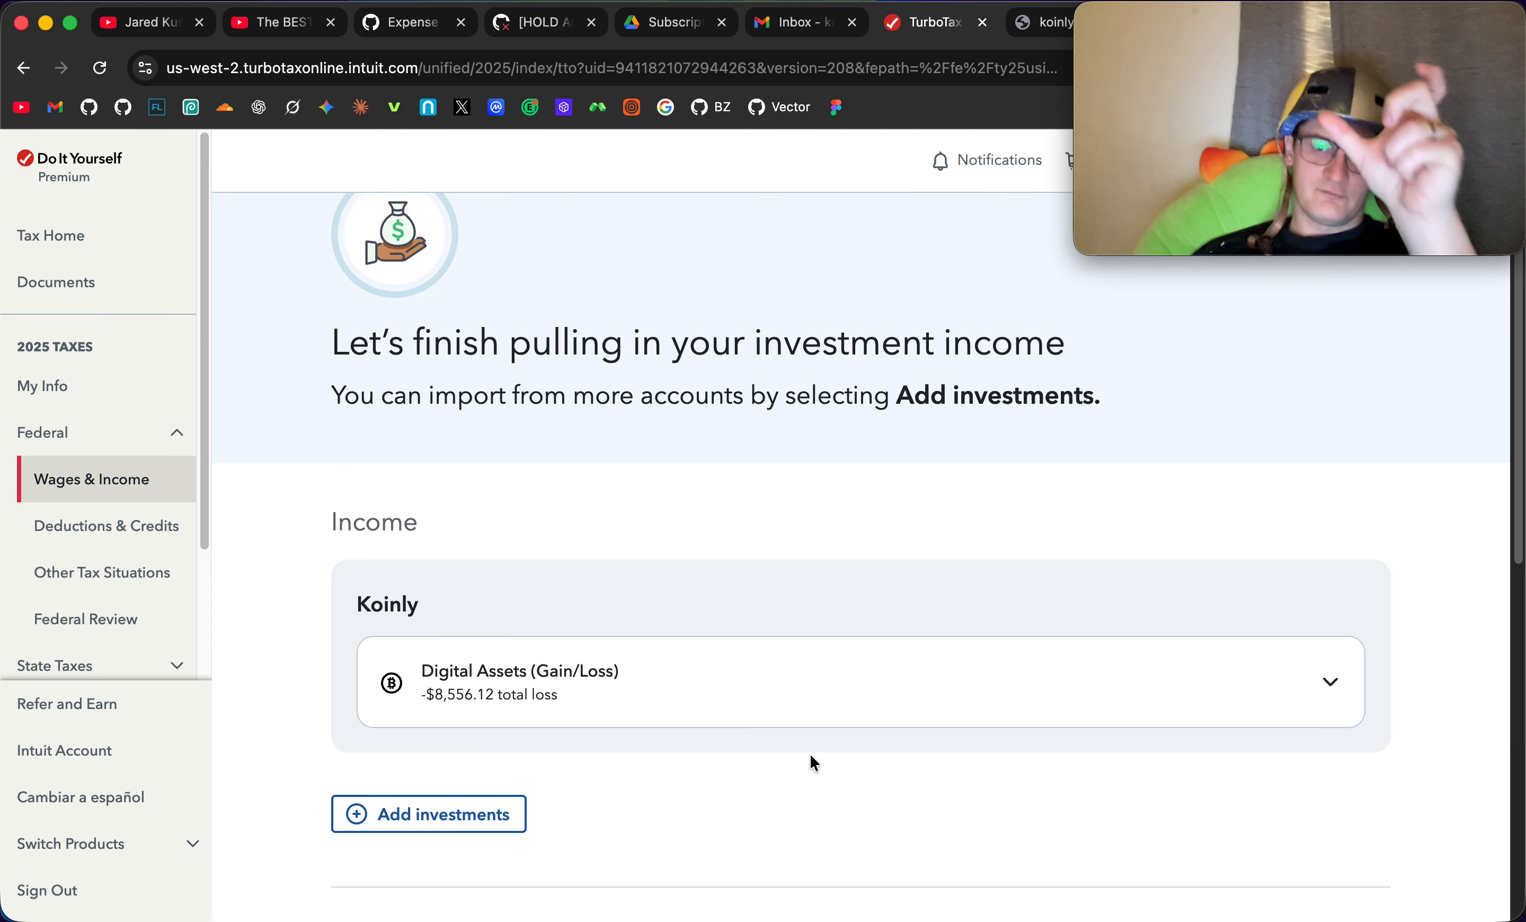
click(765, 703)
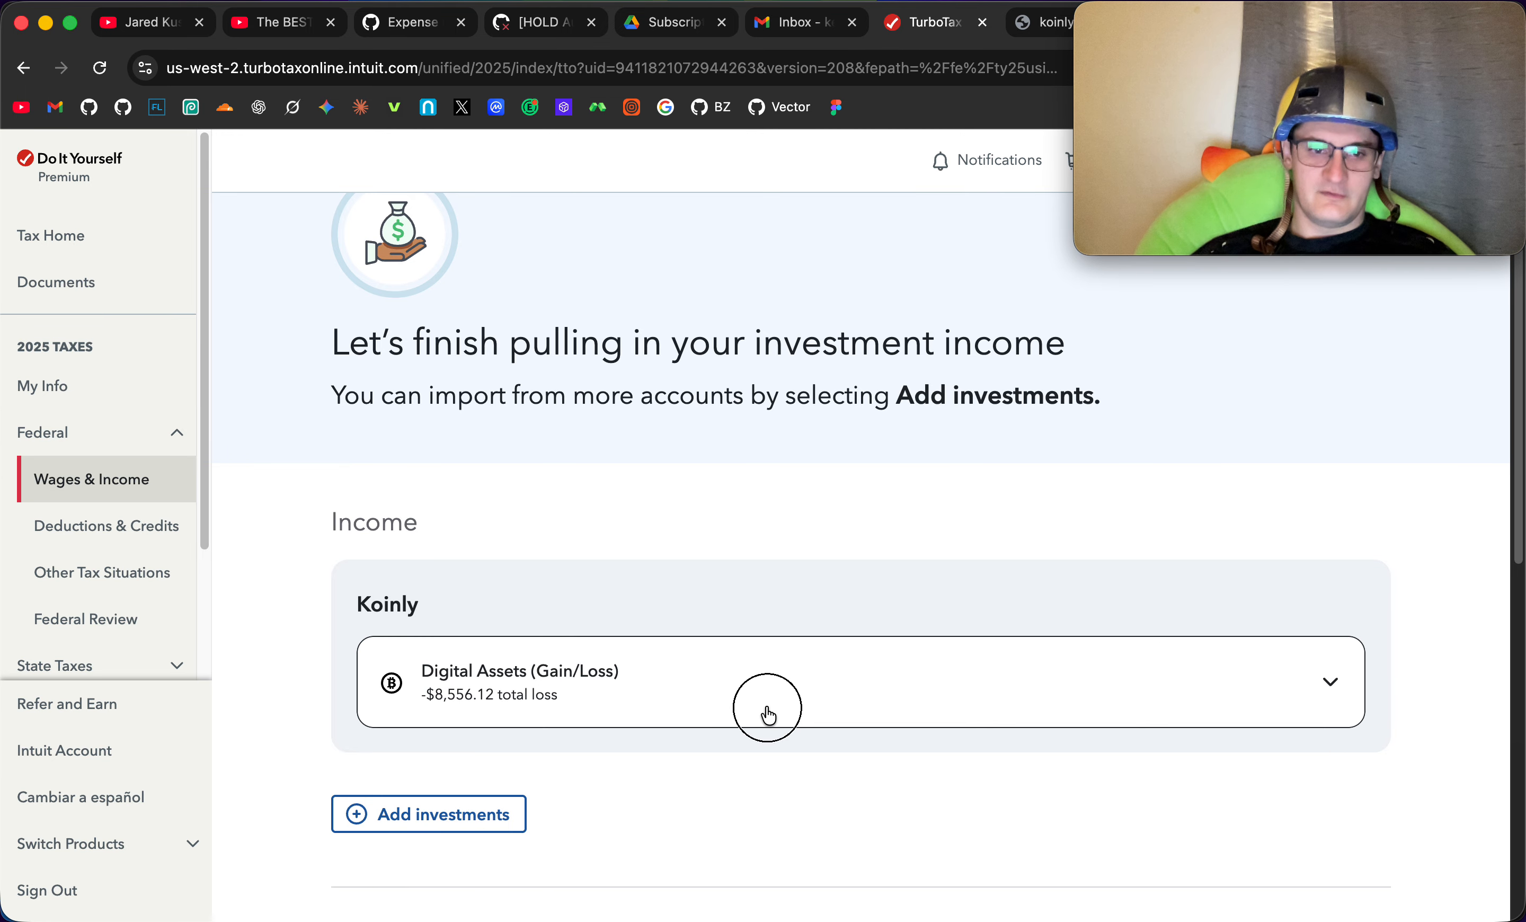
scroll(901, 665, down, 3)
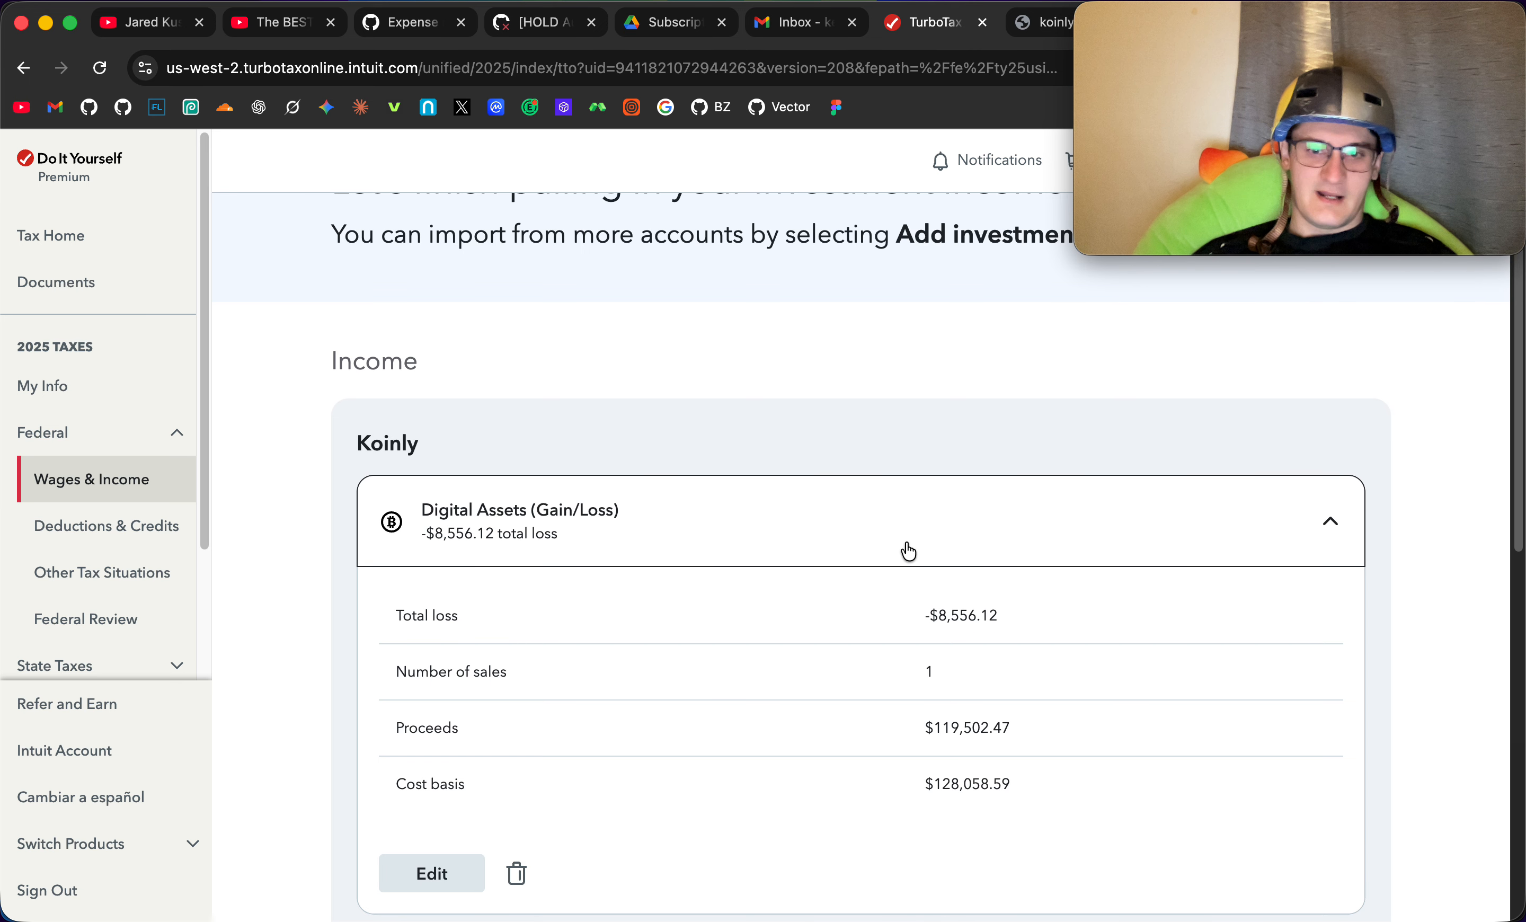
scroll(919, 516, down, 2)
drag(921, 545, 1052, 540)
click(1052, 540)
scroll(1053, 534, down, 4)
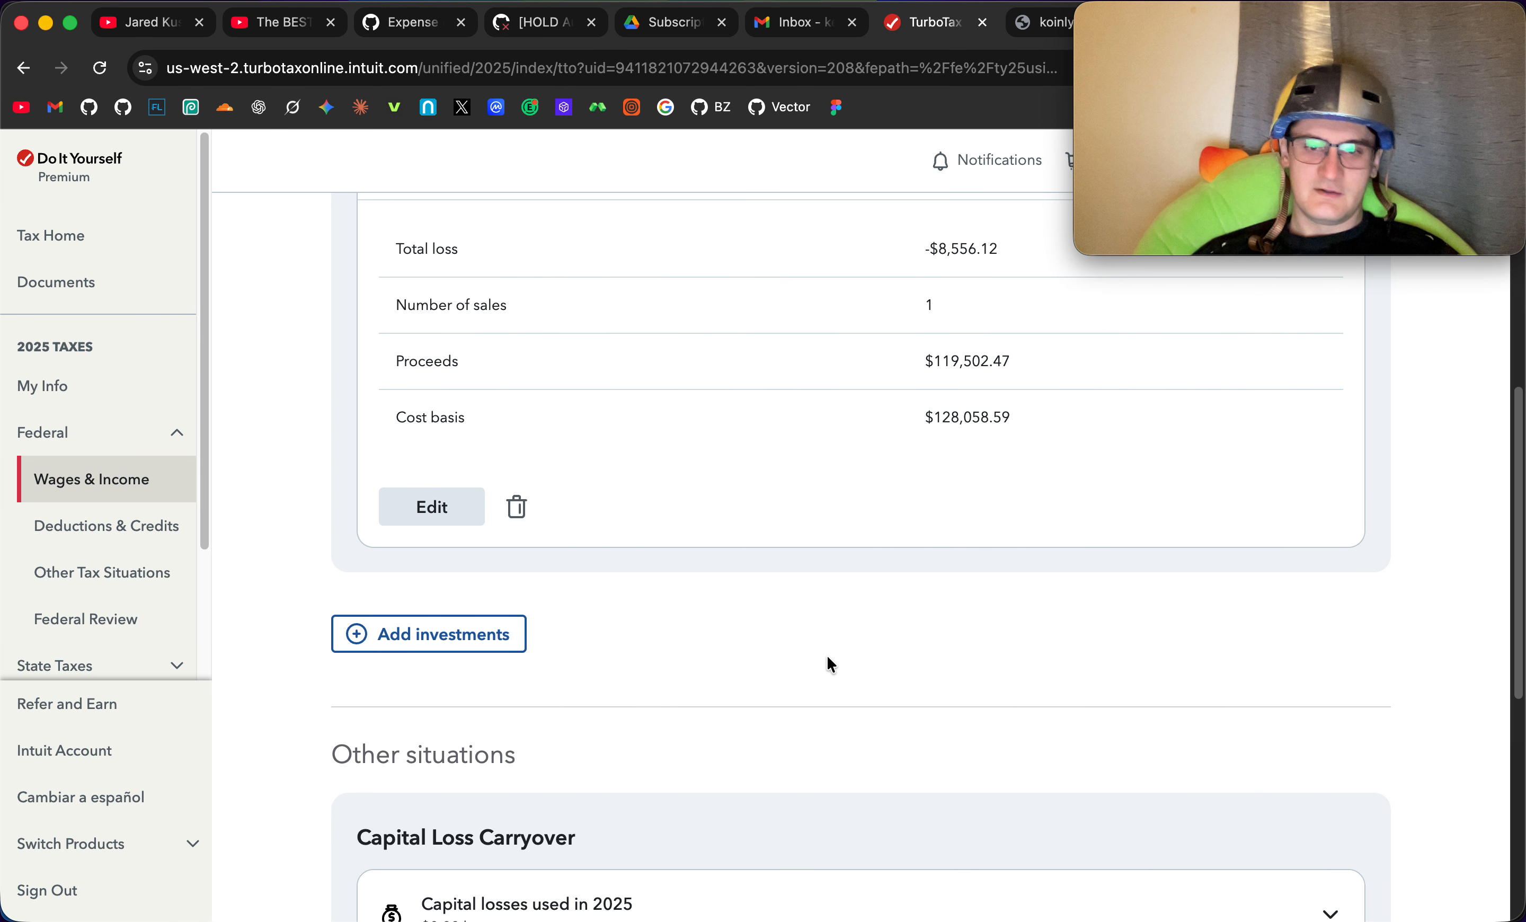
scroll(825, 664, up, 6)
scroll(1050, 553, down, 2)
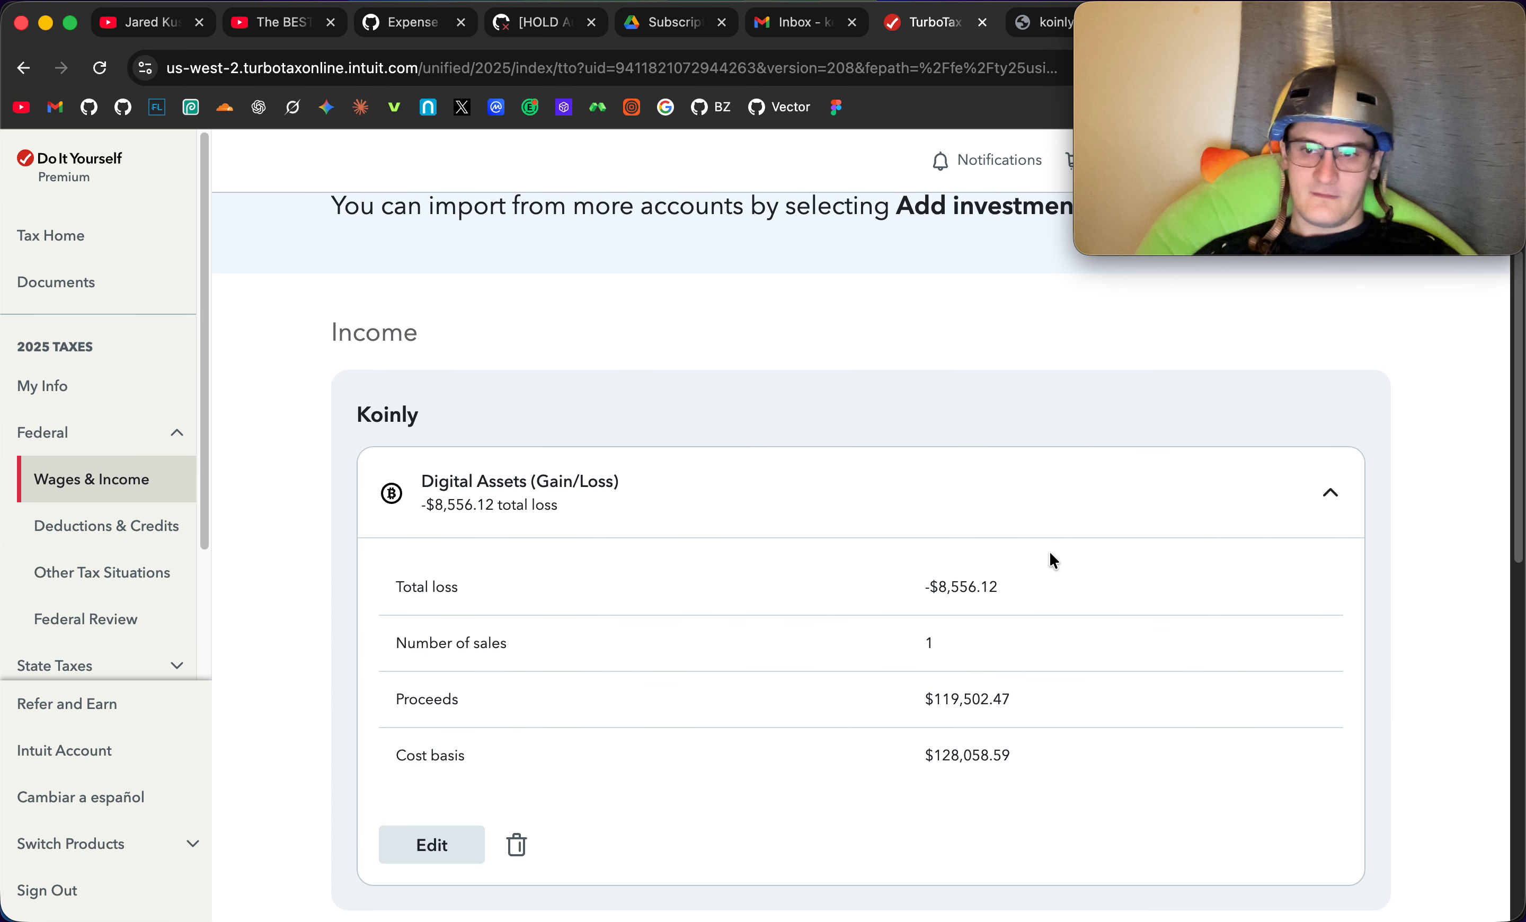
scroll(1158, 436, down, 1)
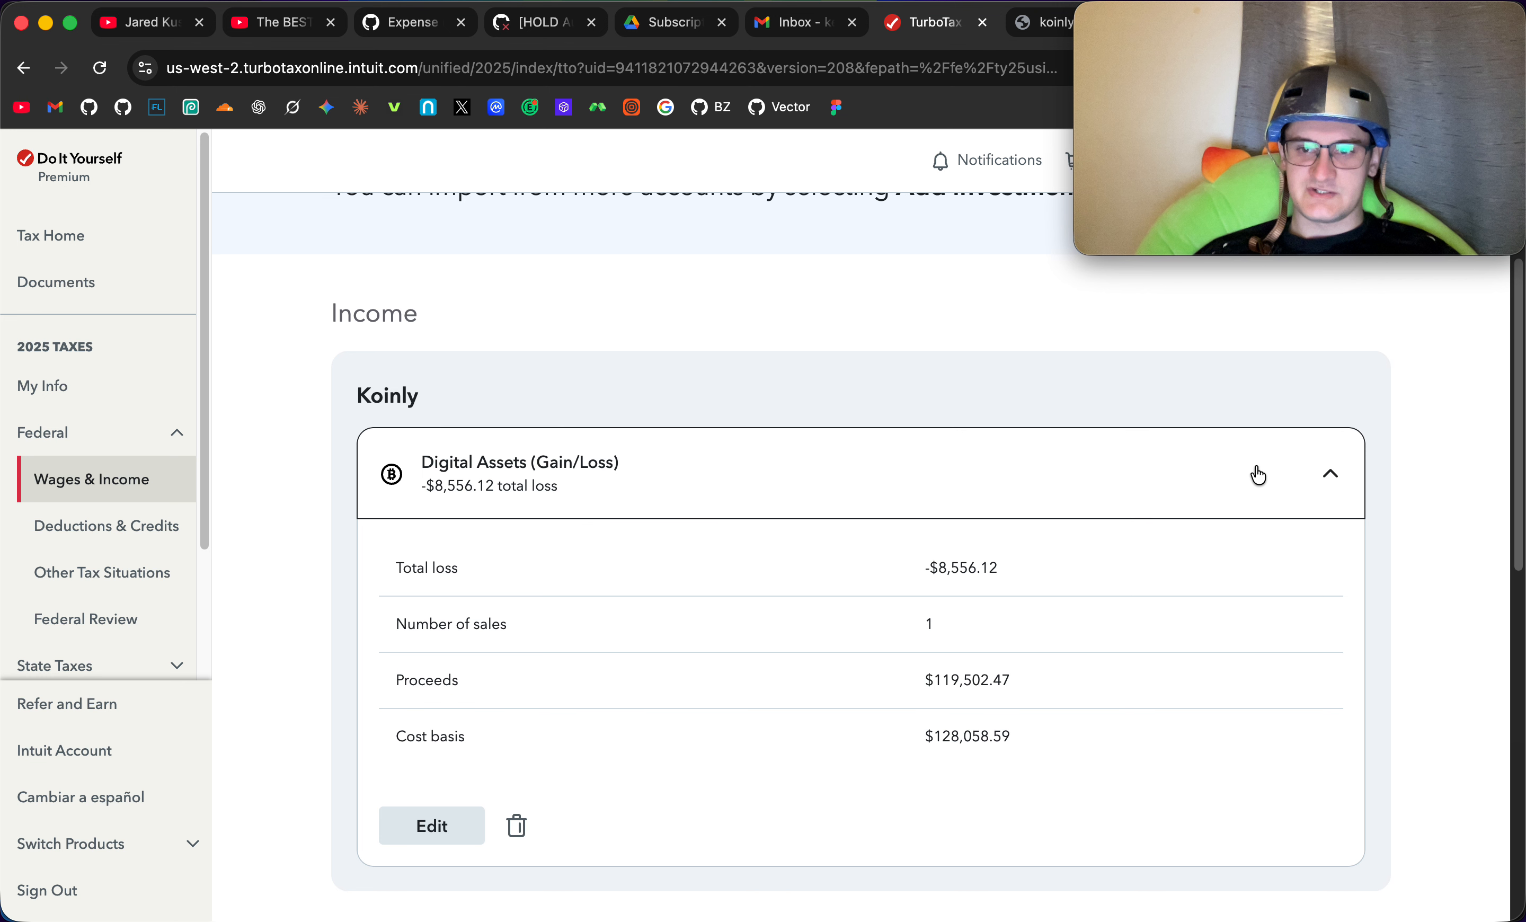